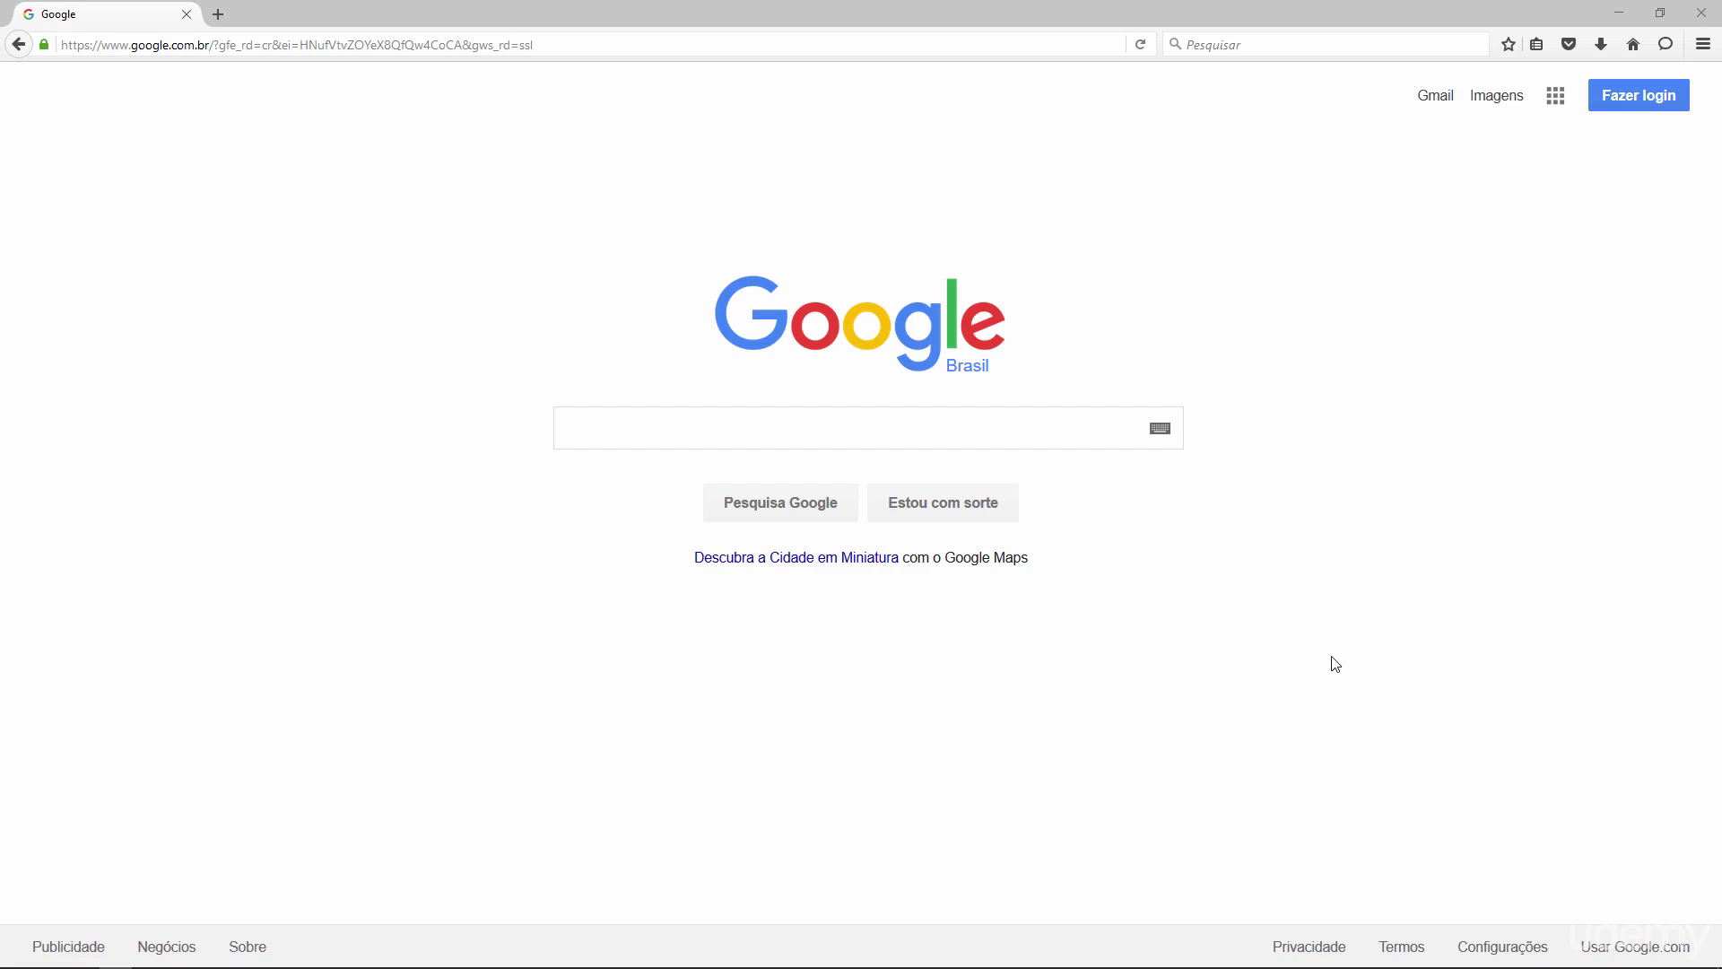
Search Google for 'politica no brasil'
left_click(1072, 428)
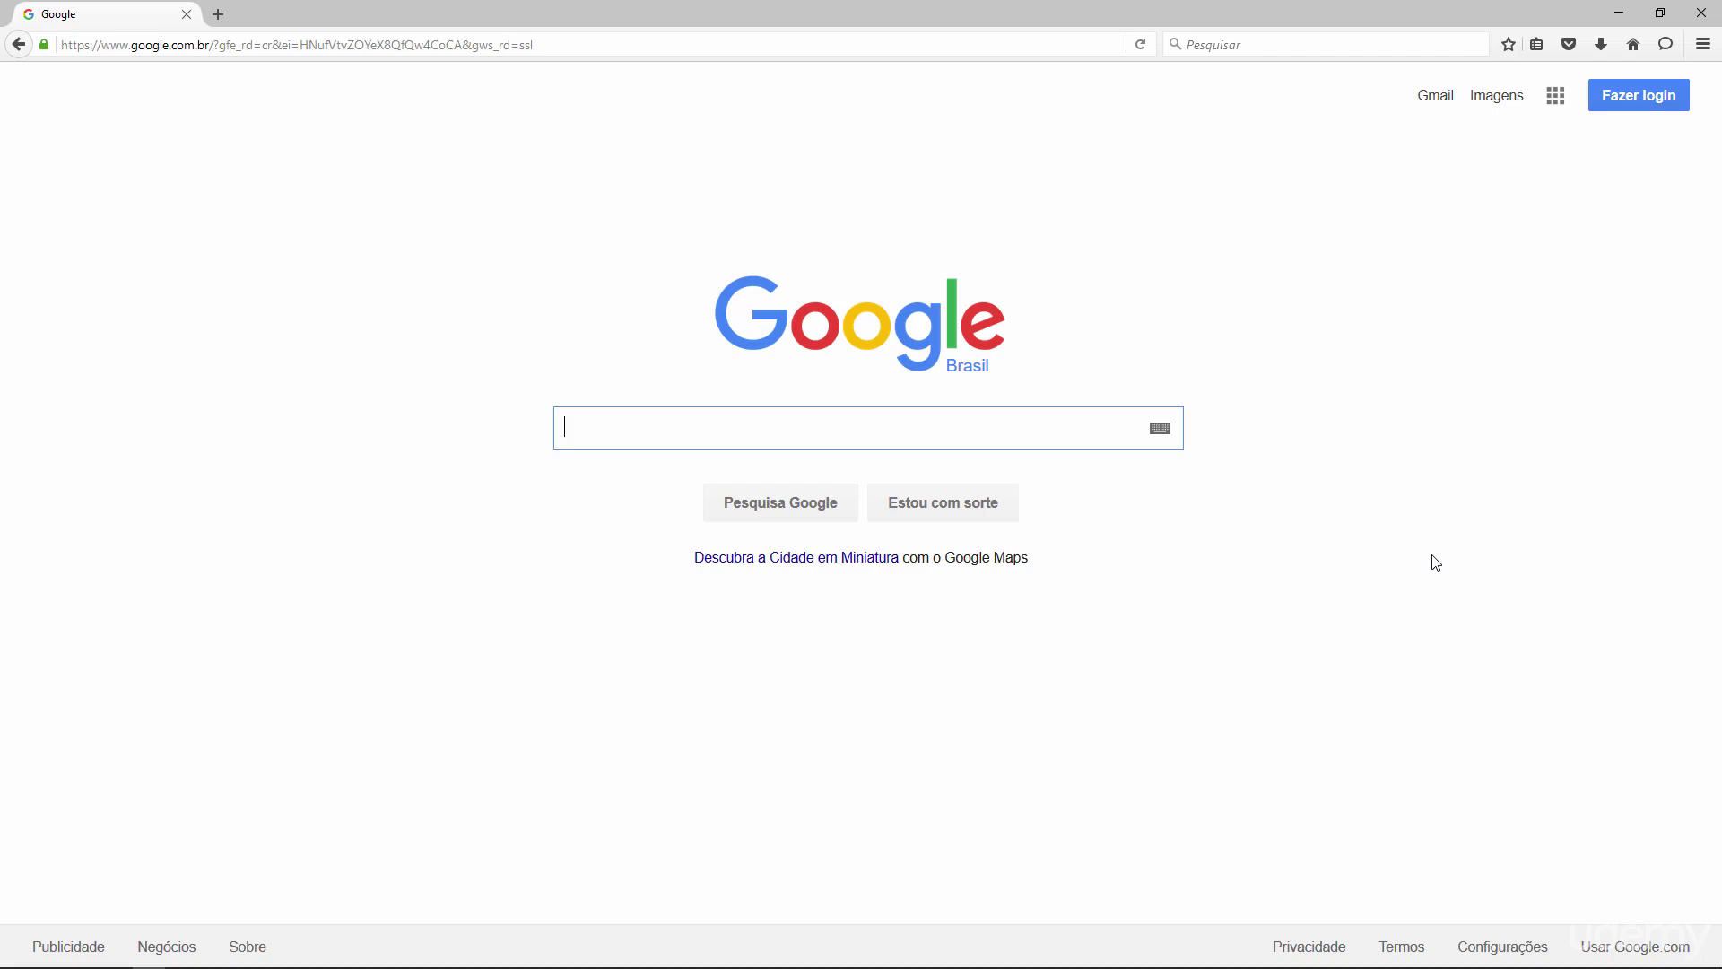
type("po")
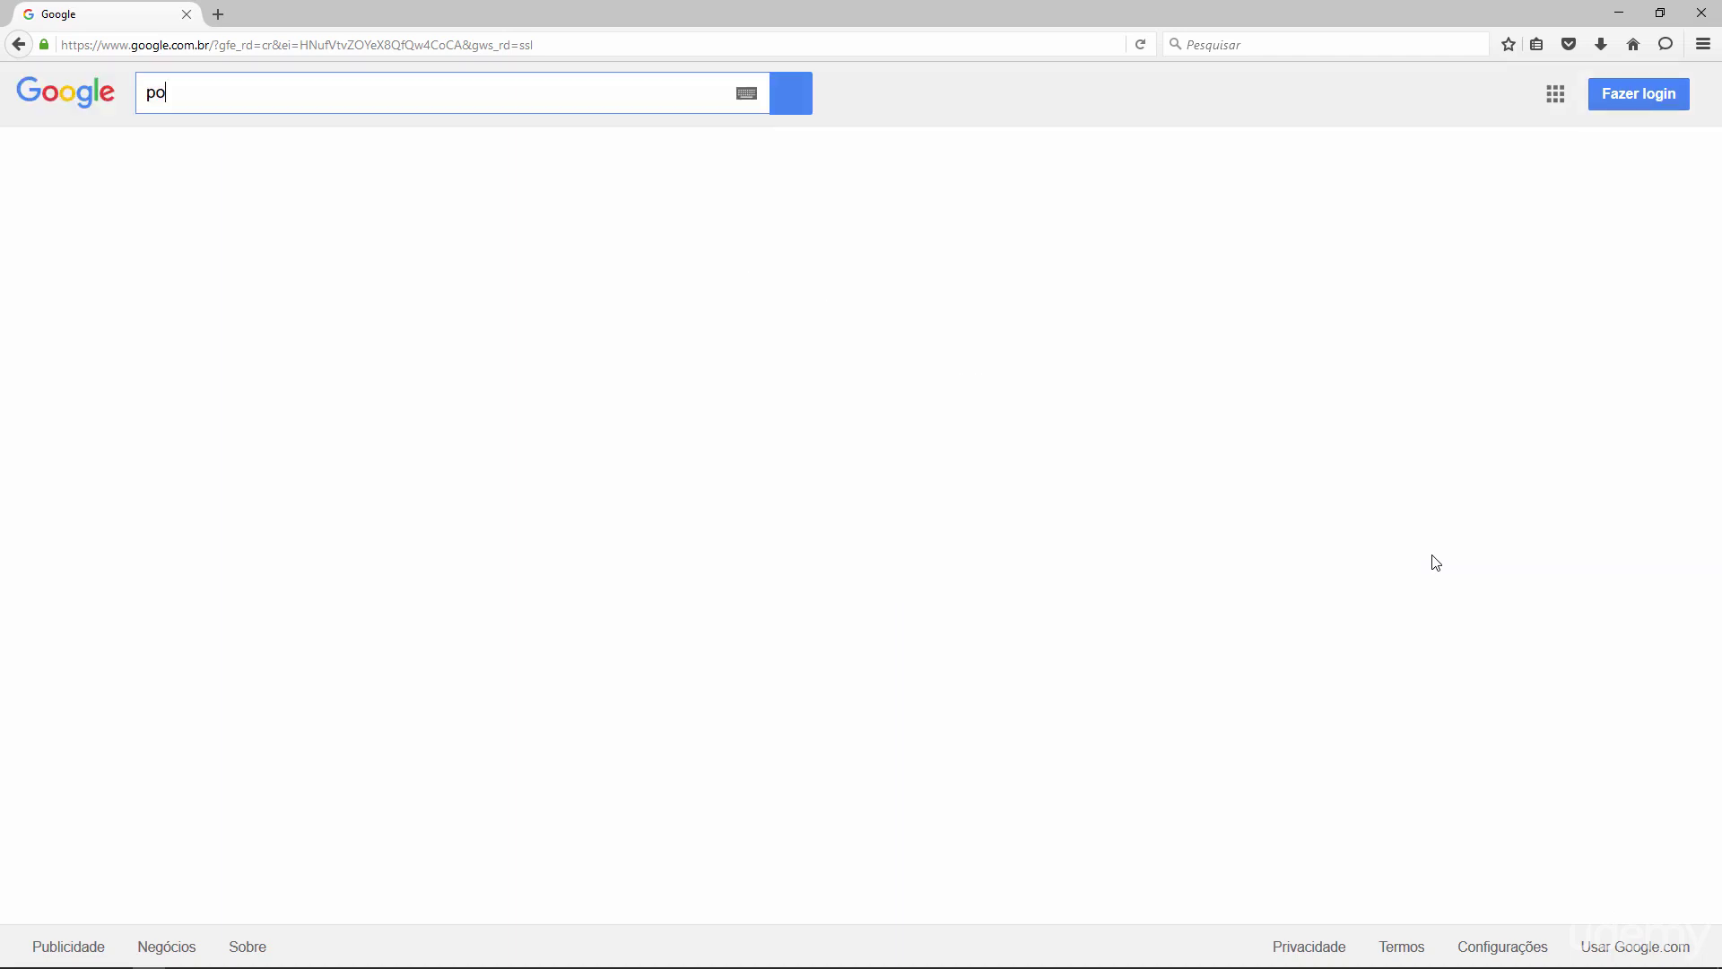
type("litica")
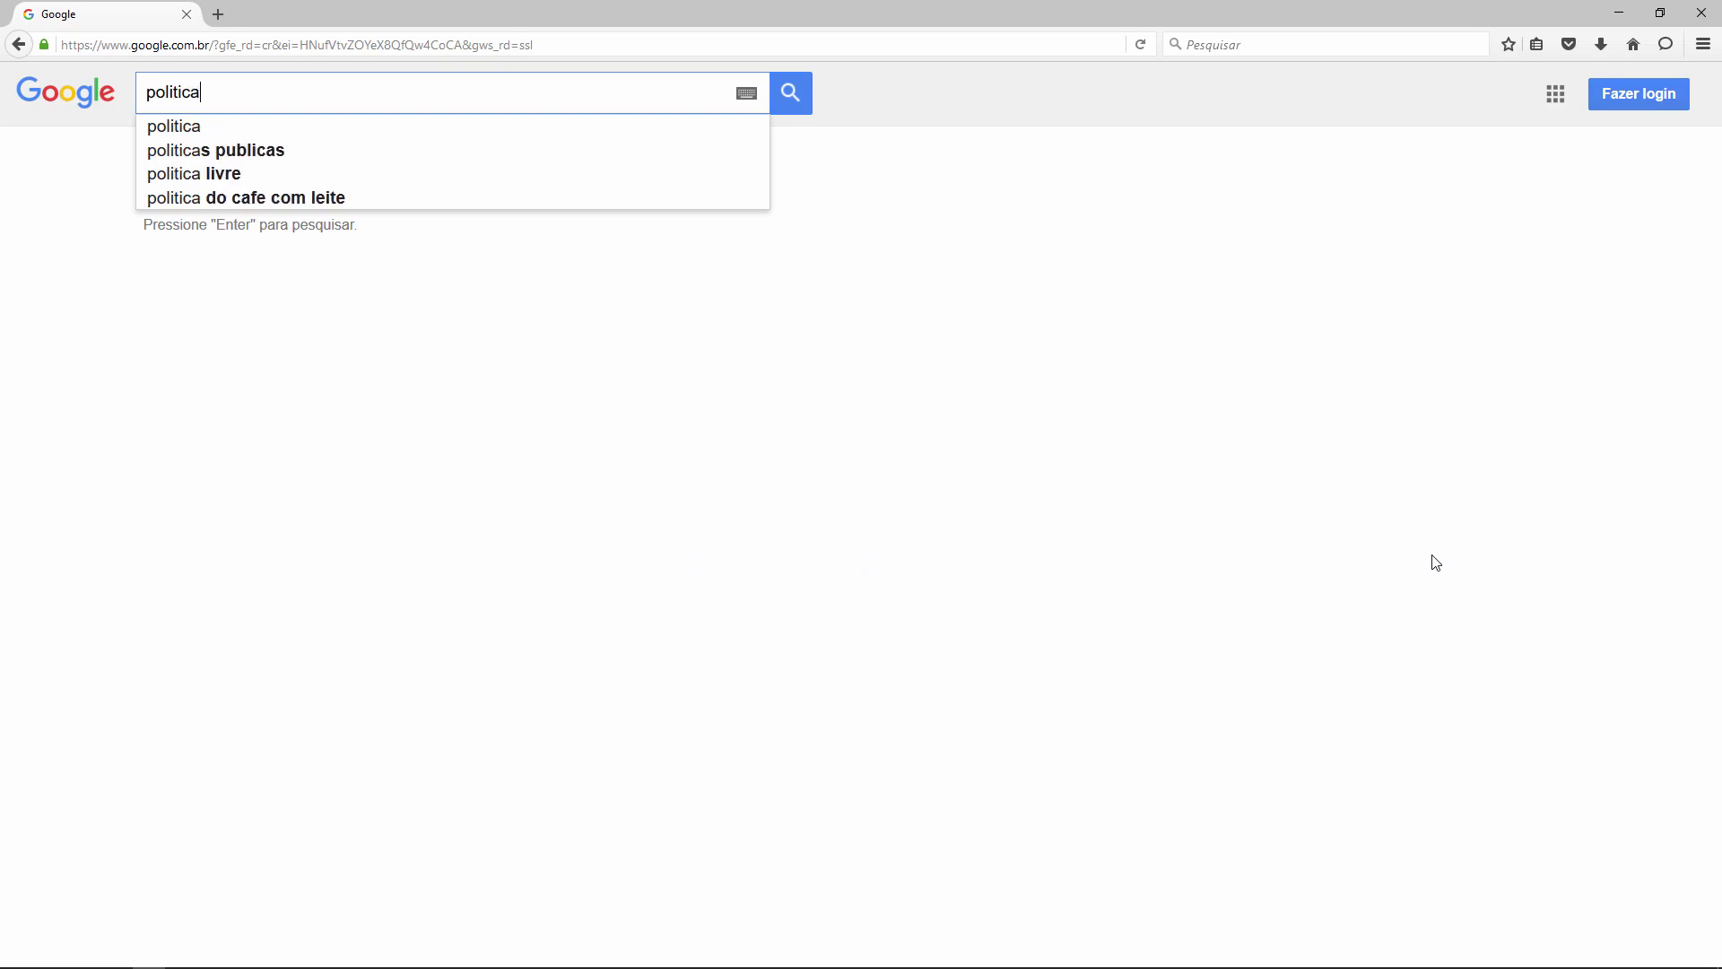
type(" no brasil")
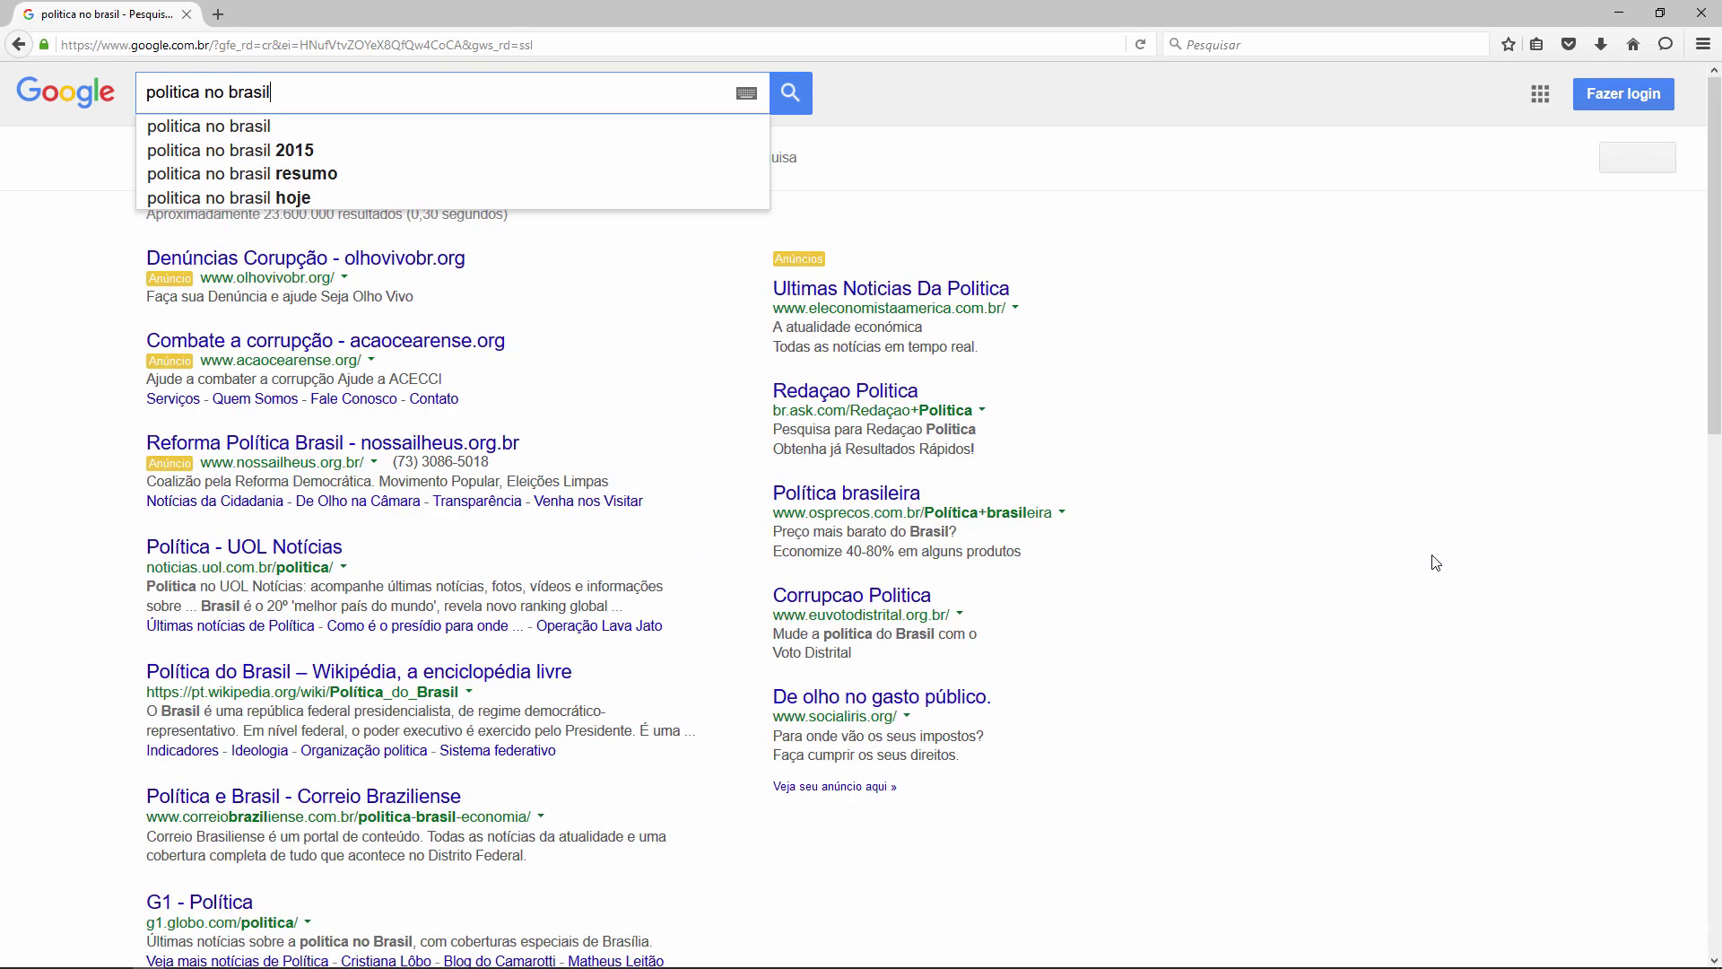
key("Return")
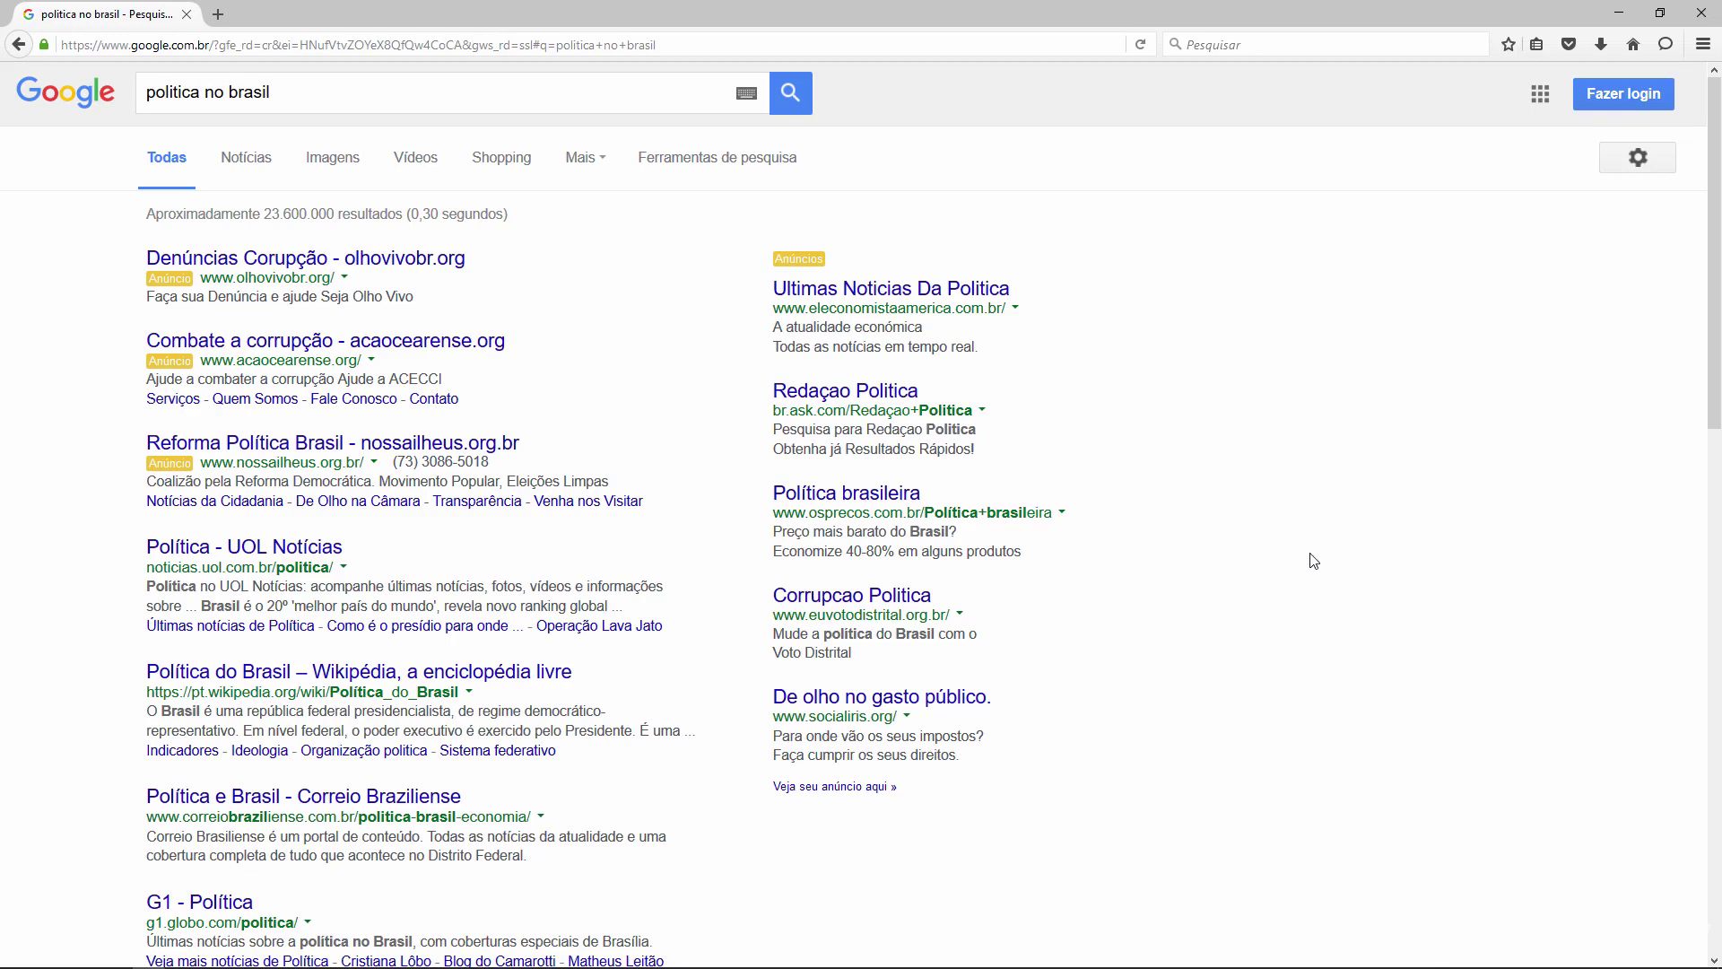
scroll(502, 612, "down", 3)
scroll(566, 608, "up", 2)
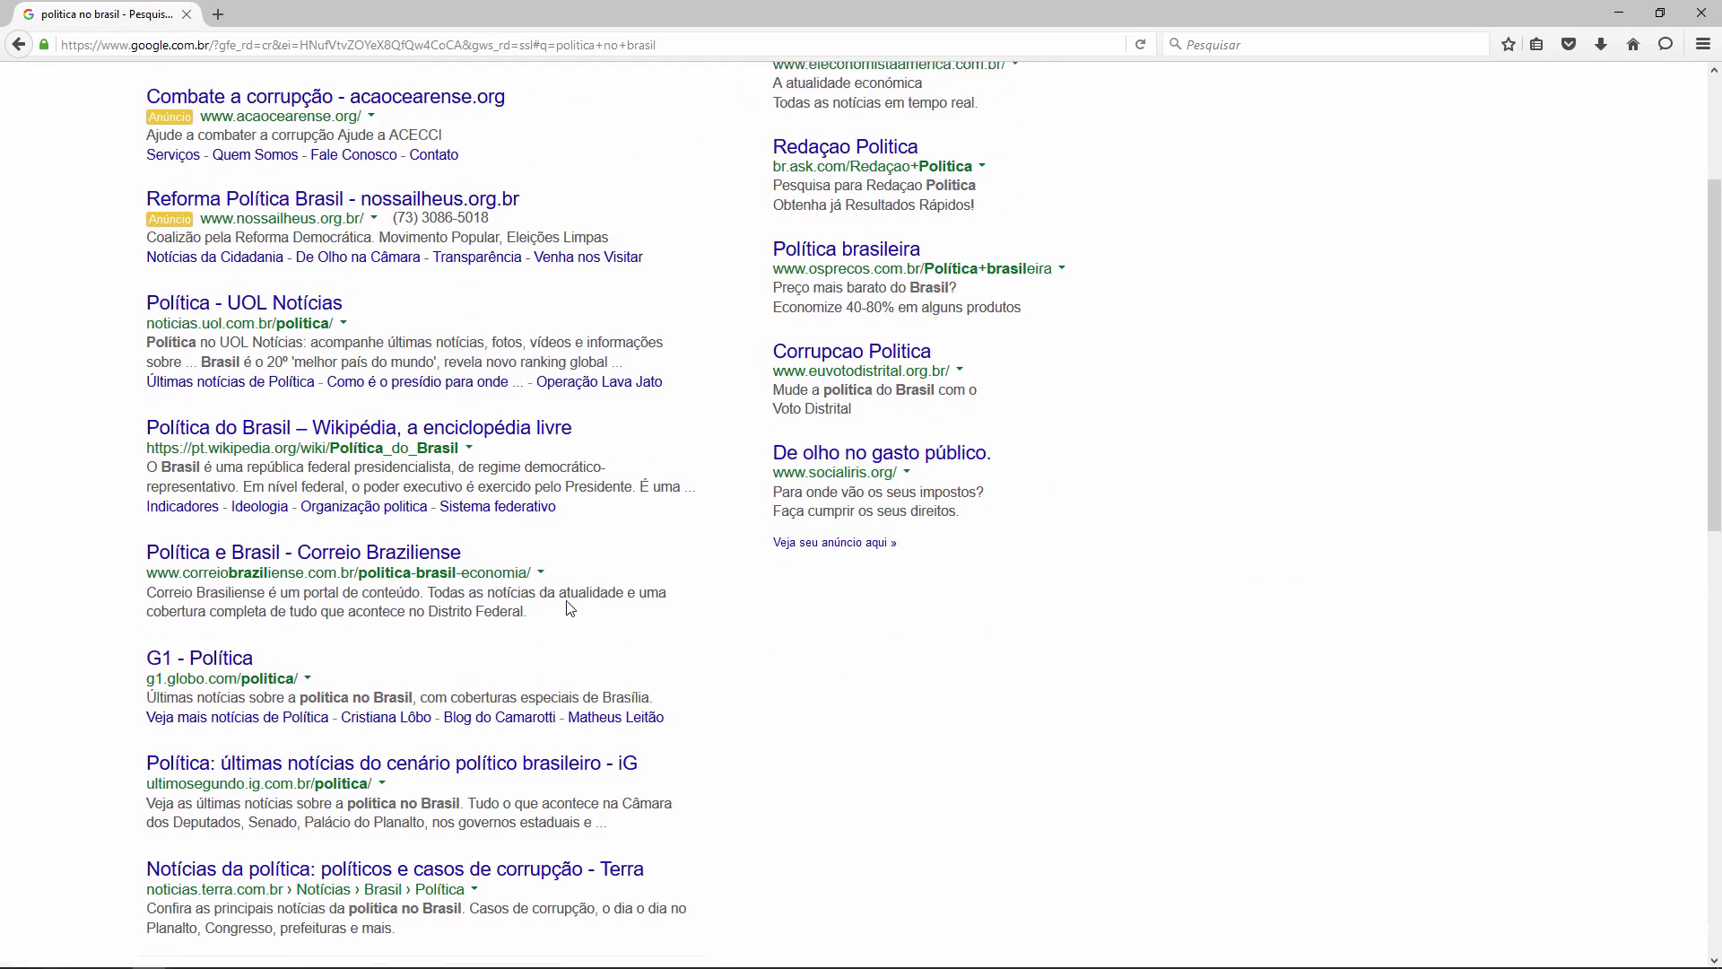
scroll(572, 605, "up", 2)
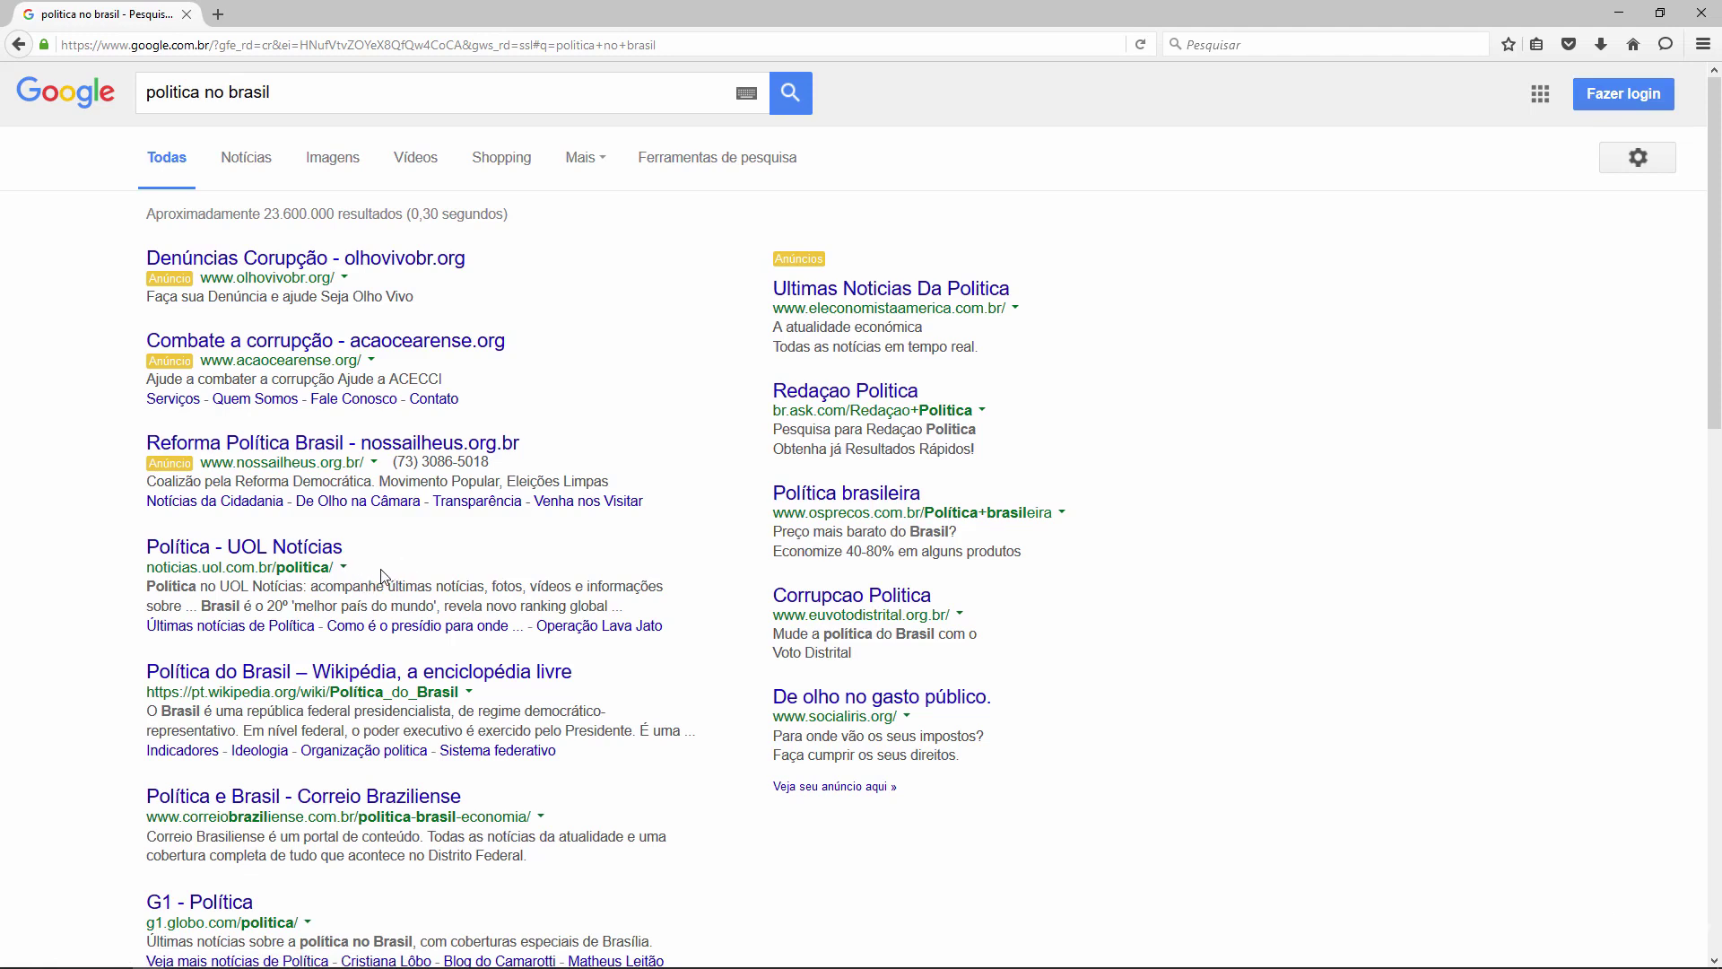
Replace the 'politica no brasil' query with 'intitle:escola' and run the search
left_click(313, 92)
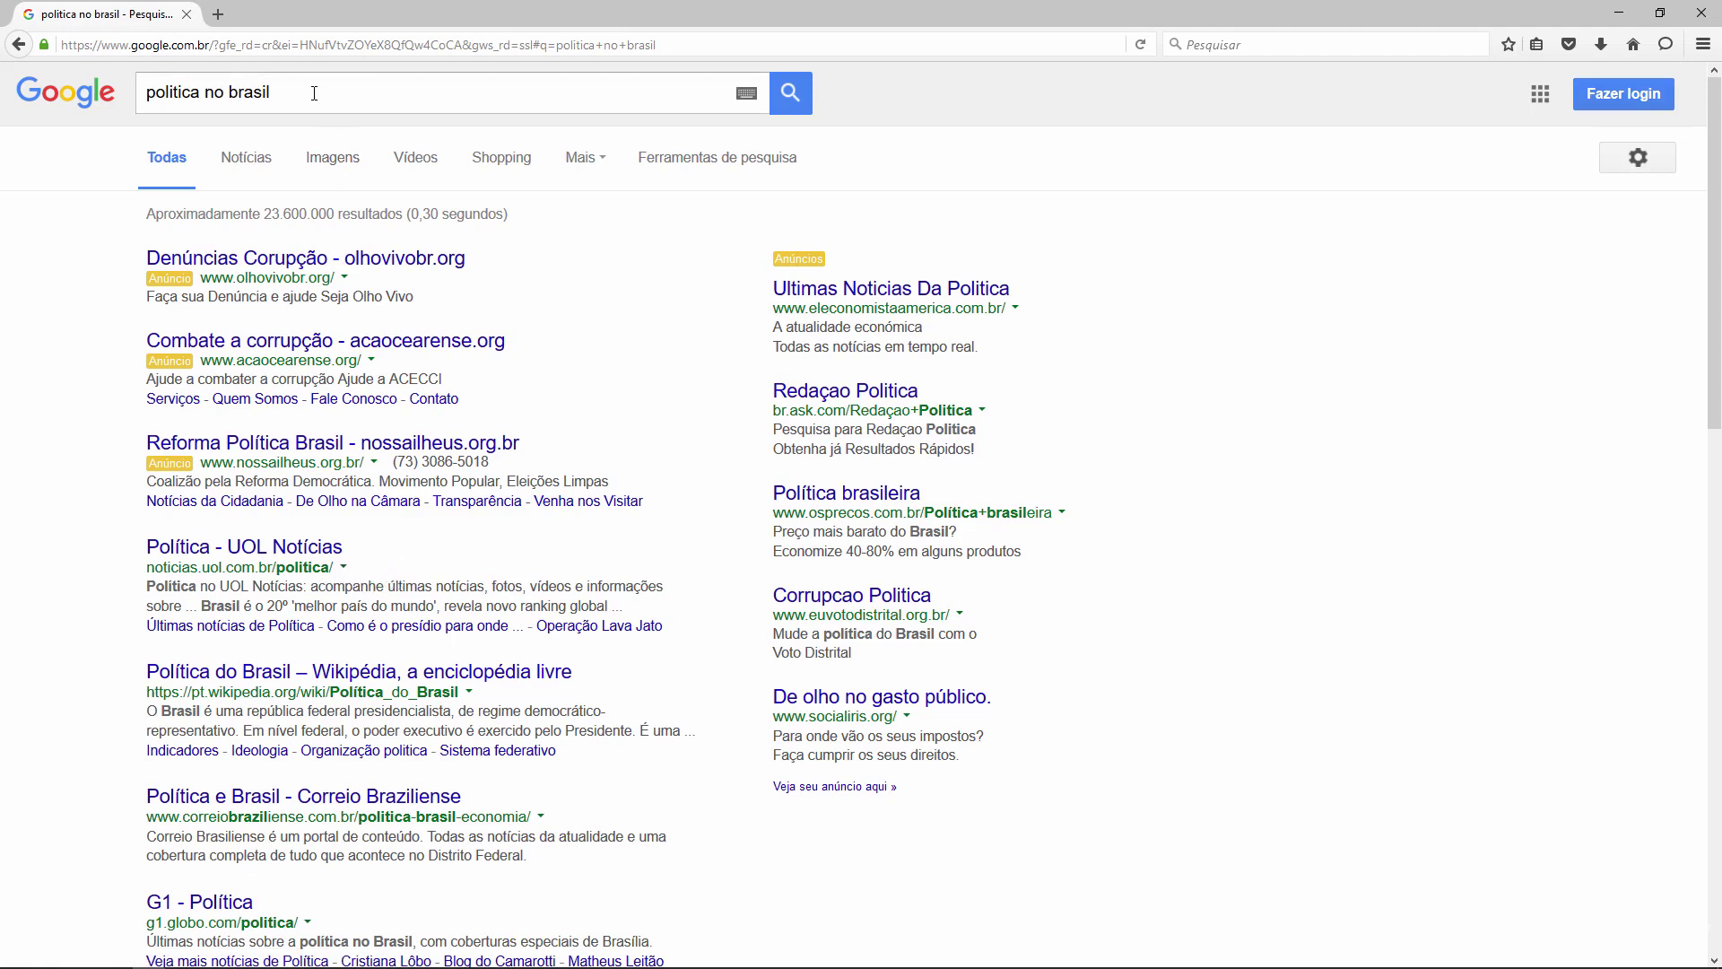
left_click_drag(277, 97, 142, 96)
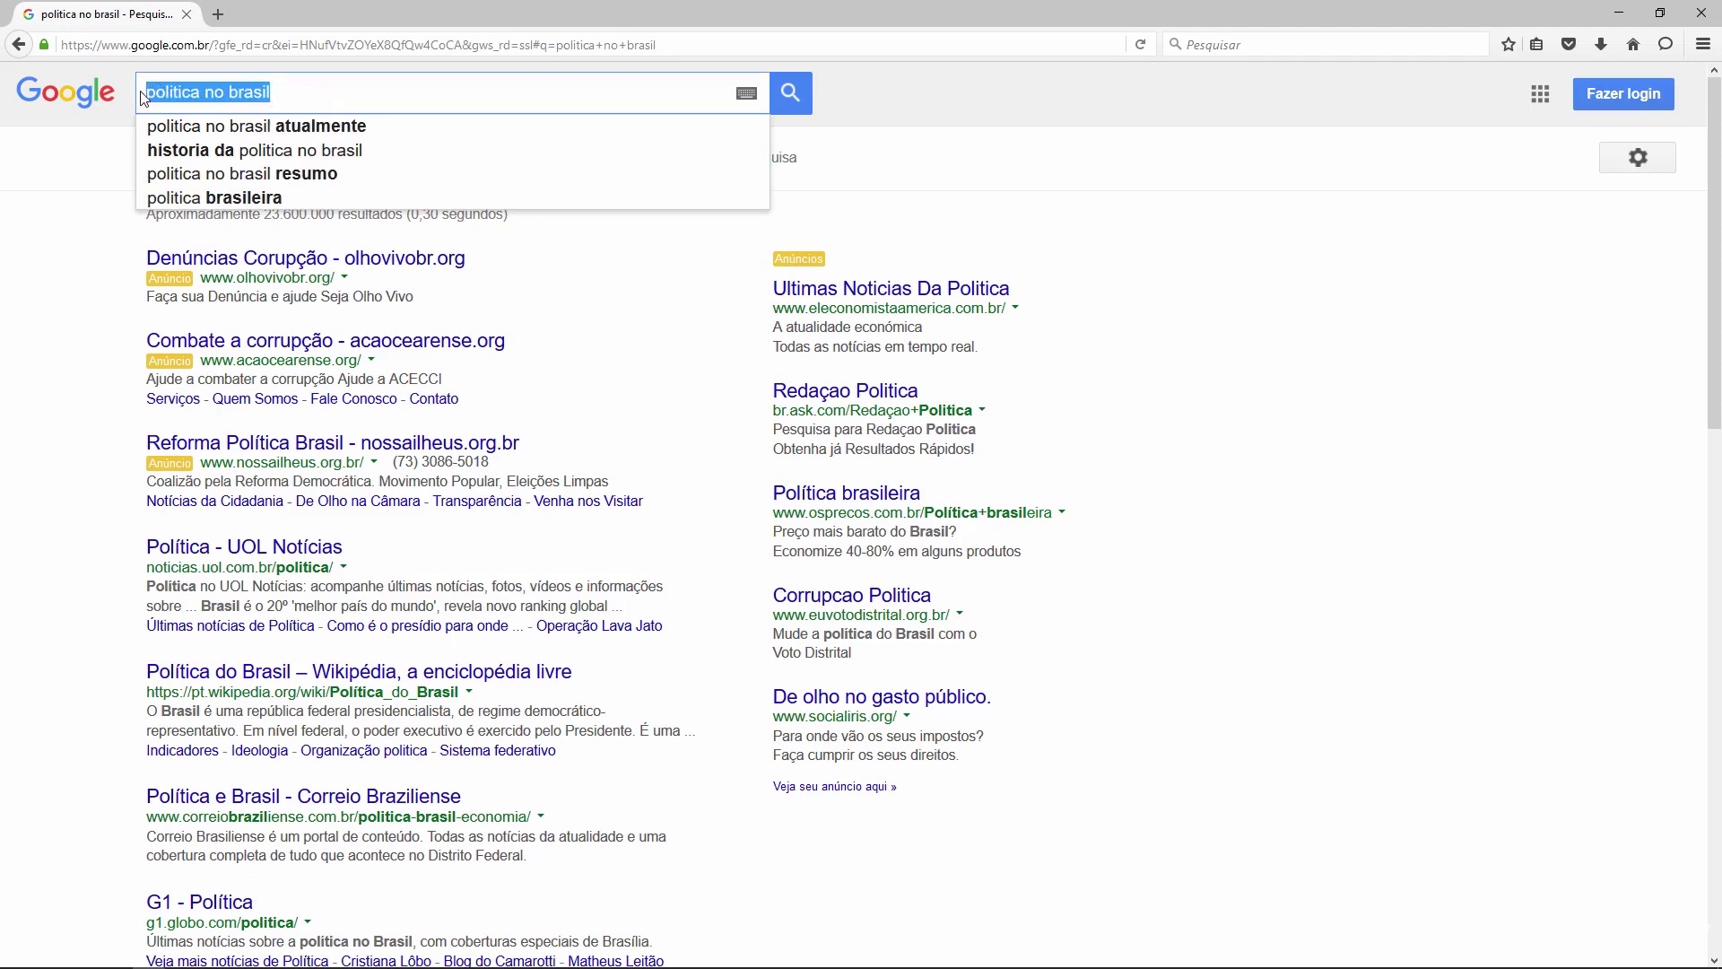
key("BackSpace")
type("intitle?")
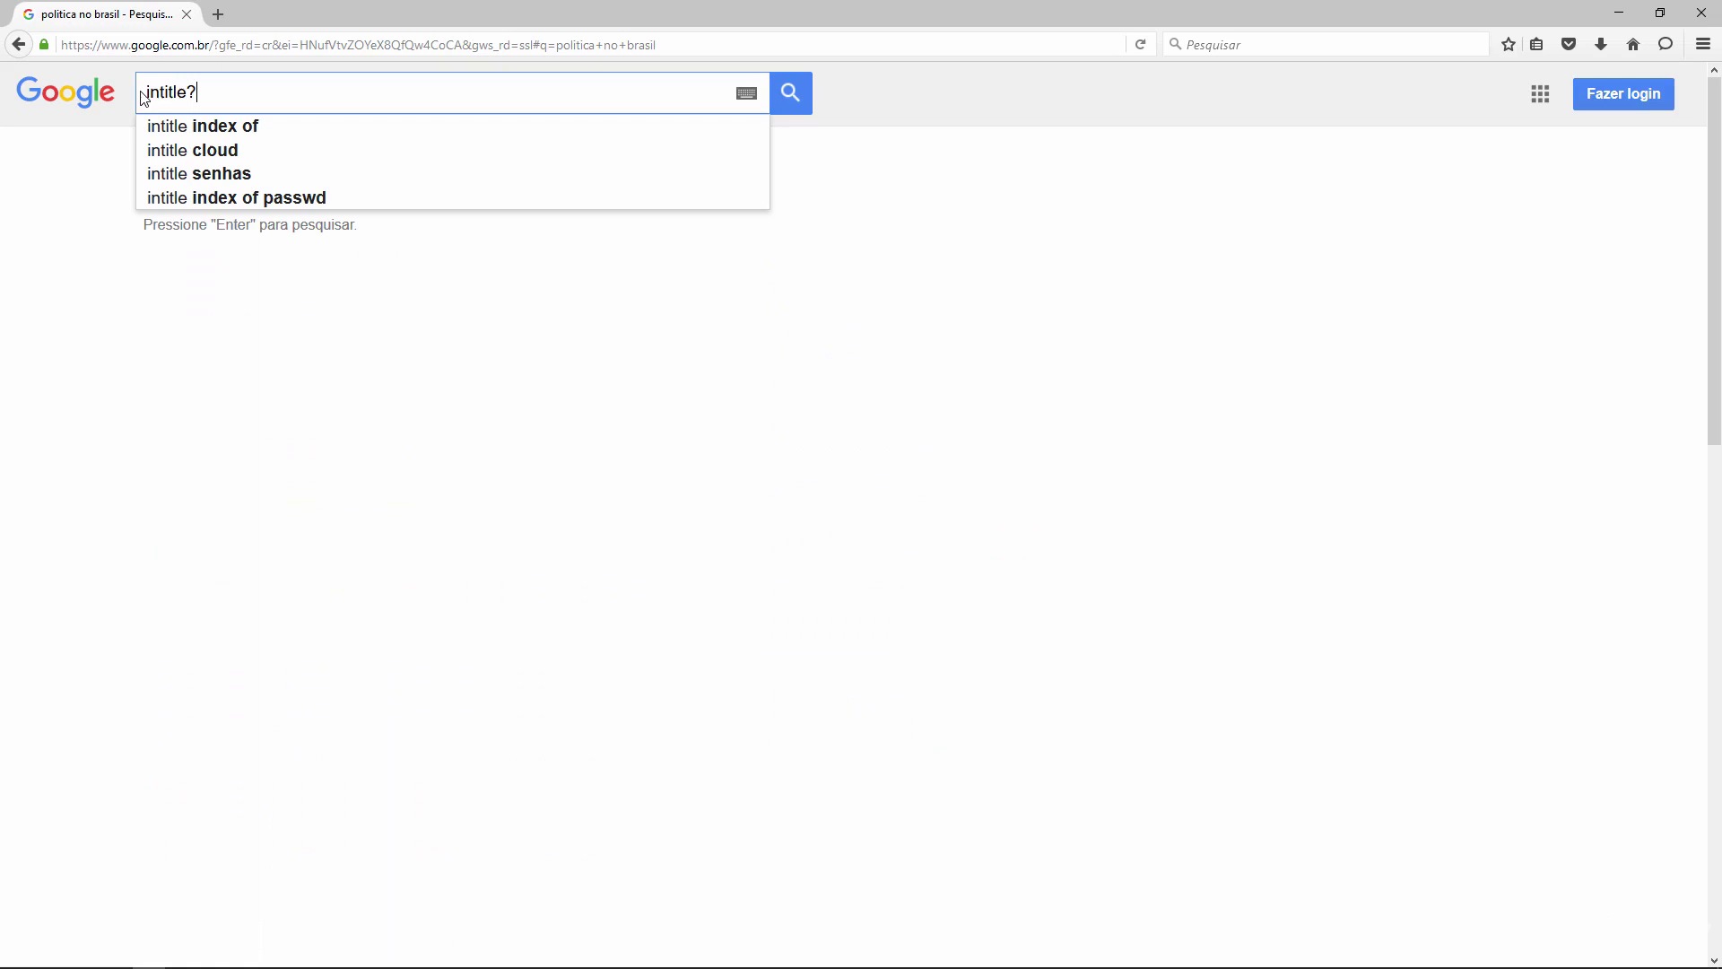
key("BackSpace")
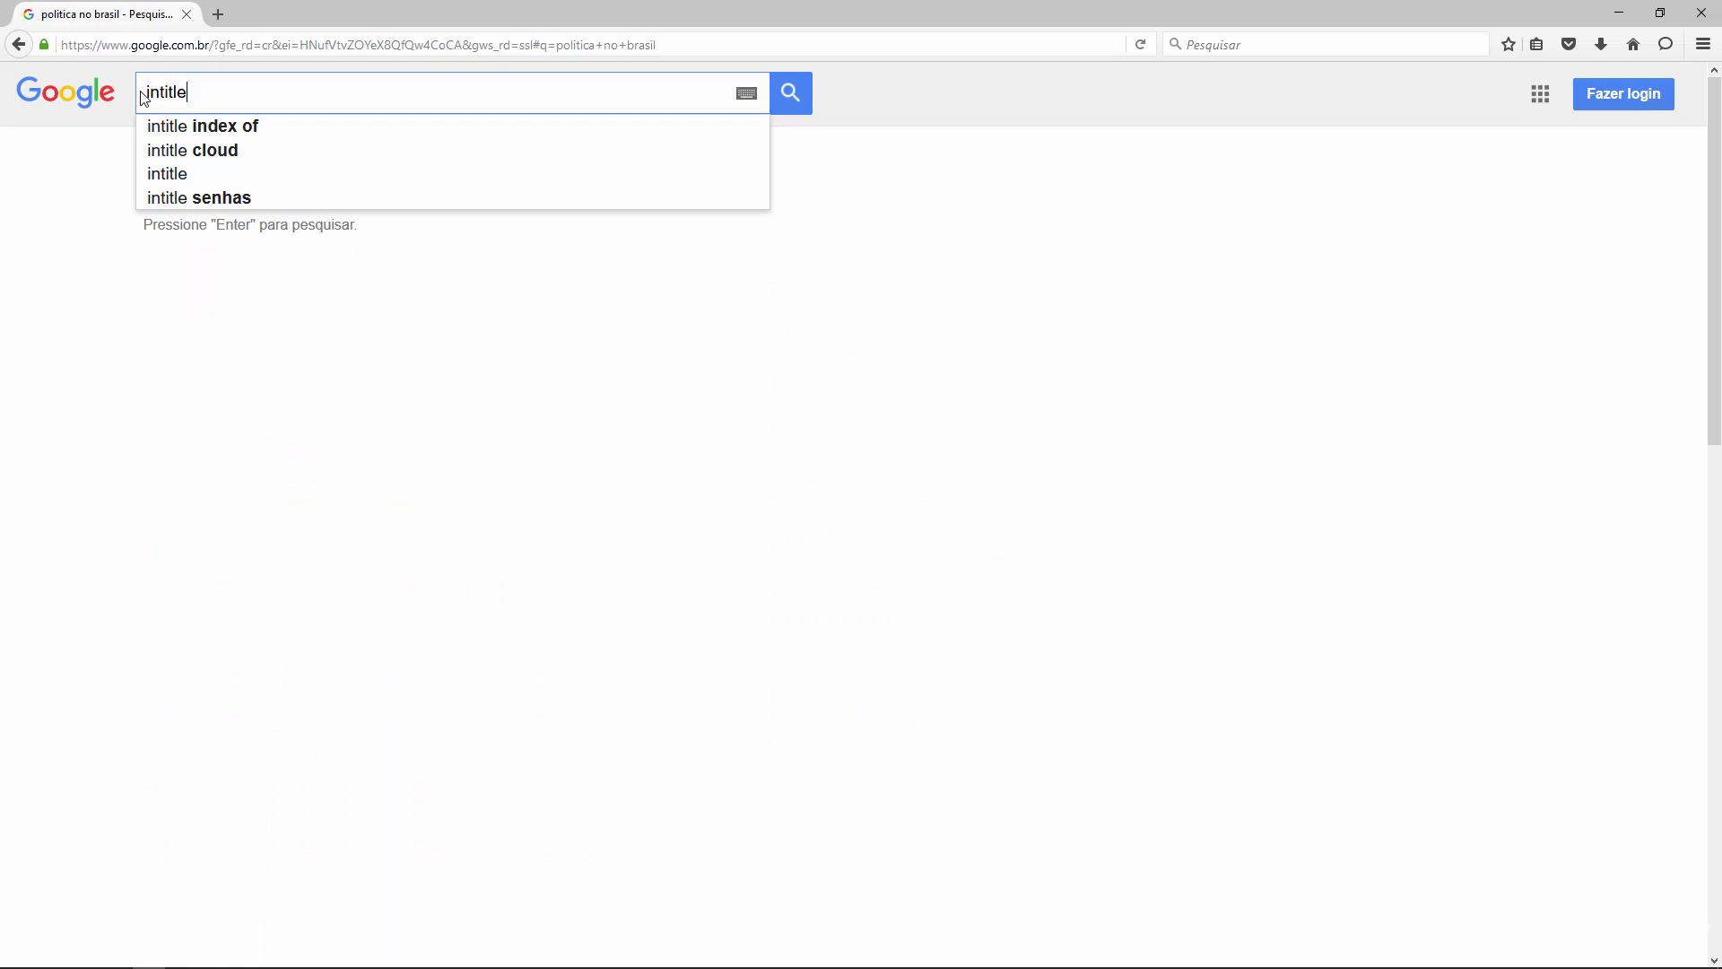
type(":")
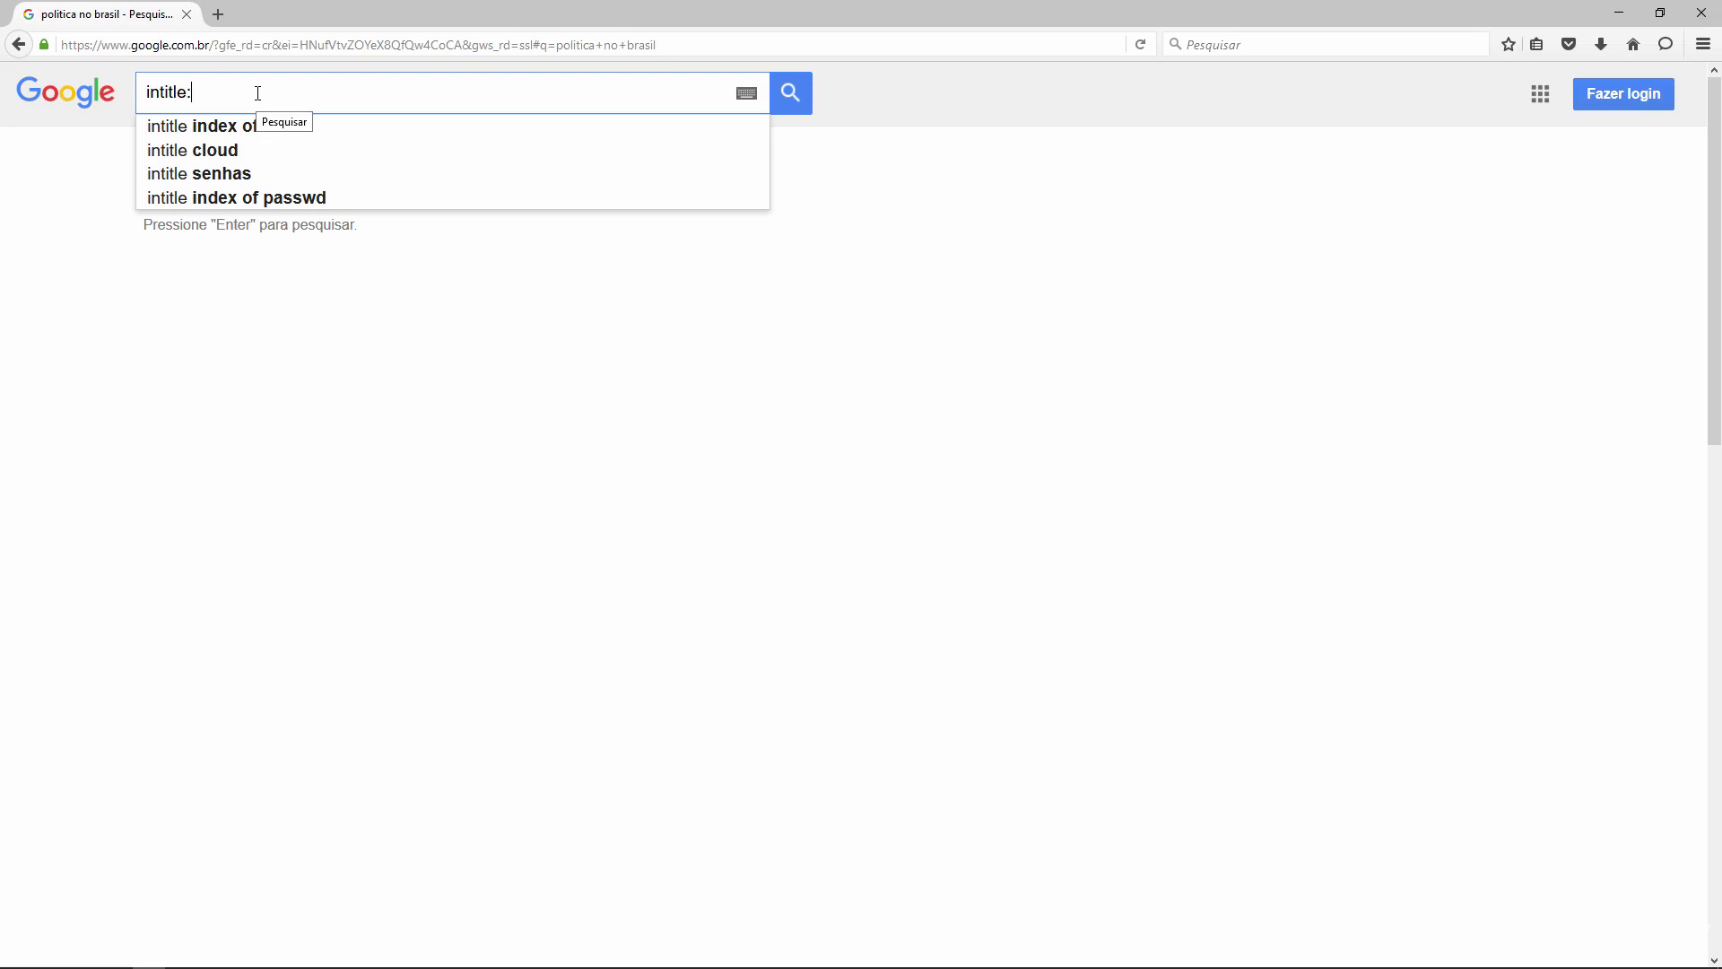
type("escola")
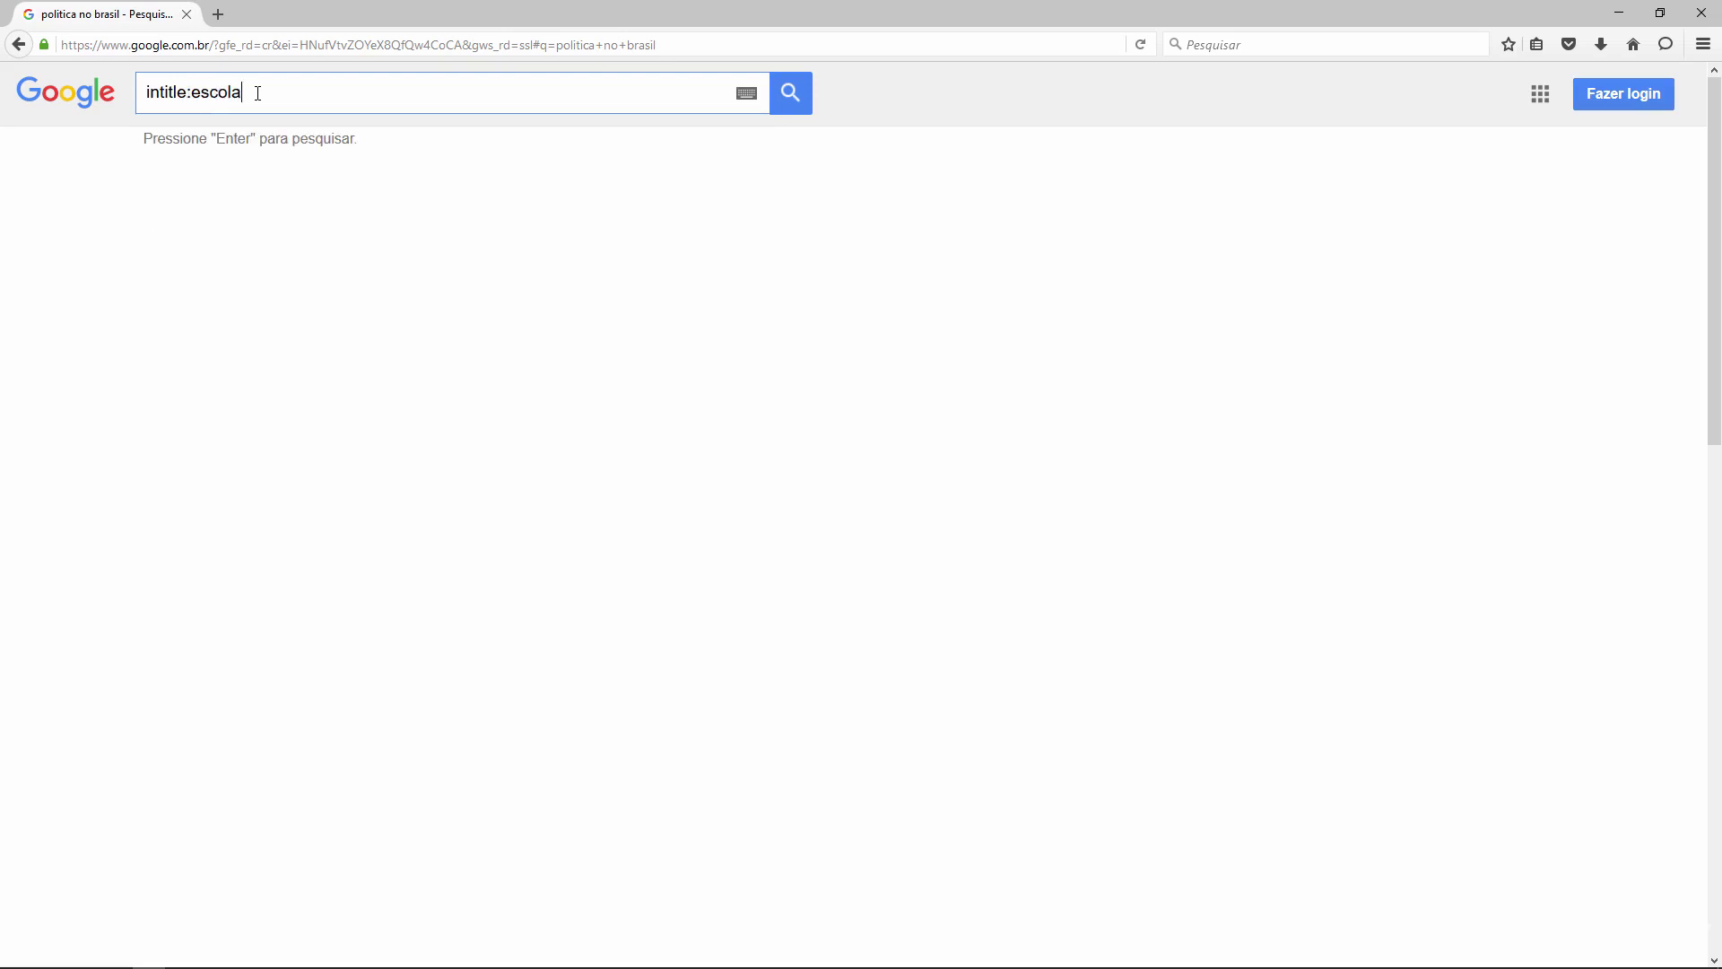
key("Return")
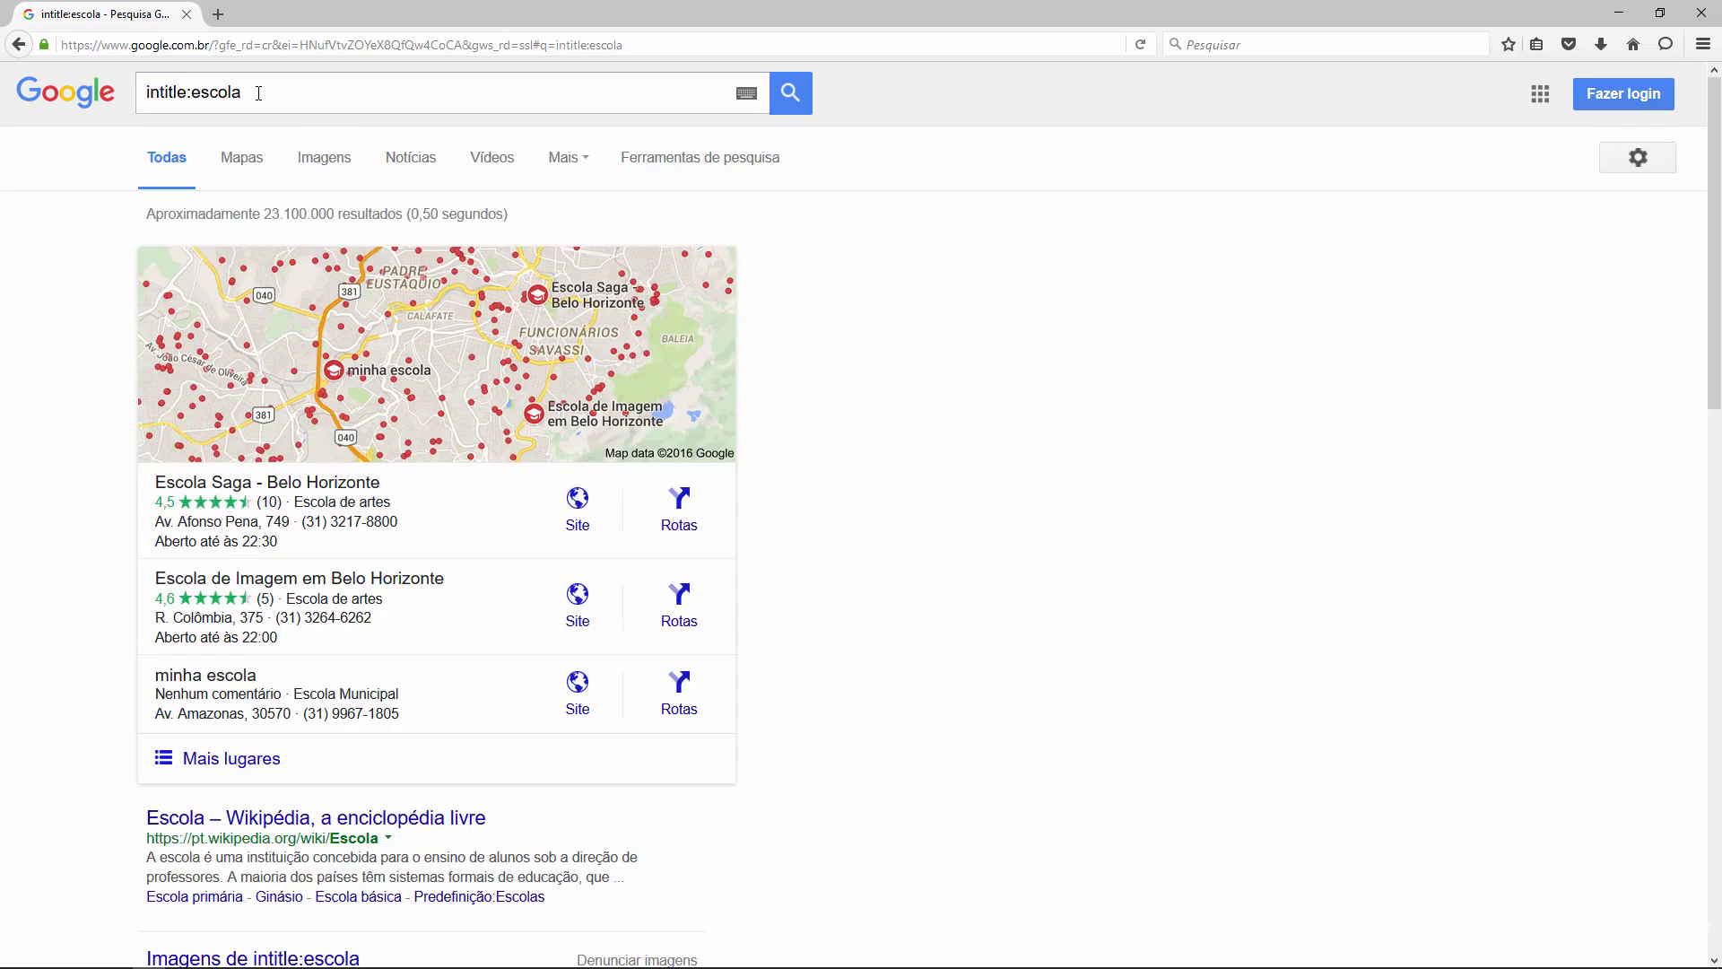
scroll(815, 534, "down", 3)
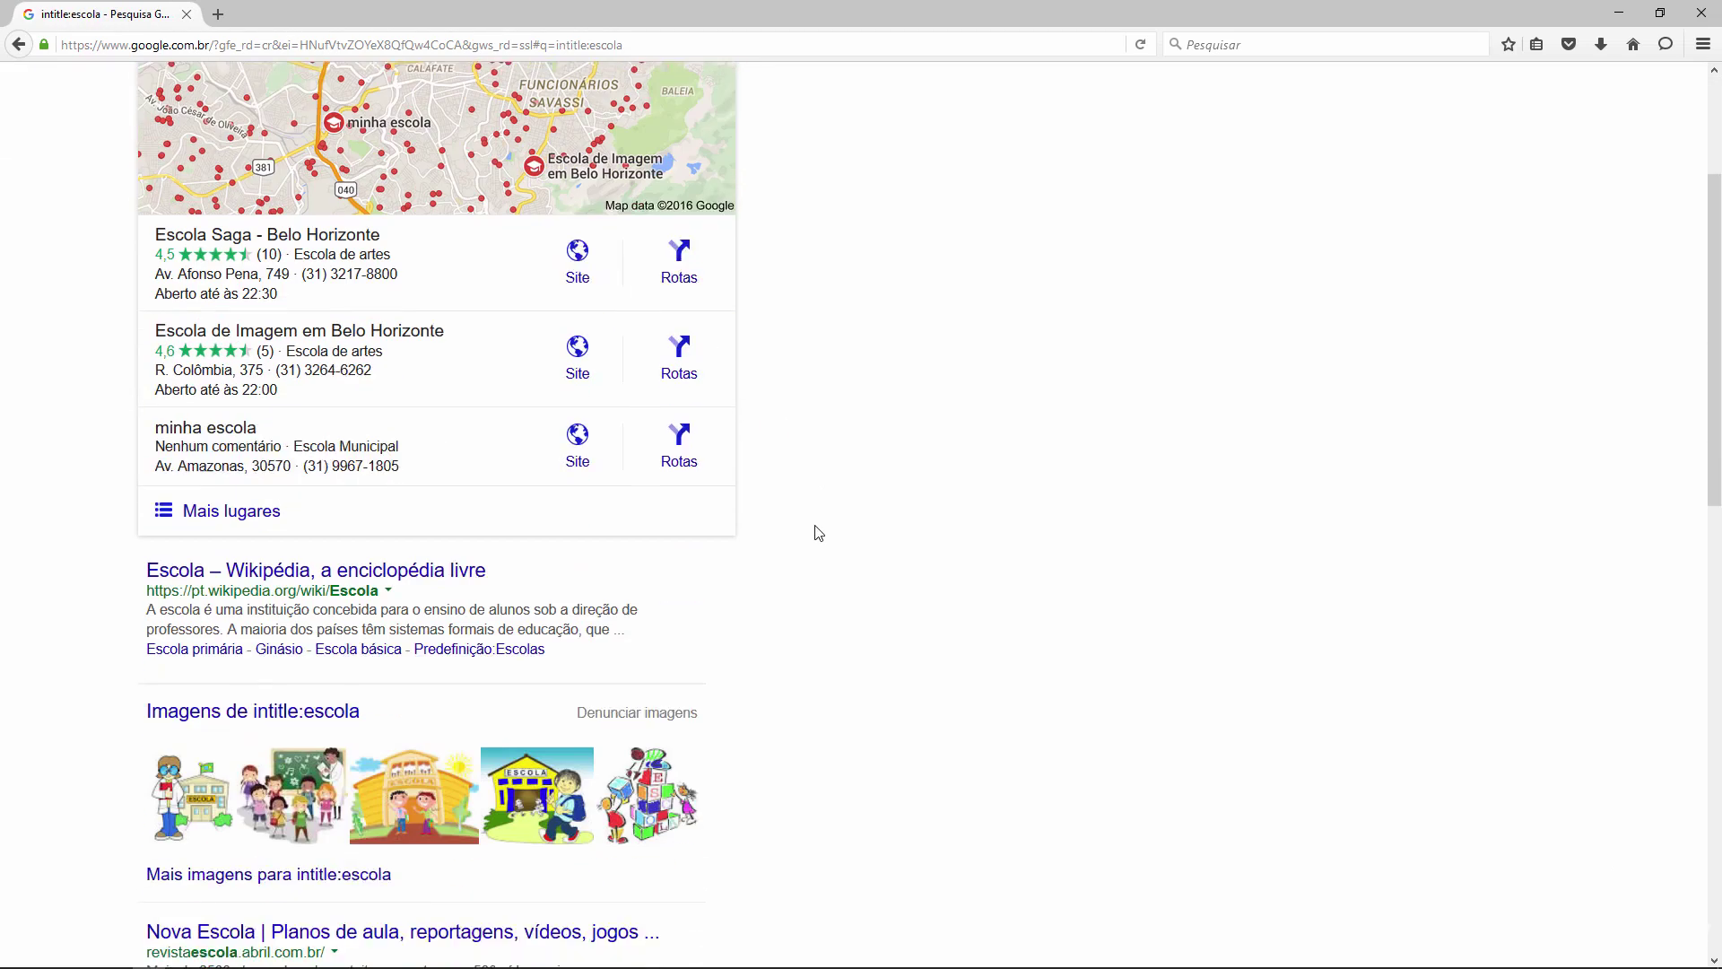
scroll(815, 535, "down", 5)
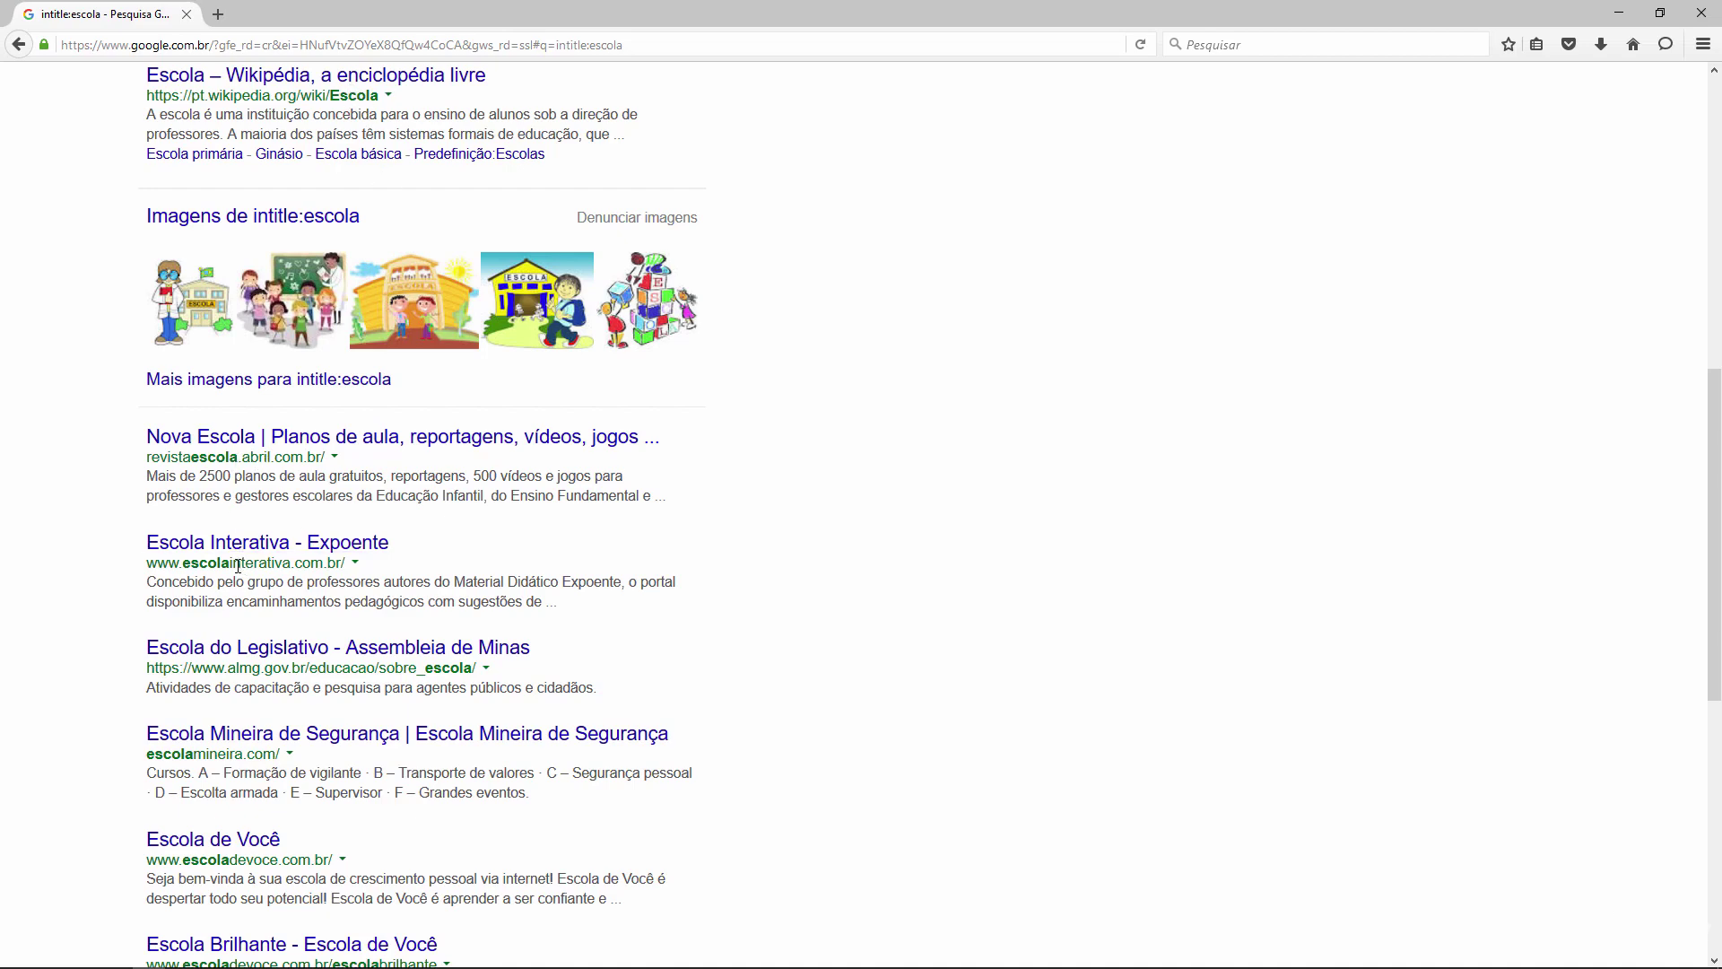
scroll(306, 750, "down", 3)
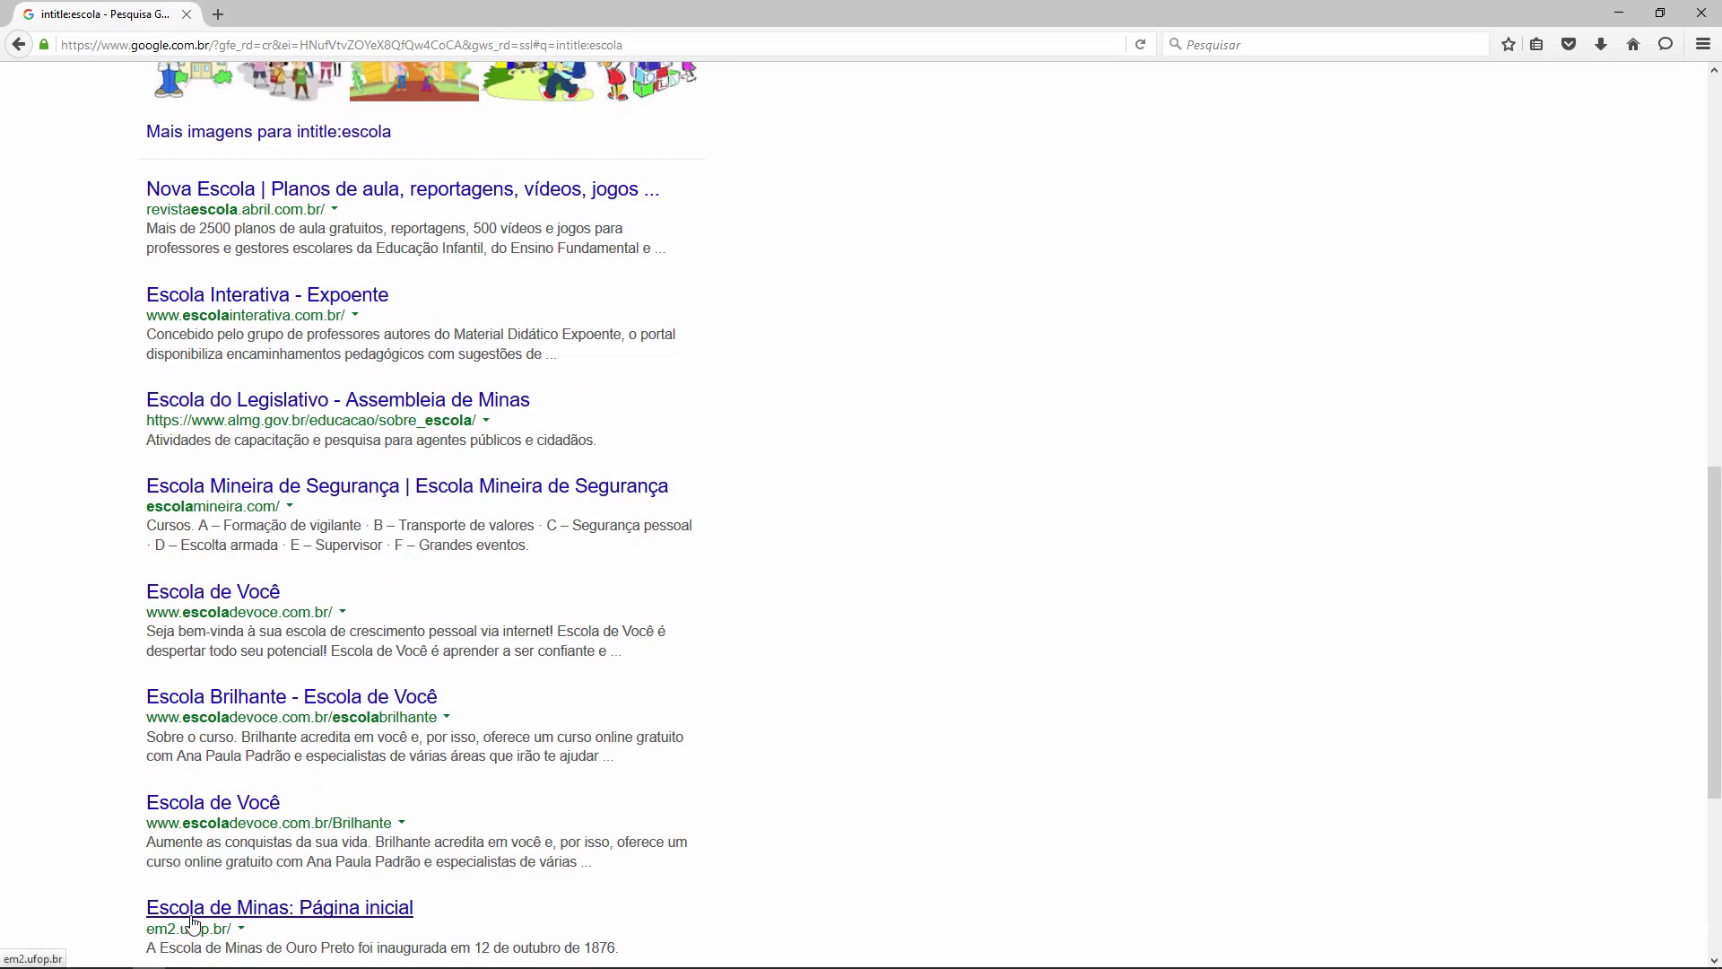
scroll(191, 921, "down", 2)
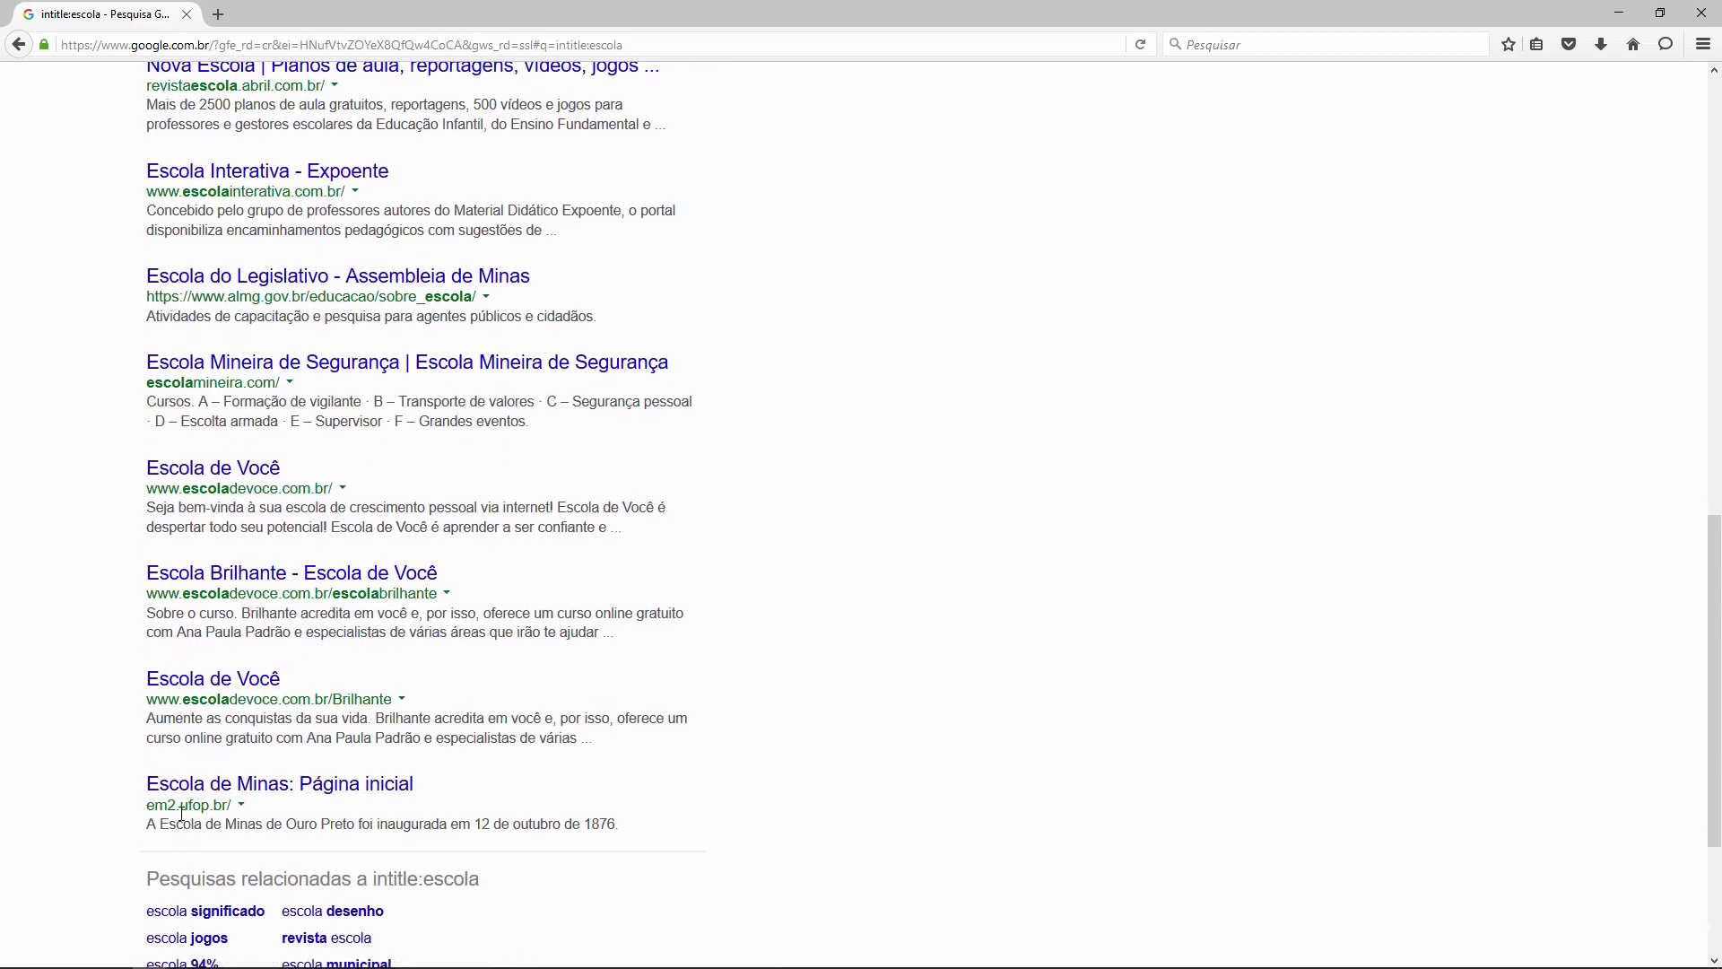
scroll(861, 569, "up", 12)
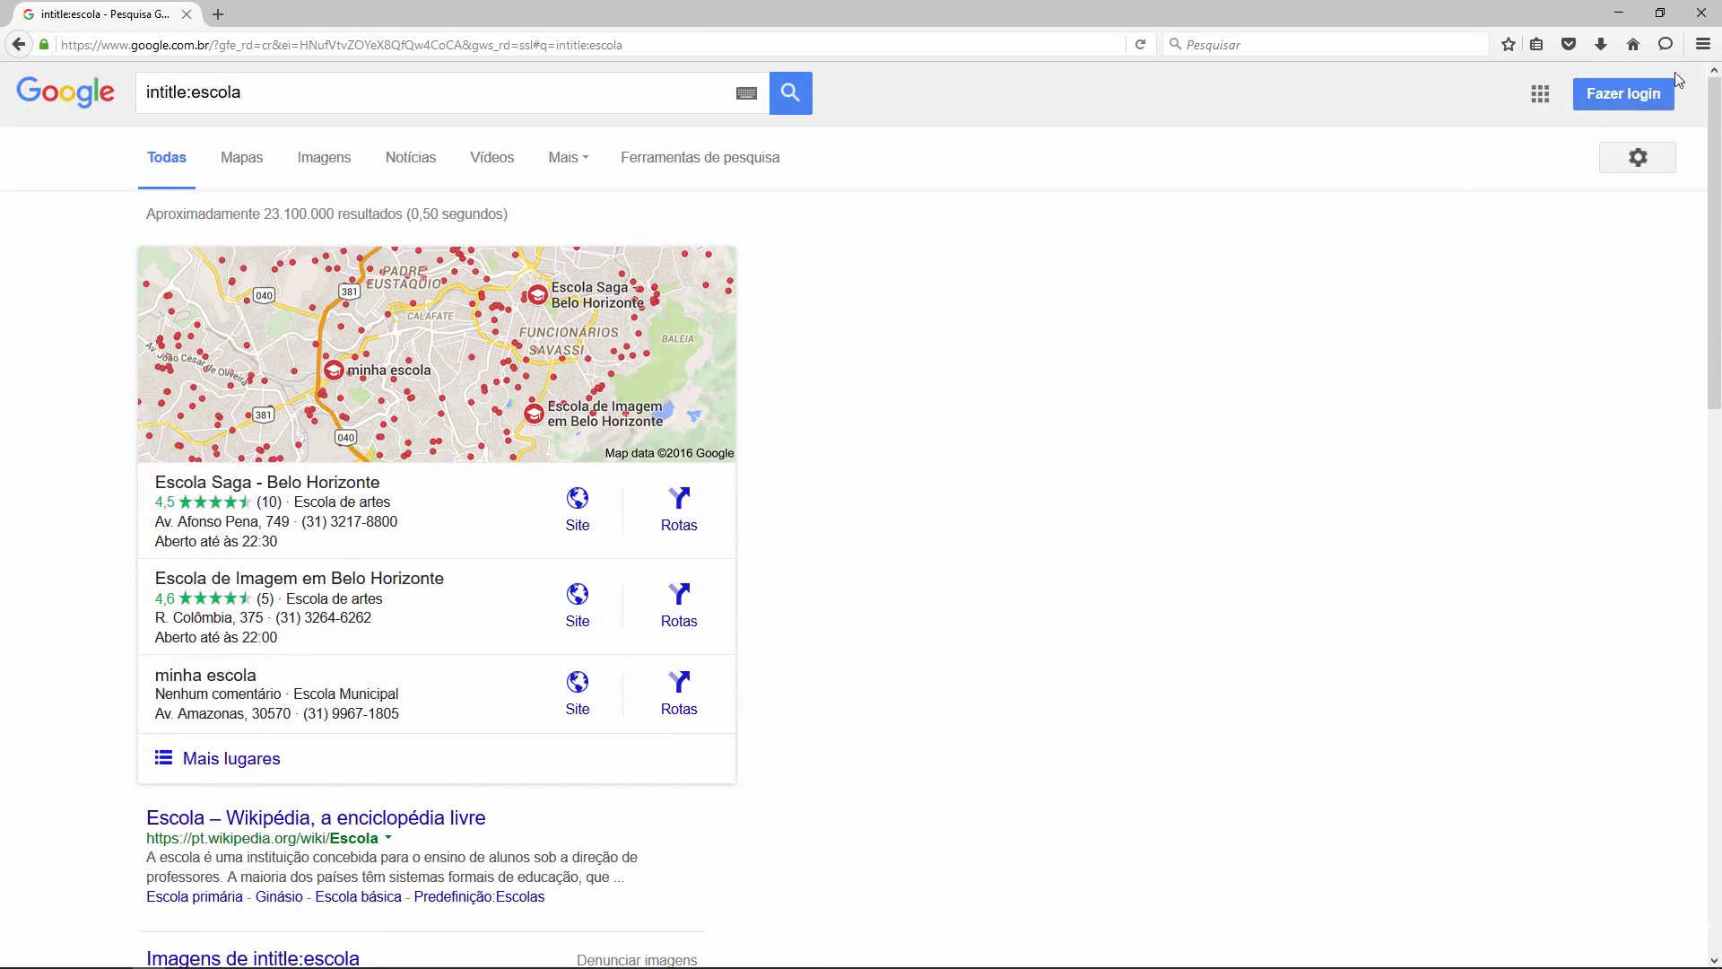
Open and close the Firefox menu, then select the whole 'intitle:escola' query in the search box
left_click(1701, 45)
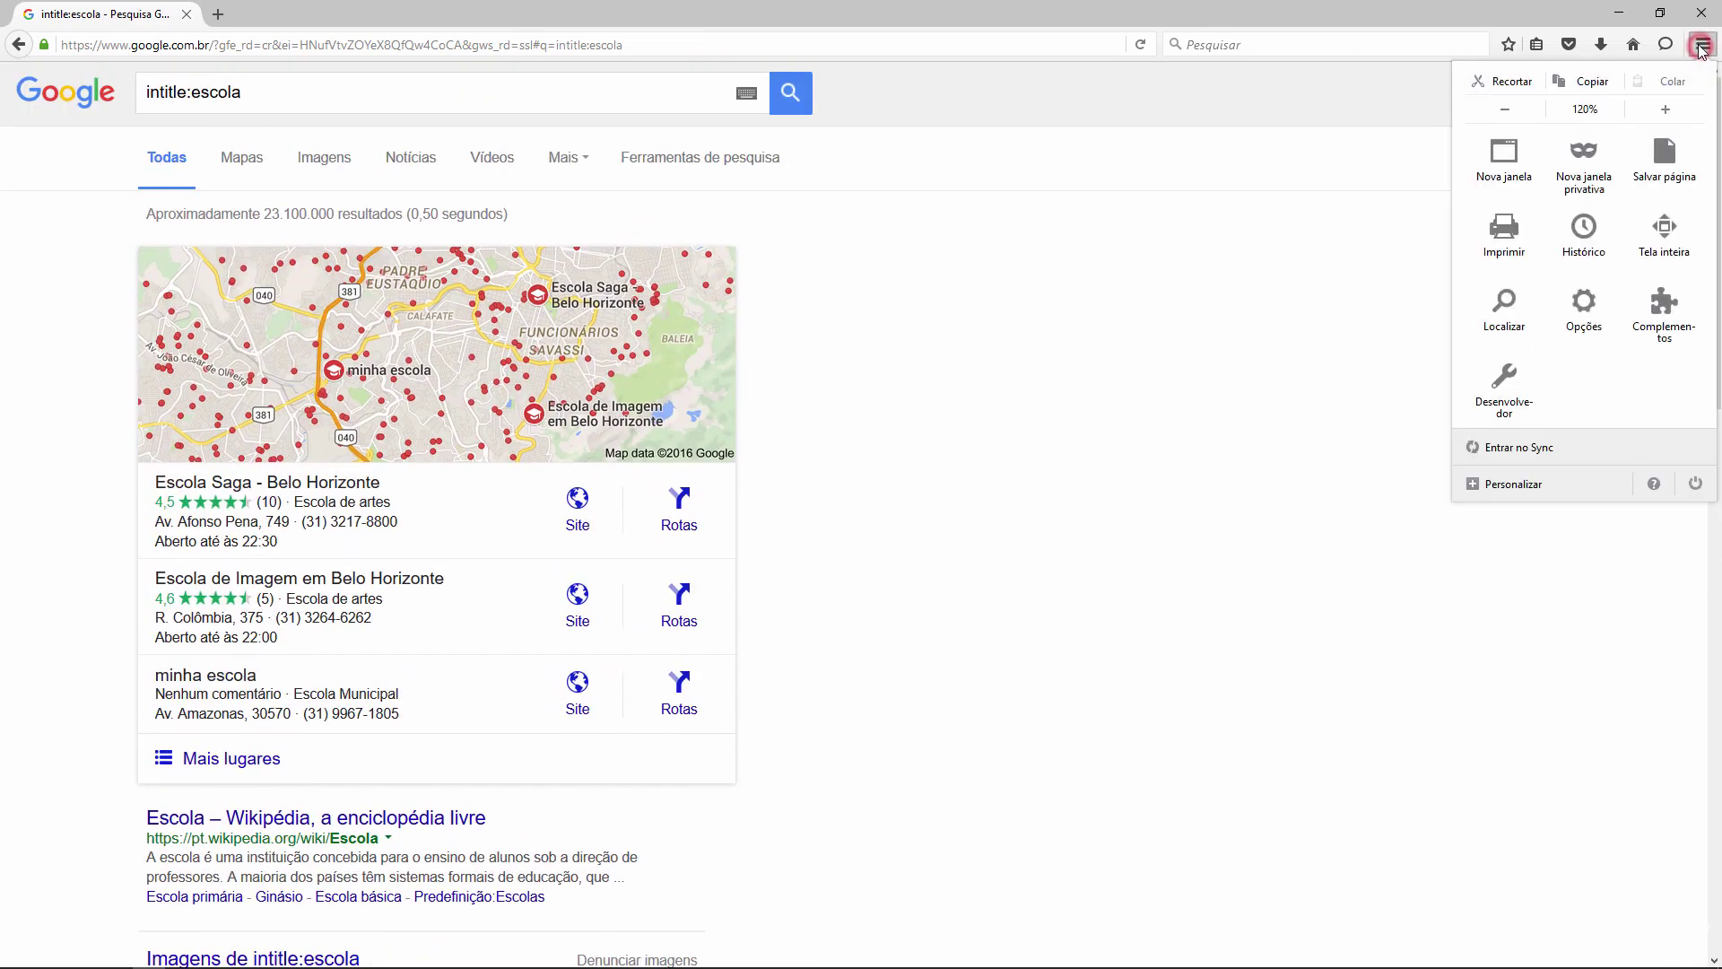
left_click(992, 296)
left_click(266, 97)
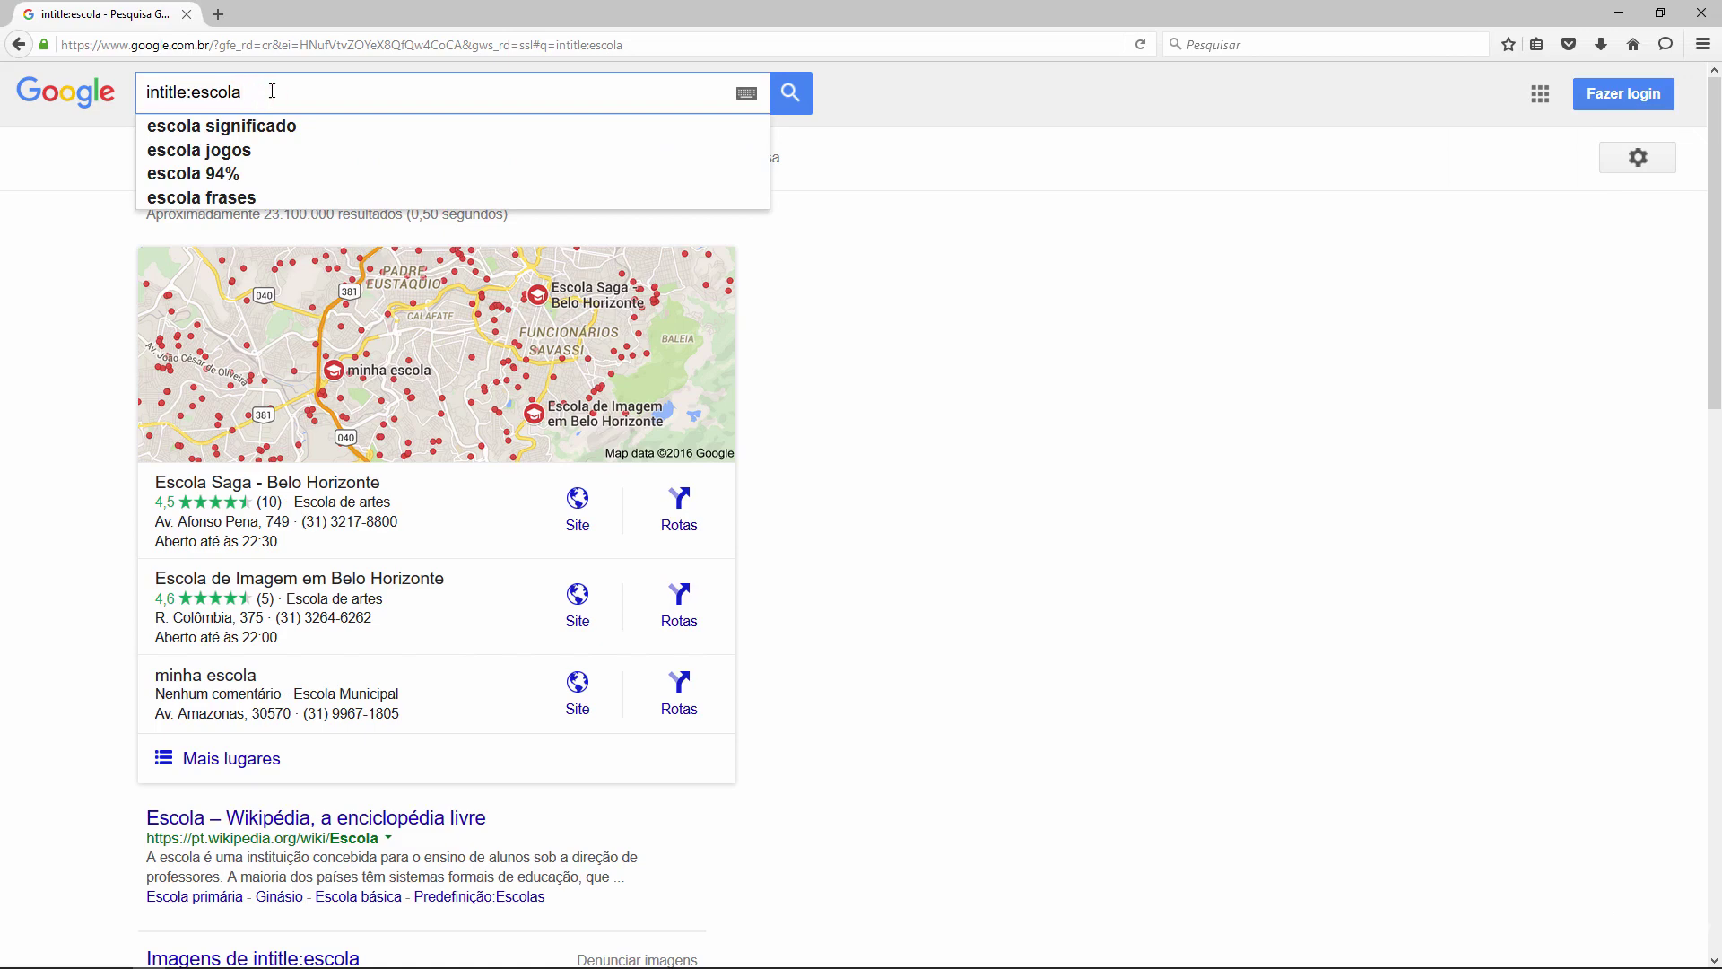
double_click(266, 96)
left_click_drag(266, 97, 144, 96)
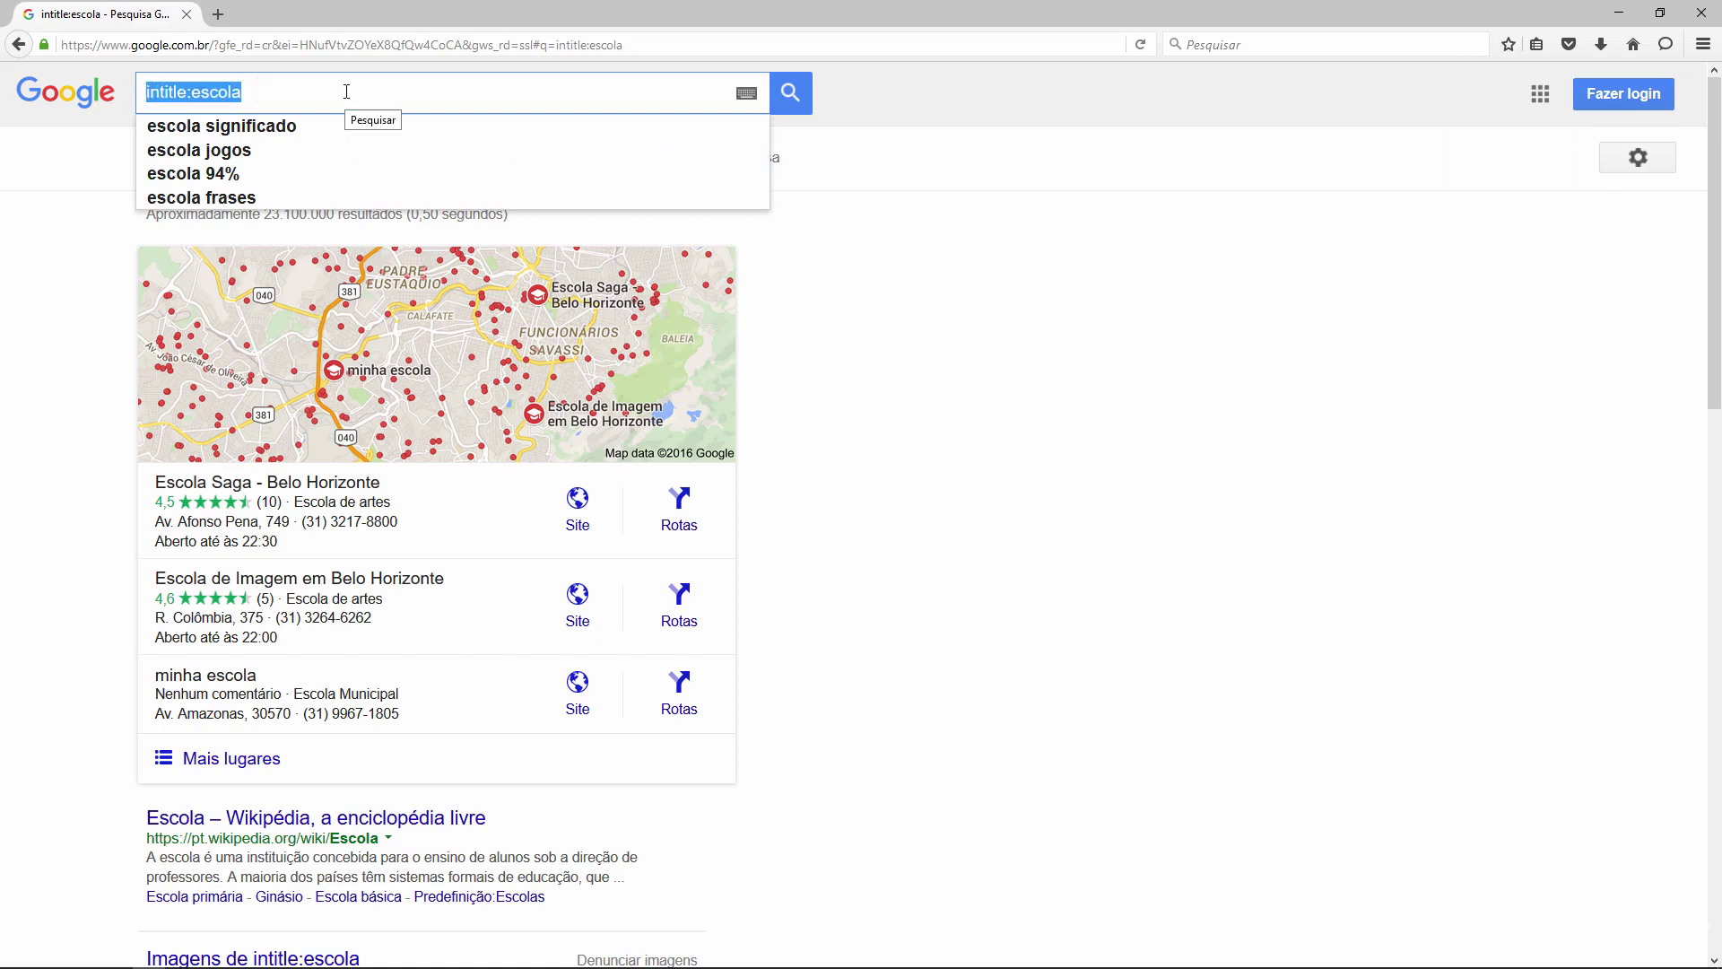
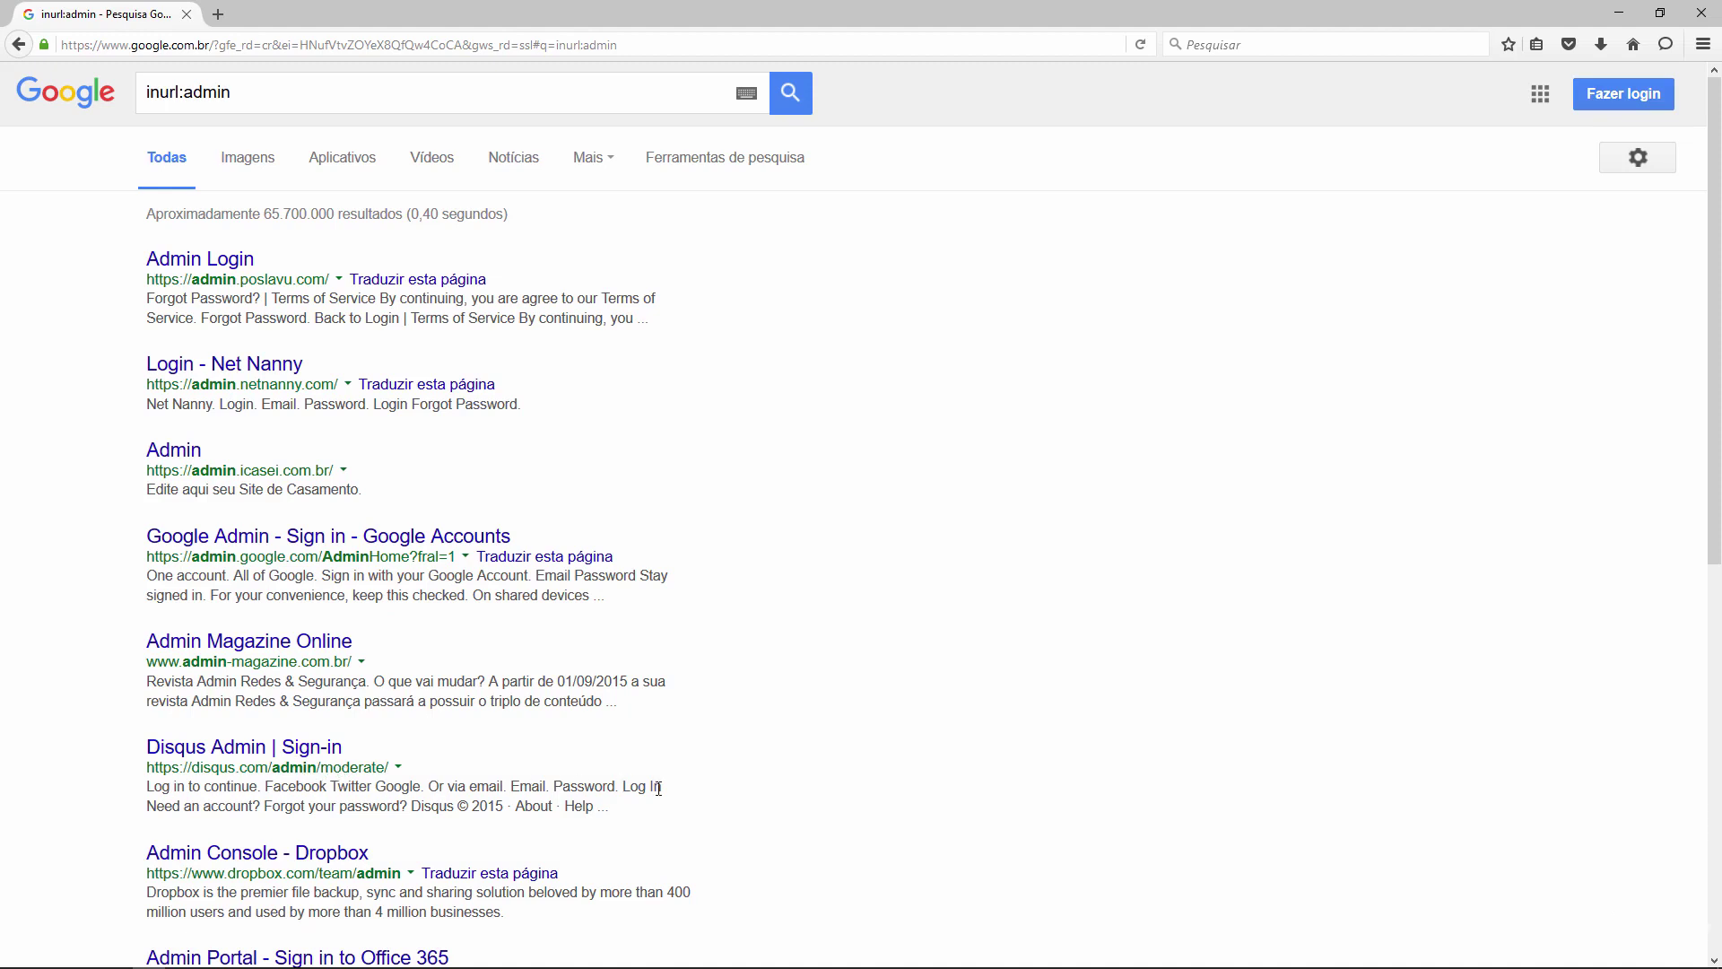
Append .php to the inurl:admin query and search for inurl:admin.php
scroll(858, 795, "down", 5)
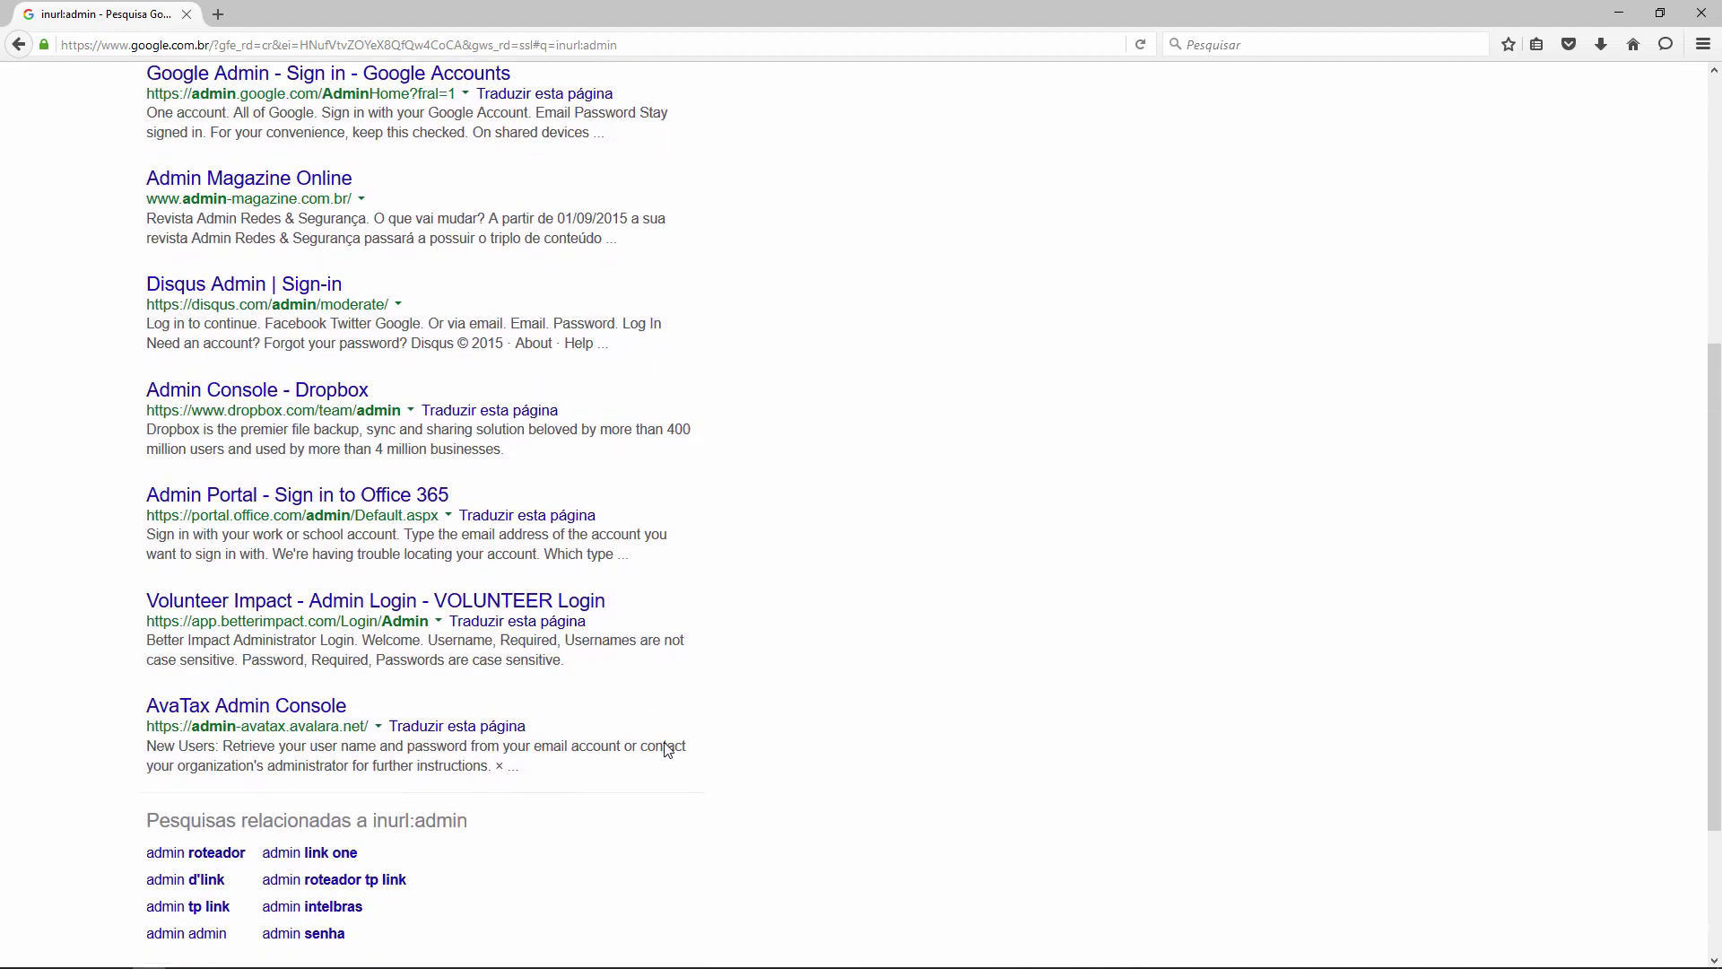
scroll(792, 639, "up", 5)
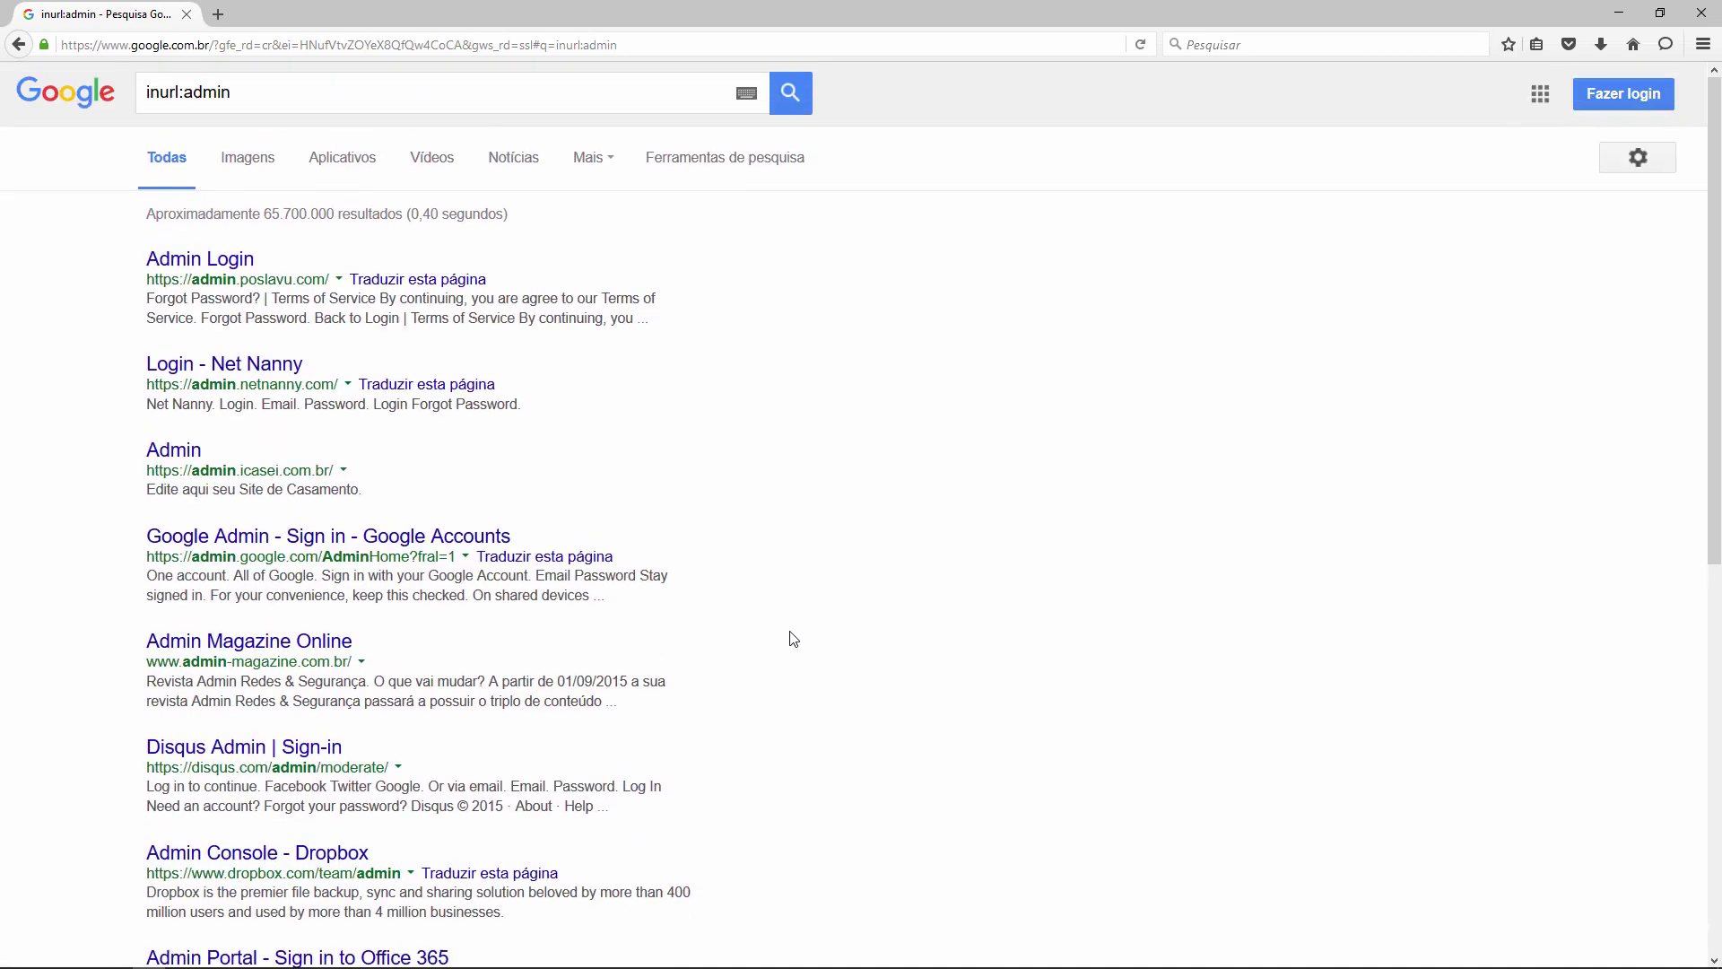
left_click(272, 92)
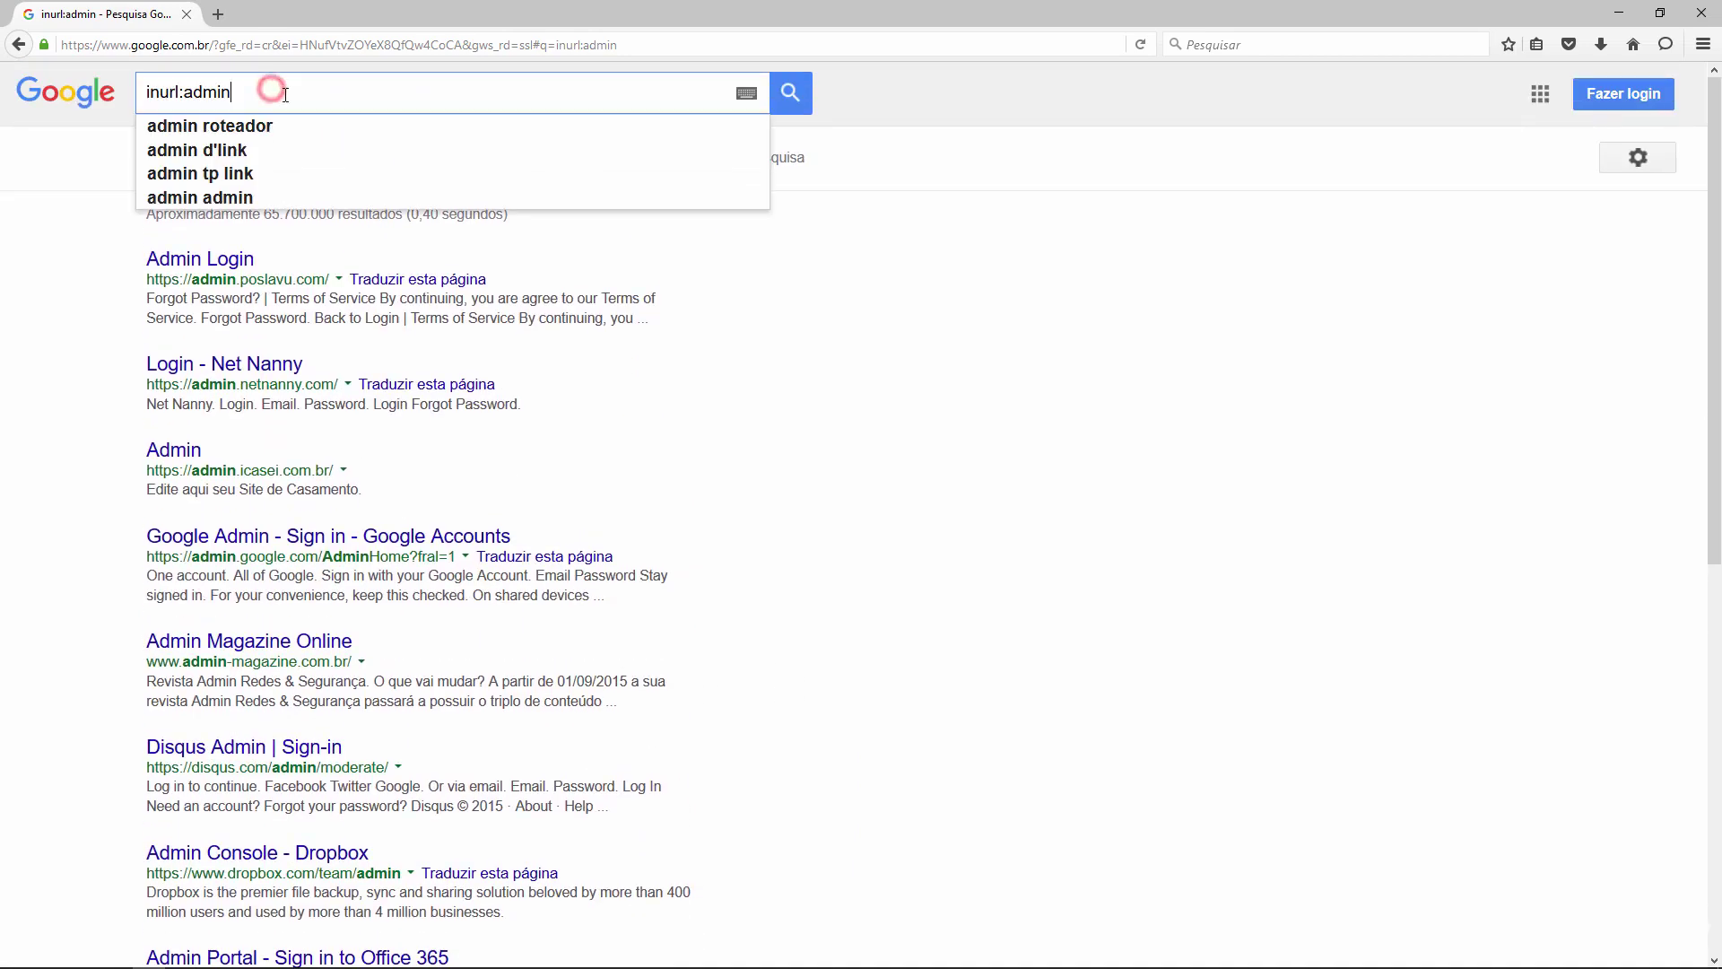
type(".php")
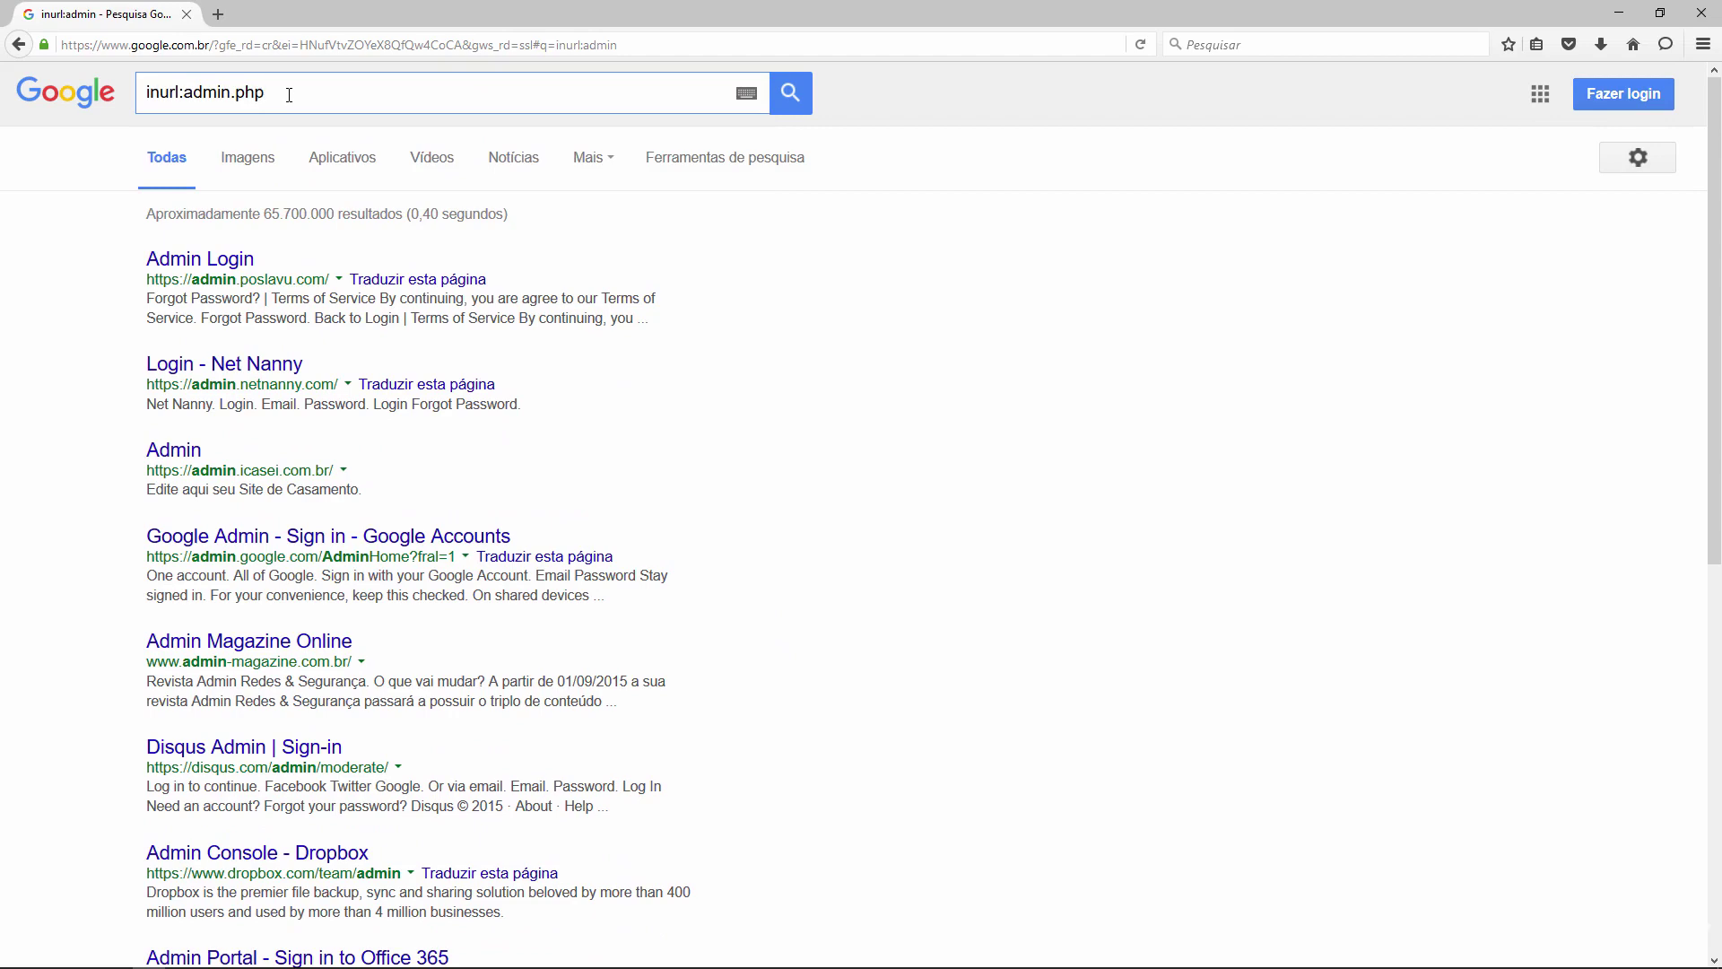
key("Return")
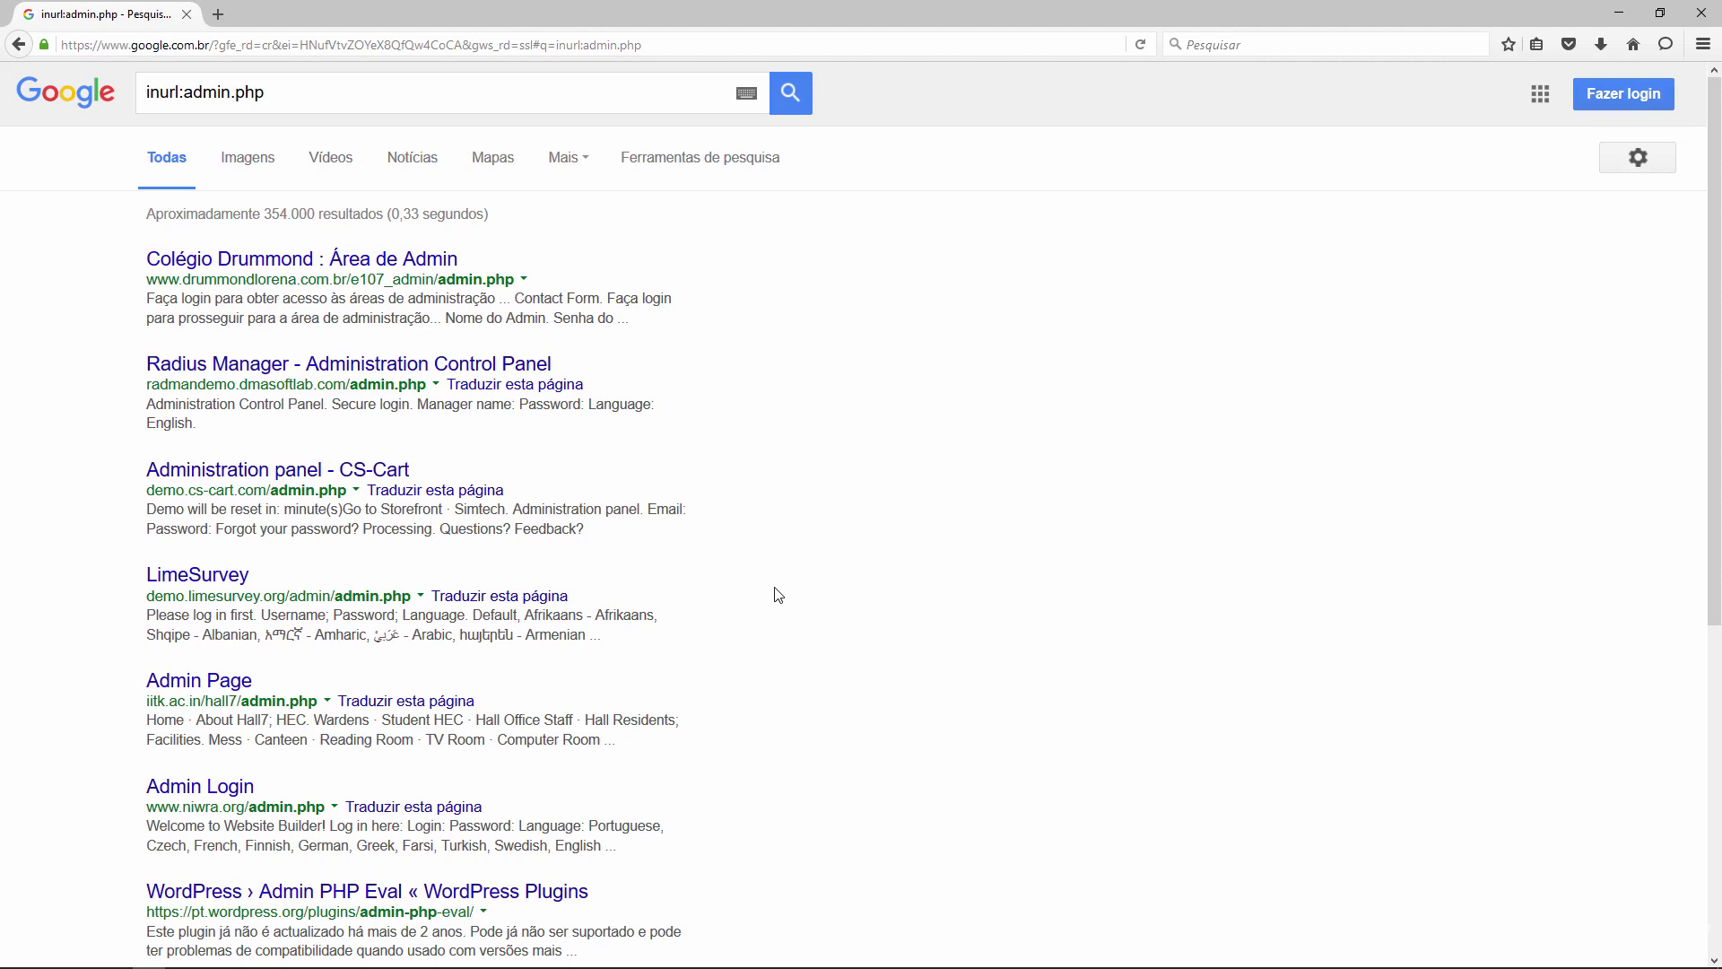
Replace admin.php in the query with access.log to form inurl:access.log
left_click_drag(265, 94, 184, 92)
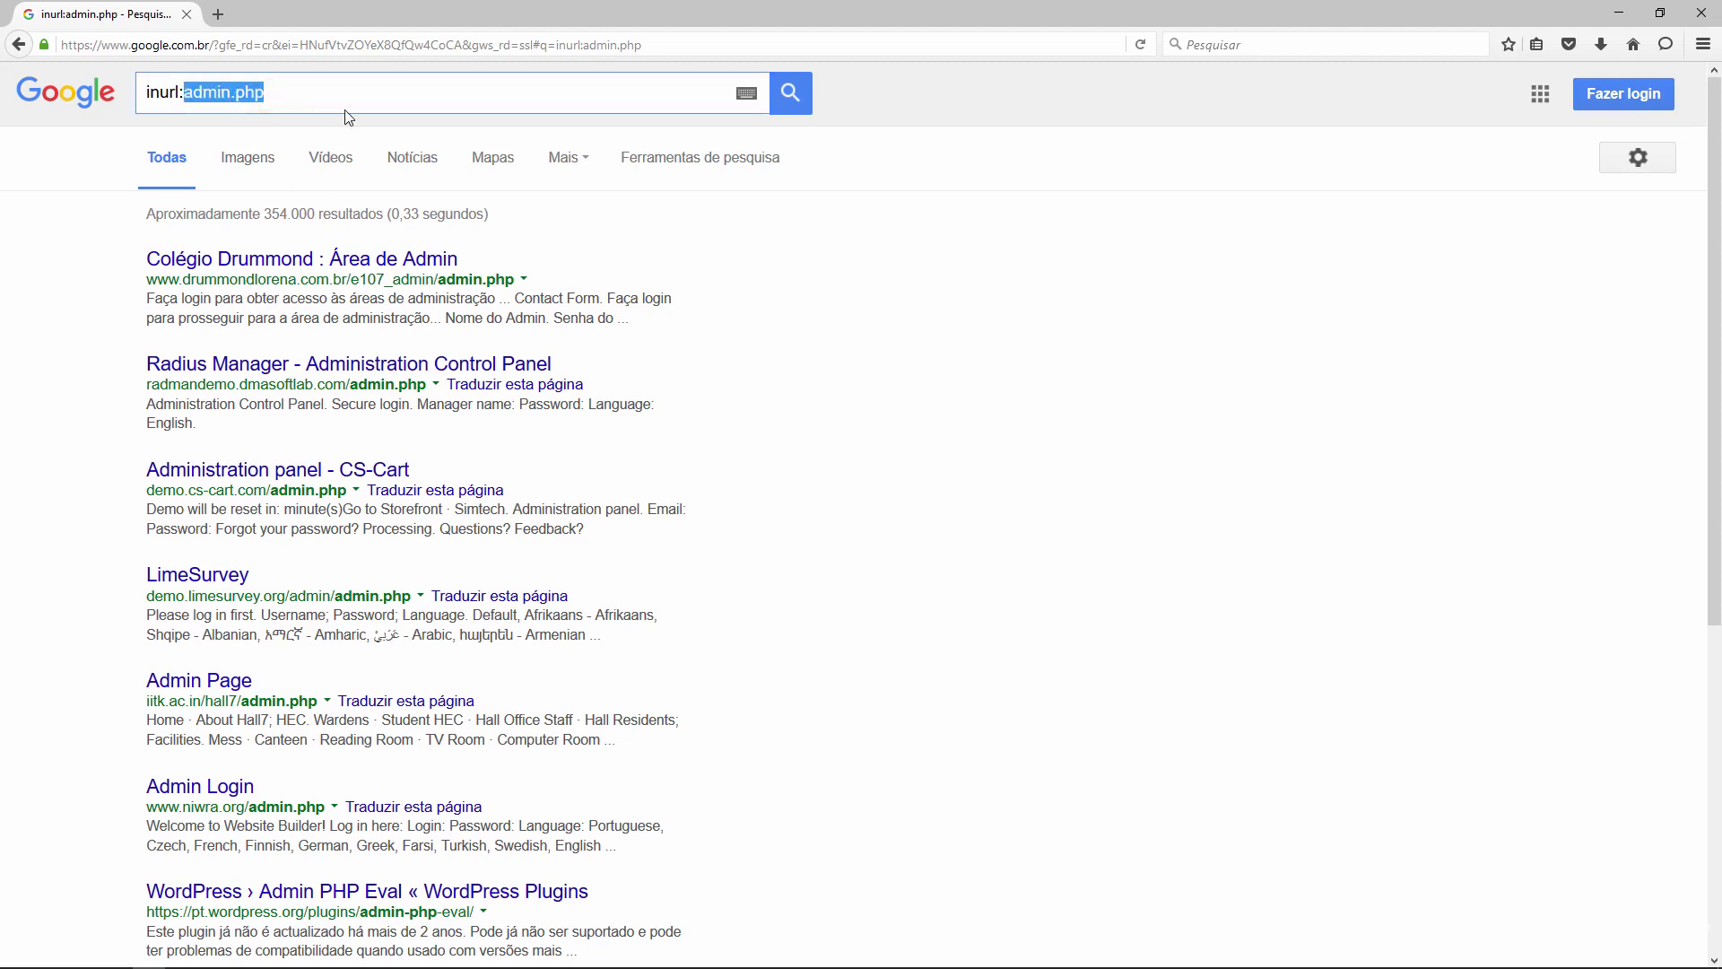
type("access.log")
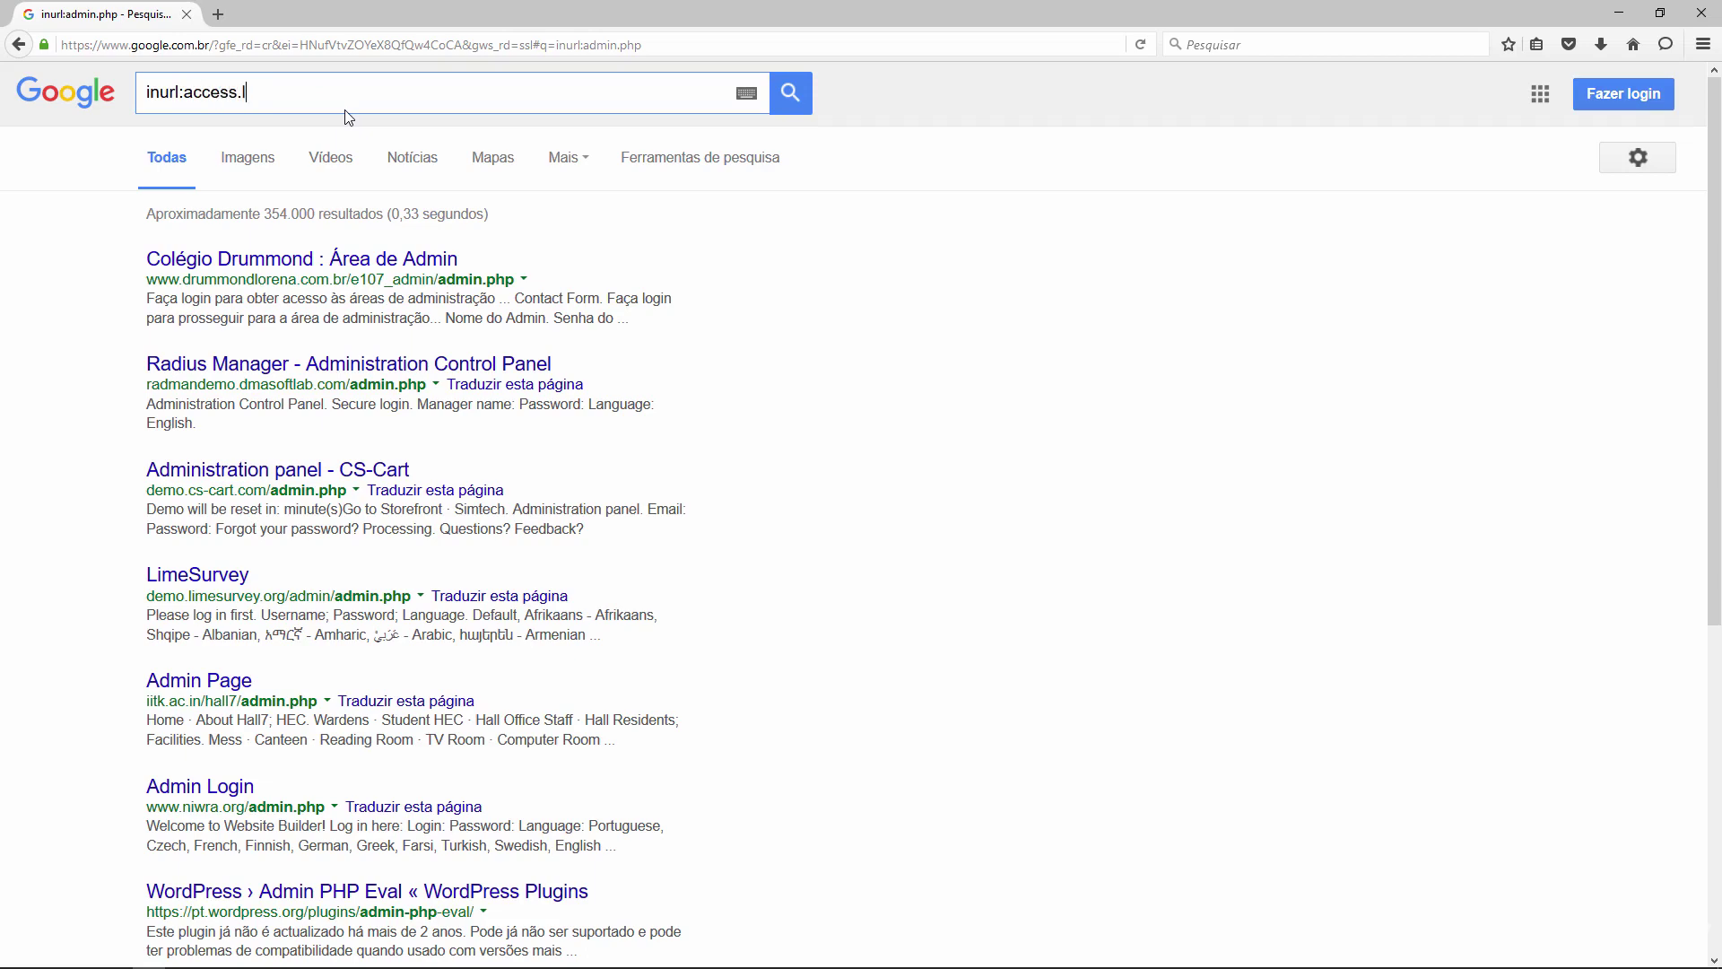
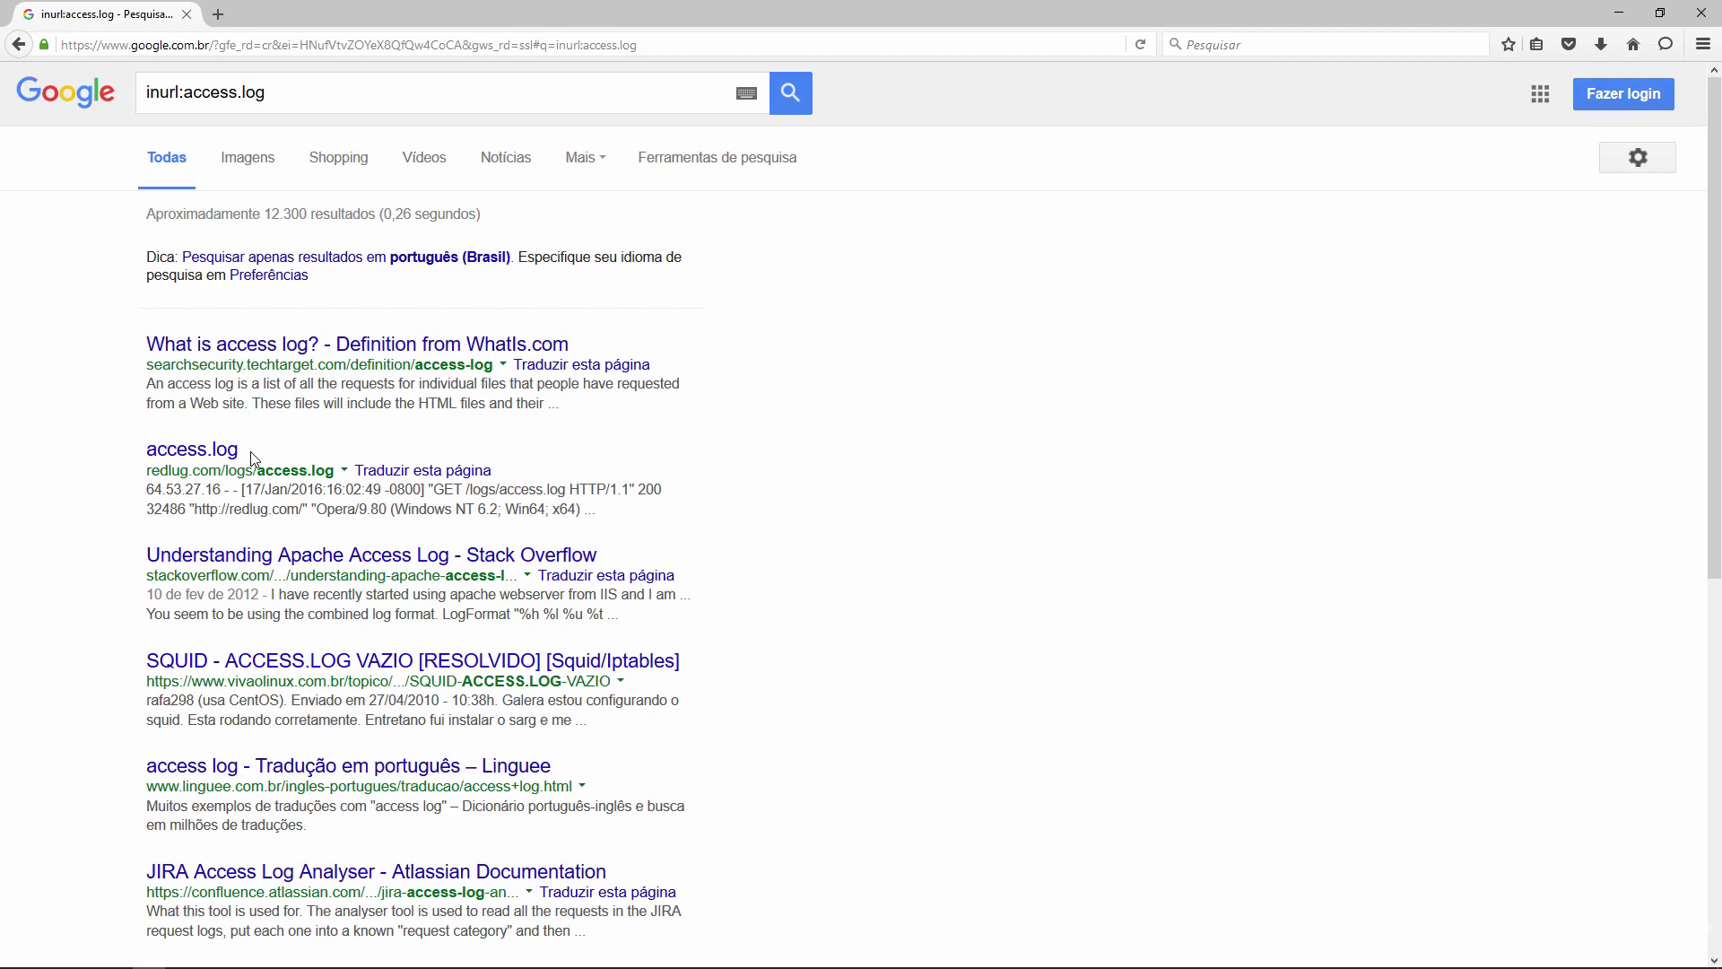
Trim the inurl:access.log query in the search box back to 'inurl:a'
left_click(272, 95)
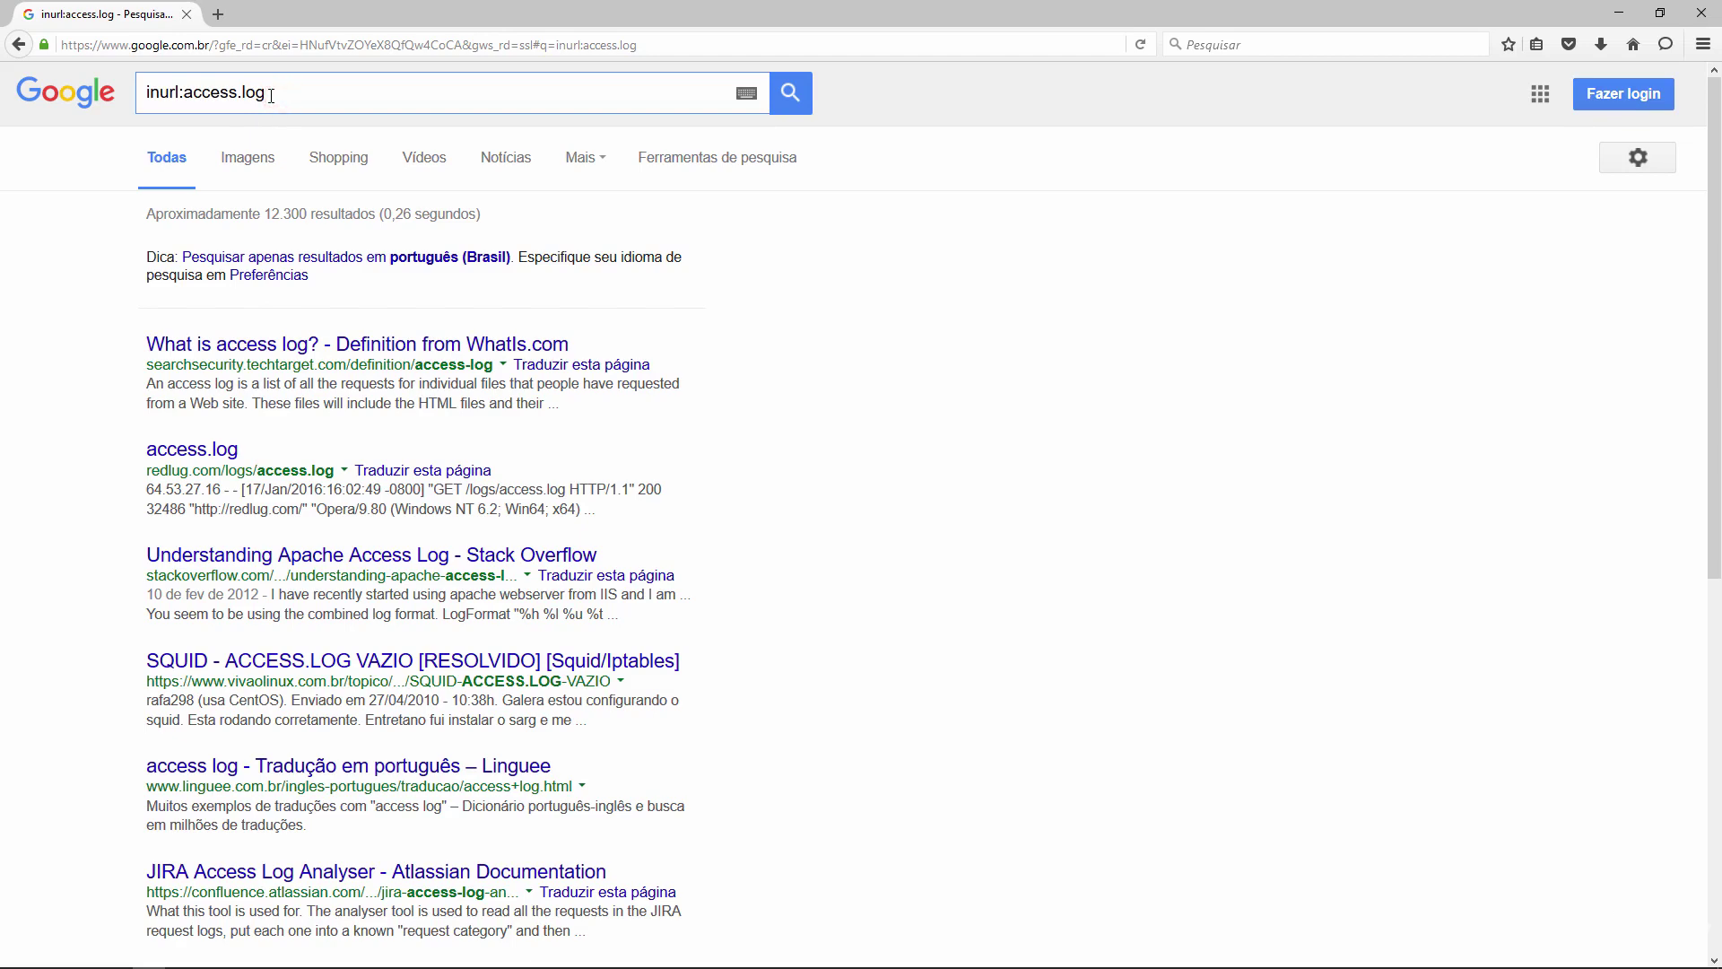
key("BackSpace")
key("BackSpace")
key("BackSpace")
key("BackSpace")
key("BackSpace")
key("BackSpace")
key("BackSpace")
key("BackSpace")
key("BackSpace")
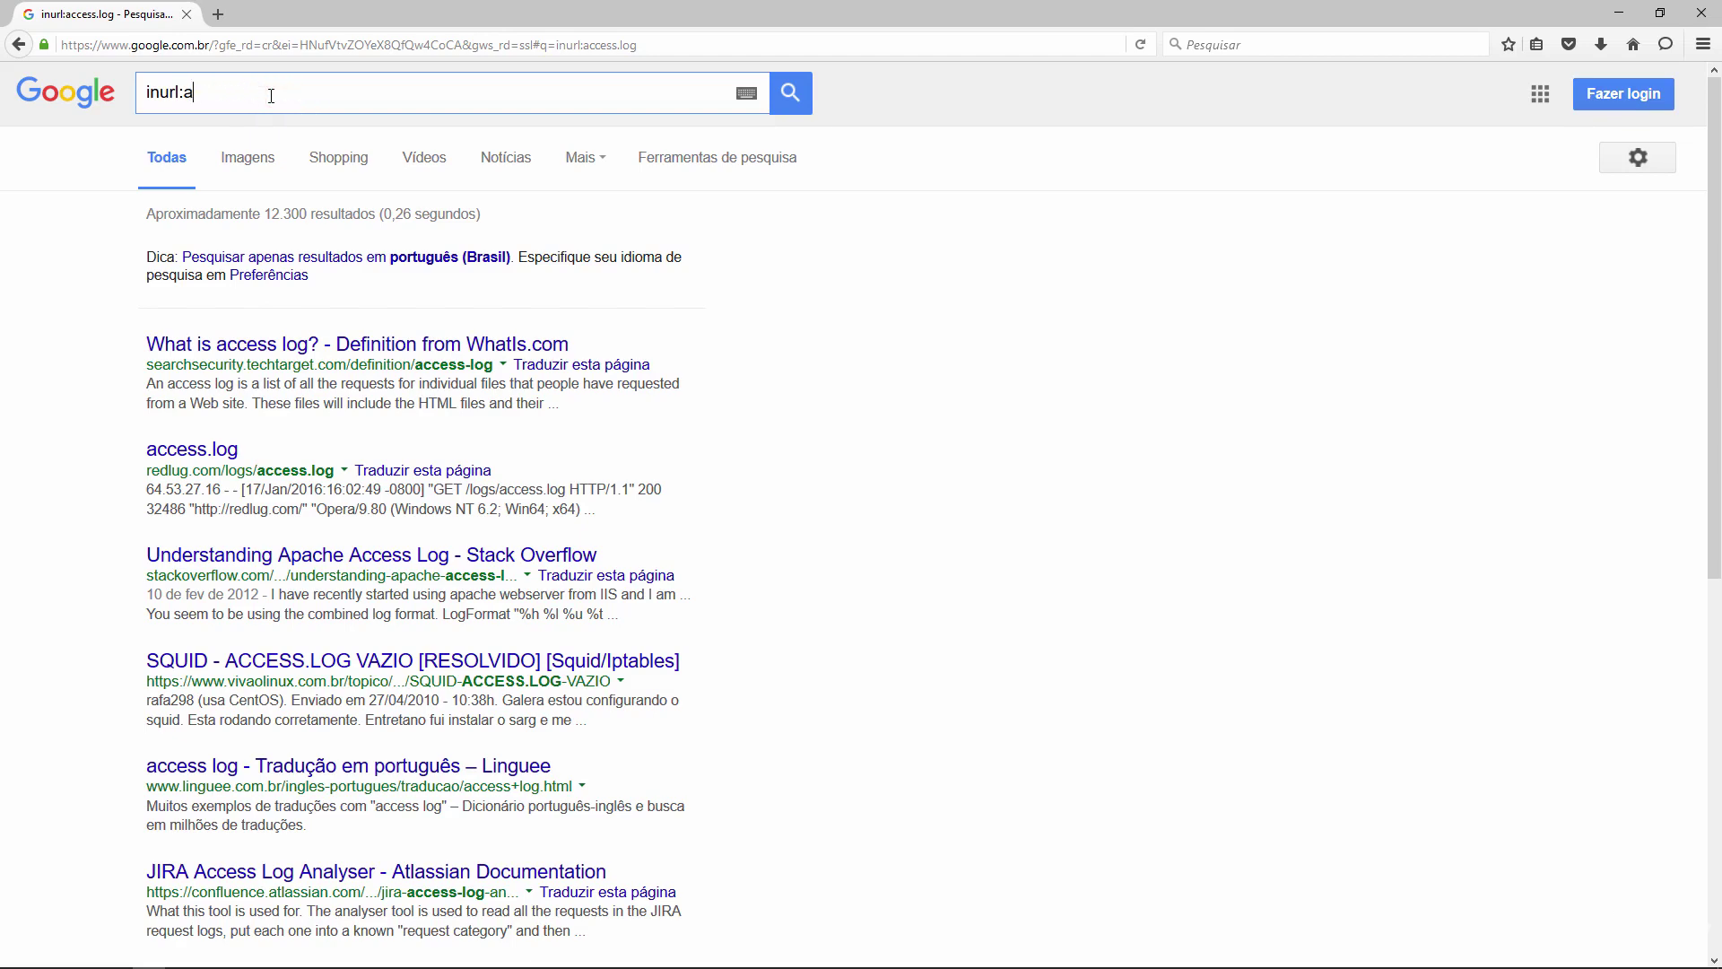
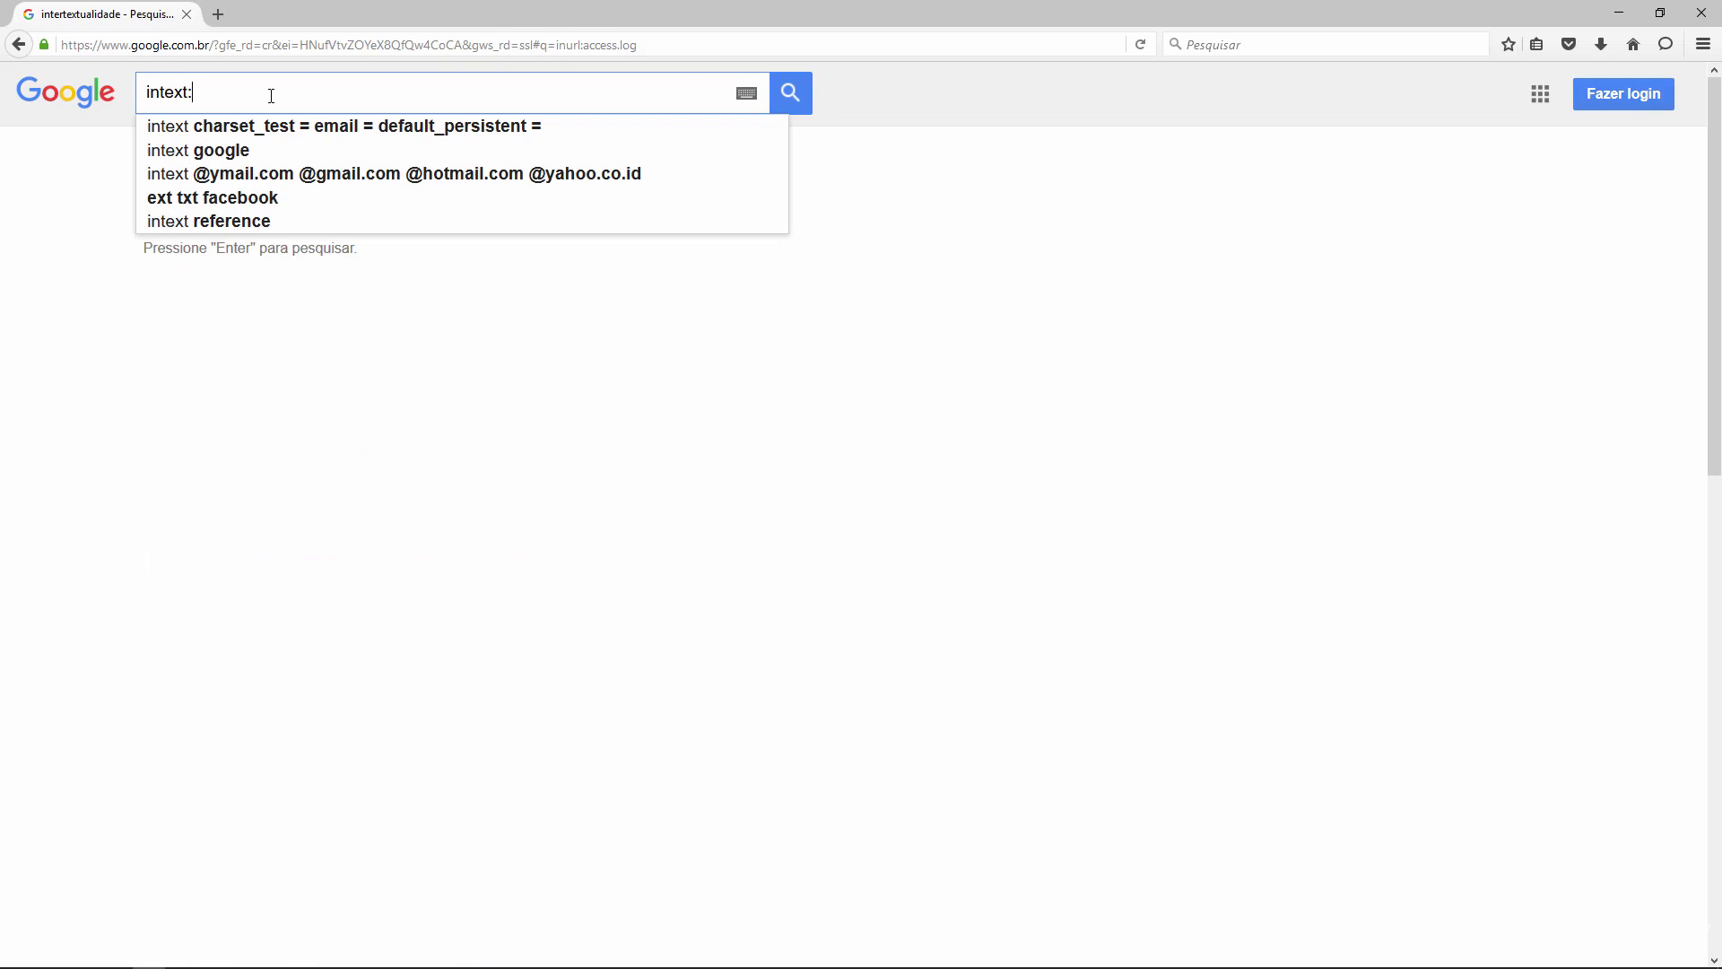
Search intext:politica, then trim the query back to intext
type("politica")
key("Return")
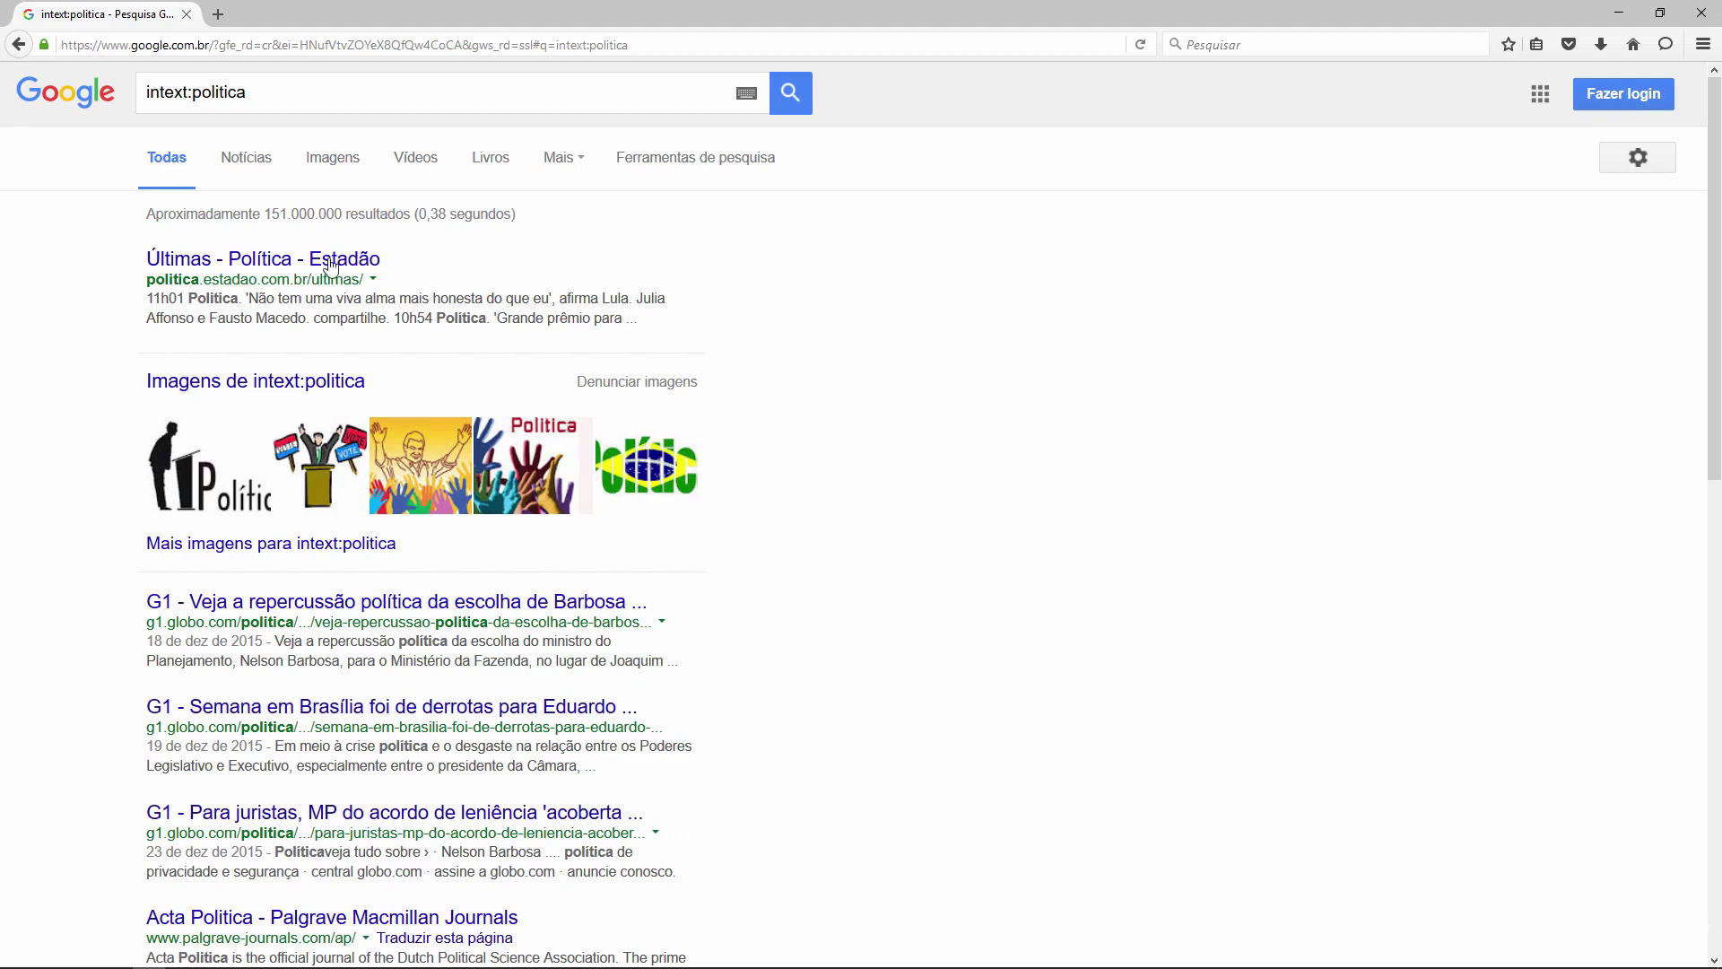
left_click(297, 98)
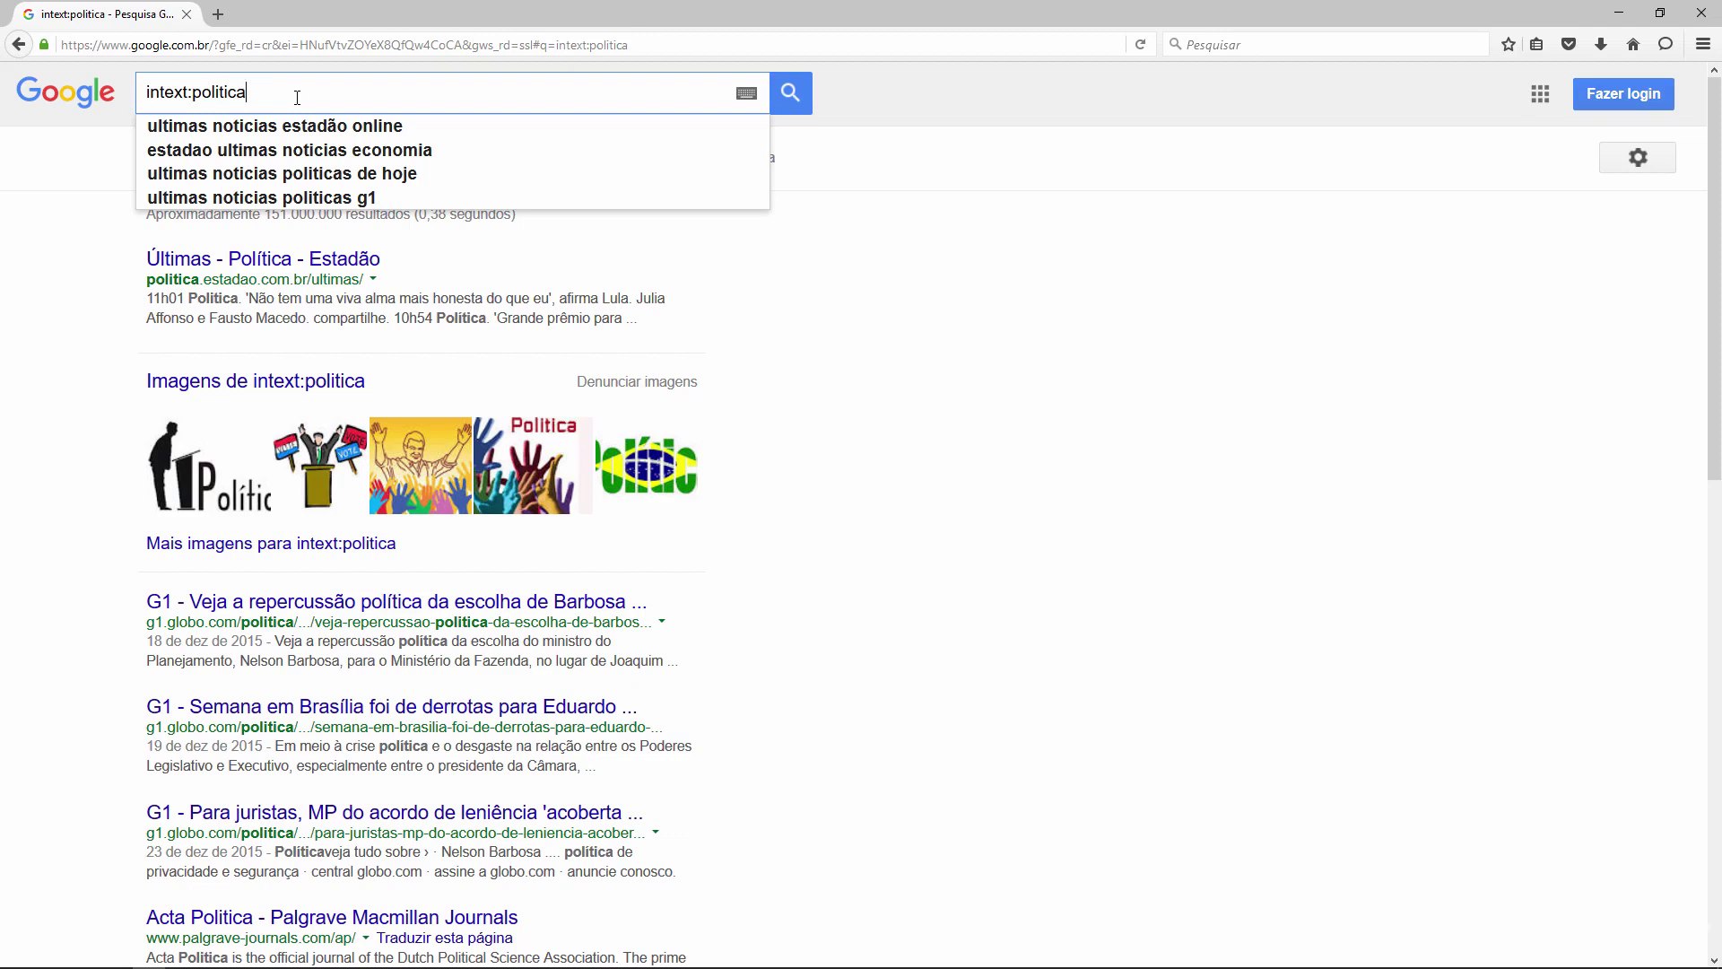
key("BackSpace")
key("BackSpace")
key("BackSpace")
key("BackSpace")
key("BackSpace")
key("BackSpace")
key("BackSpace")
key("BackSpace")
key("BackSpace")
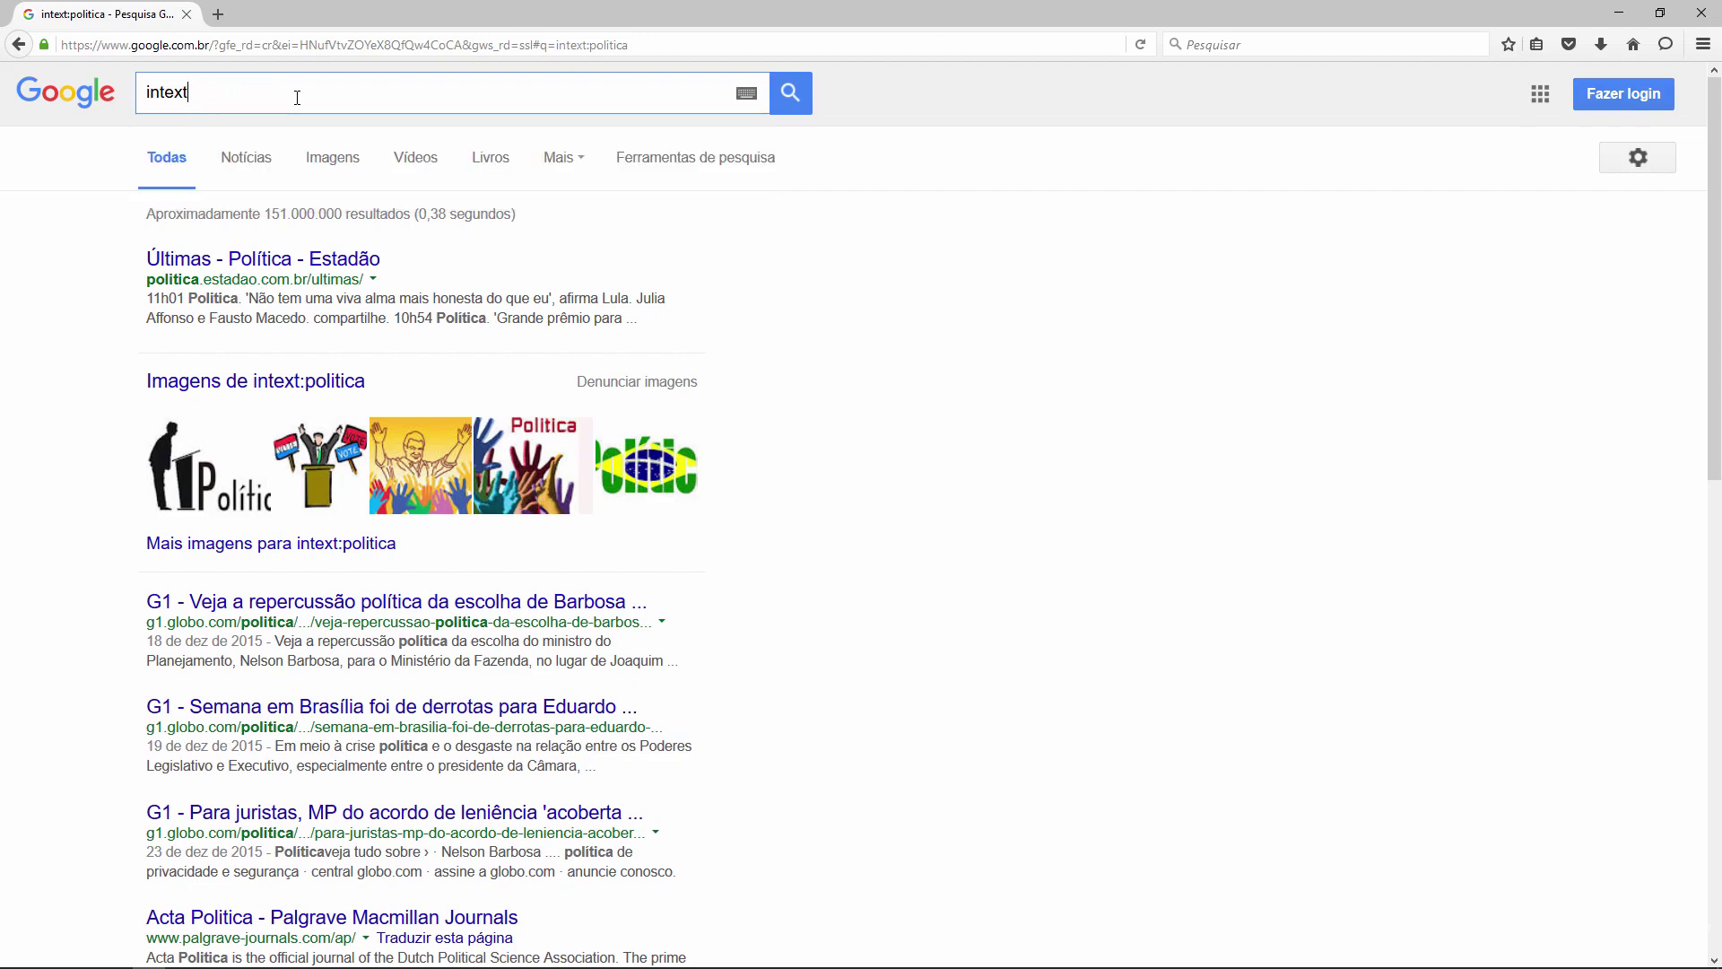
Replace the query with escolas de informatica de belo horizonte and submit it
key("BackSpace")
key("BackSpace")
key("BackSpace")
key("BackSpace")
key("BackSpace")
key("BackSpace")
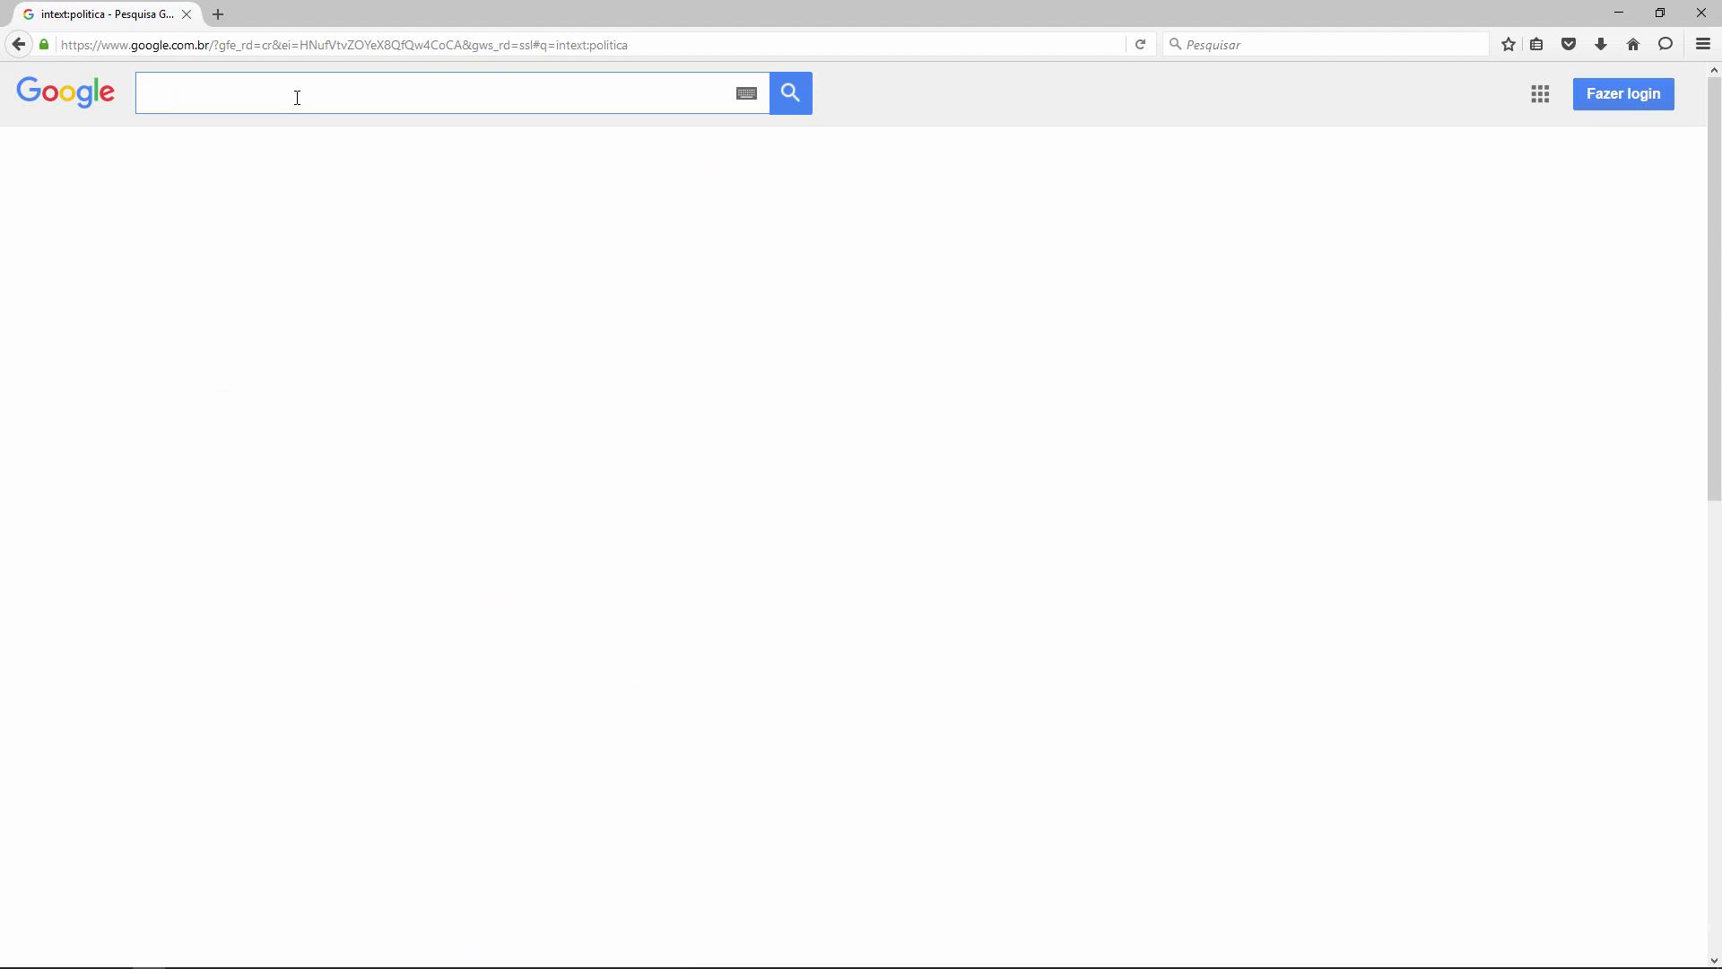
type("escol")
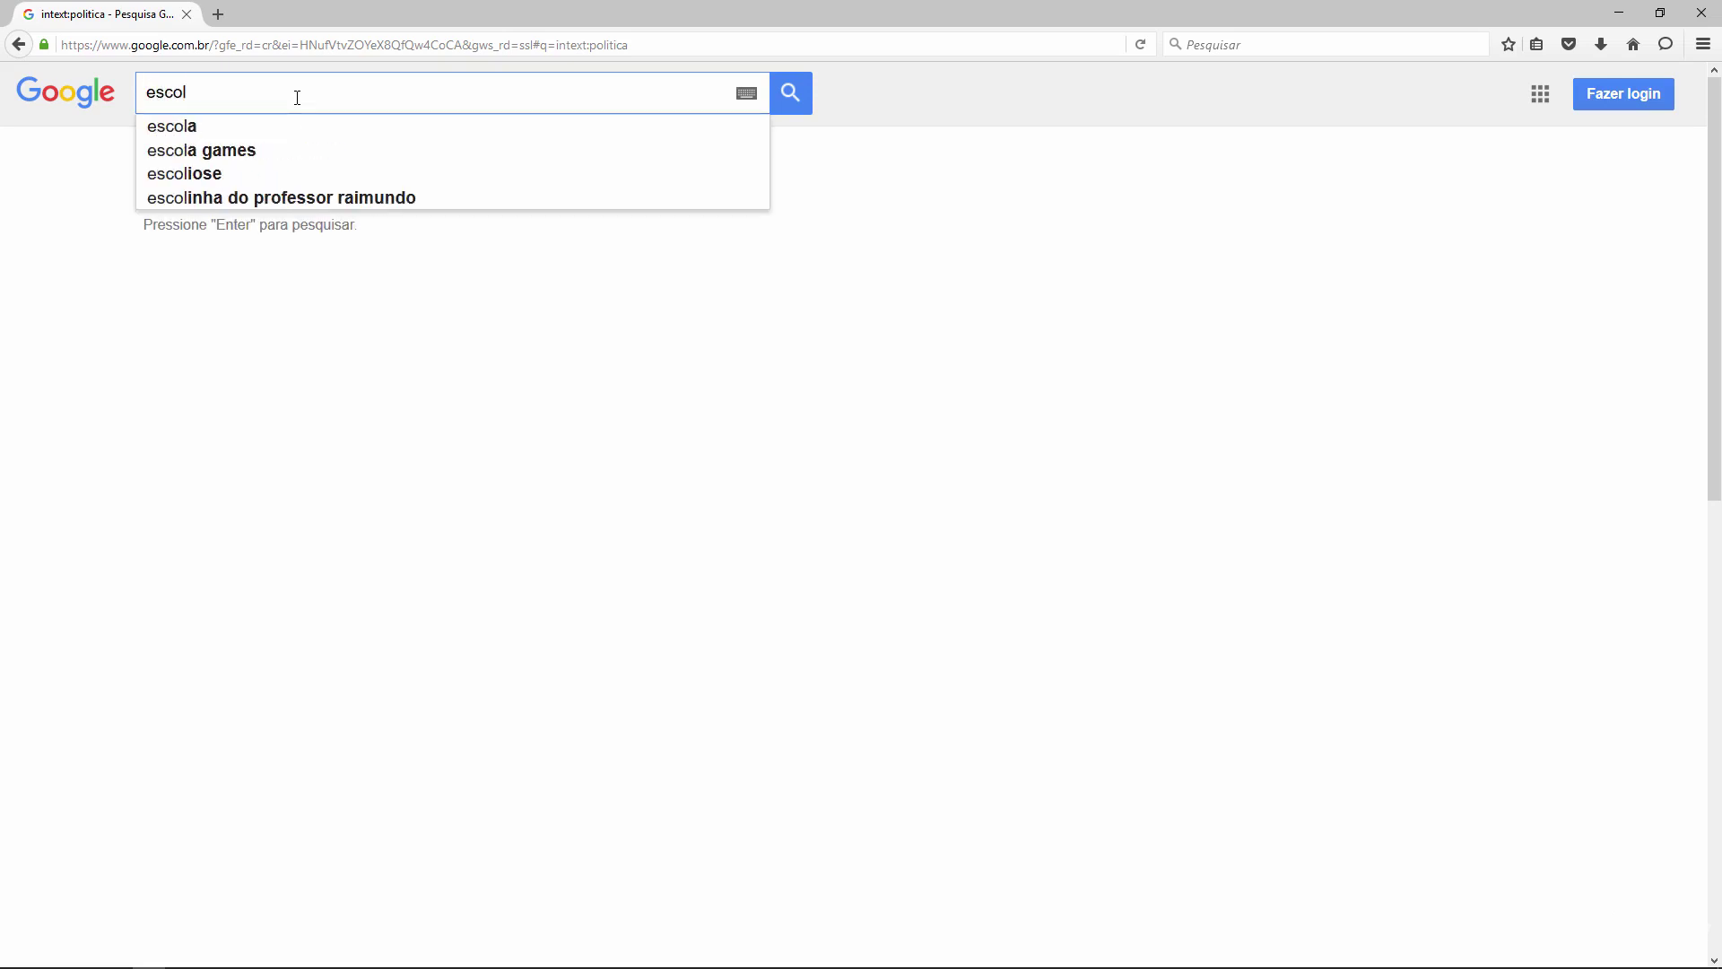
type("as de inf")
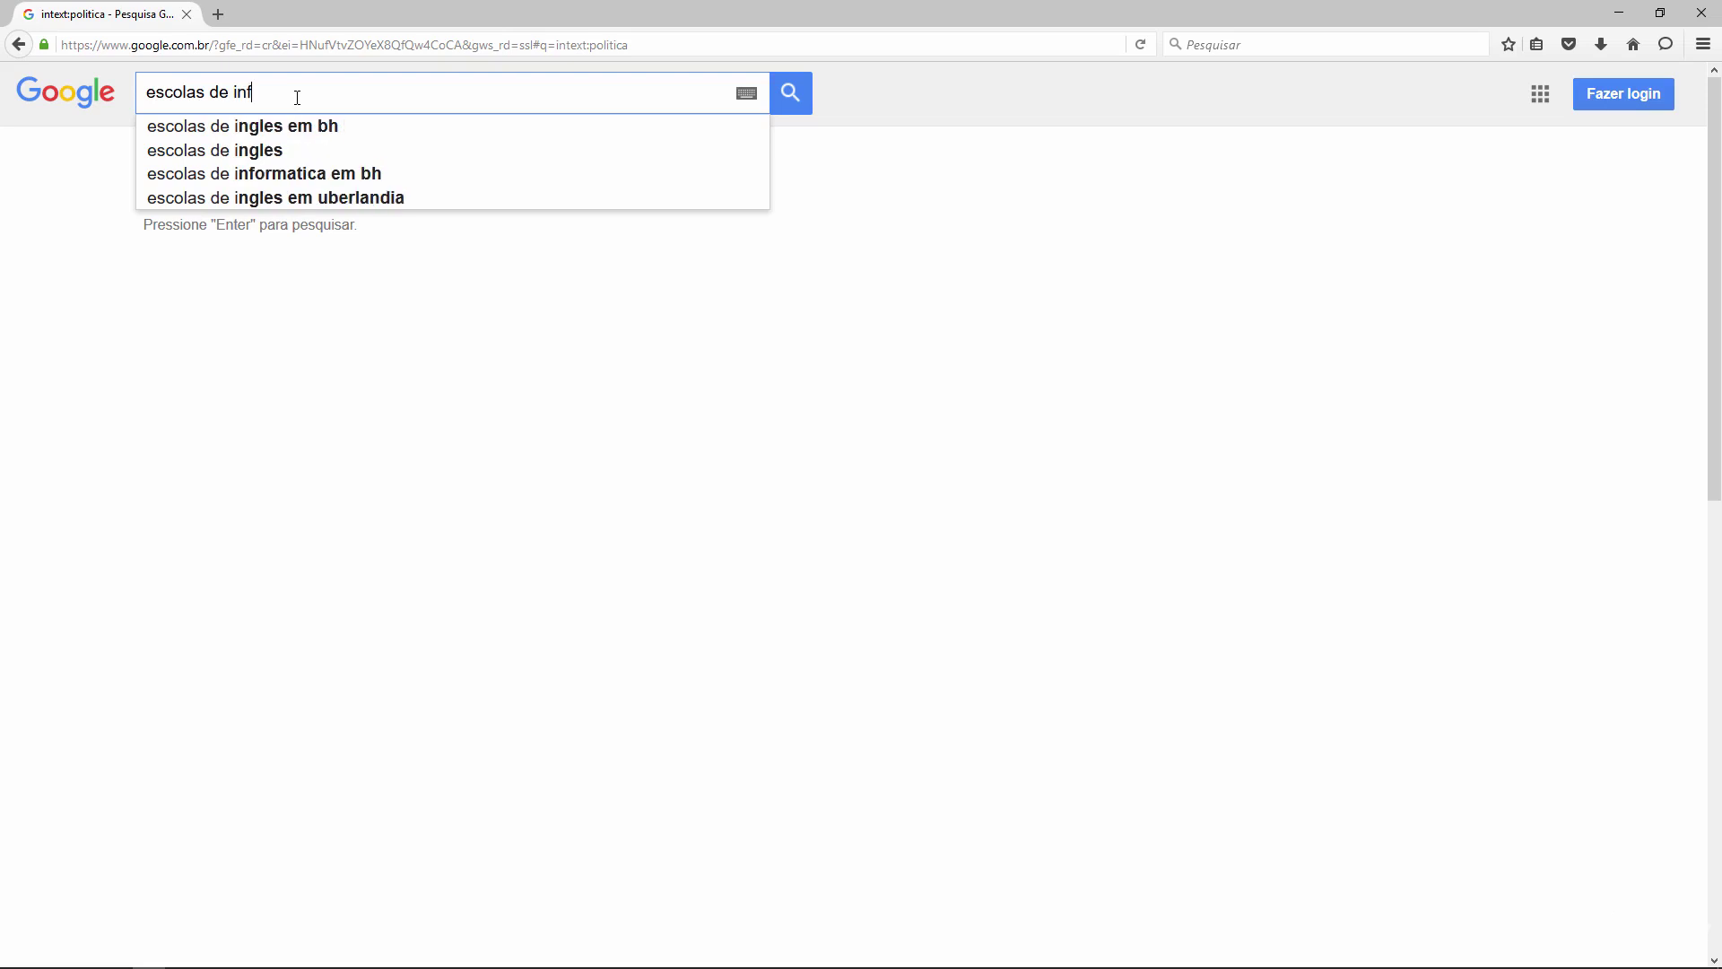
type("ormatica d")
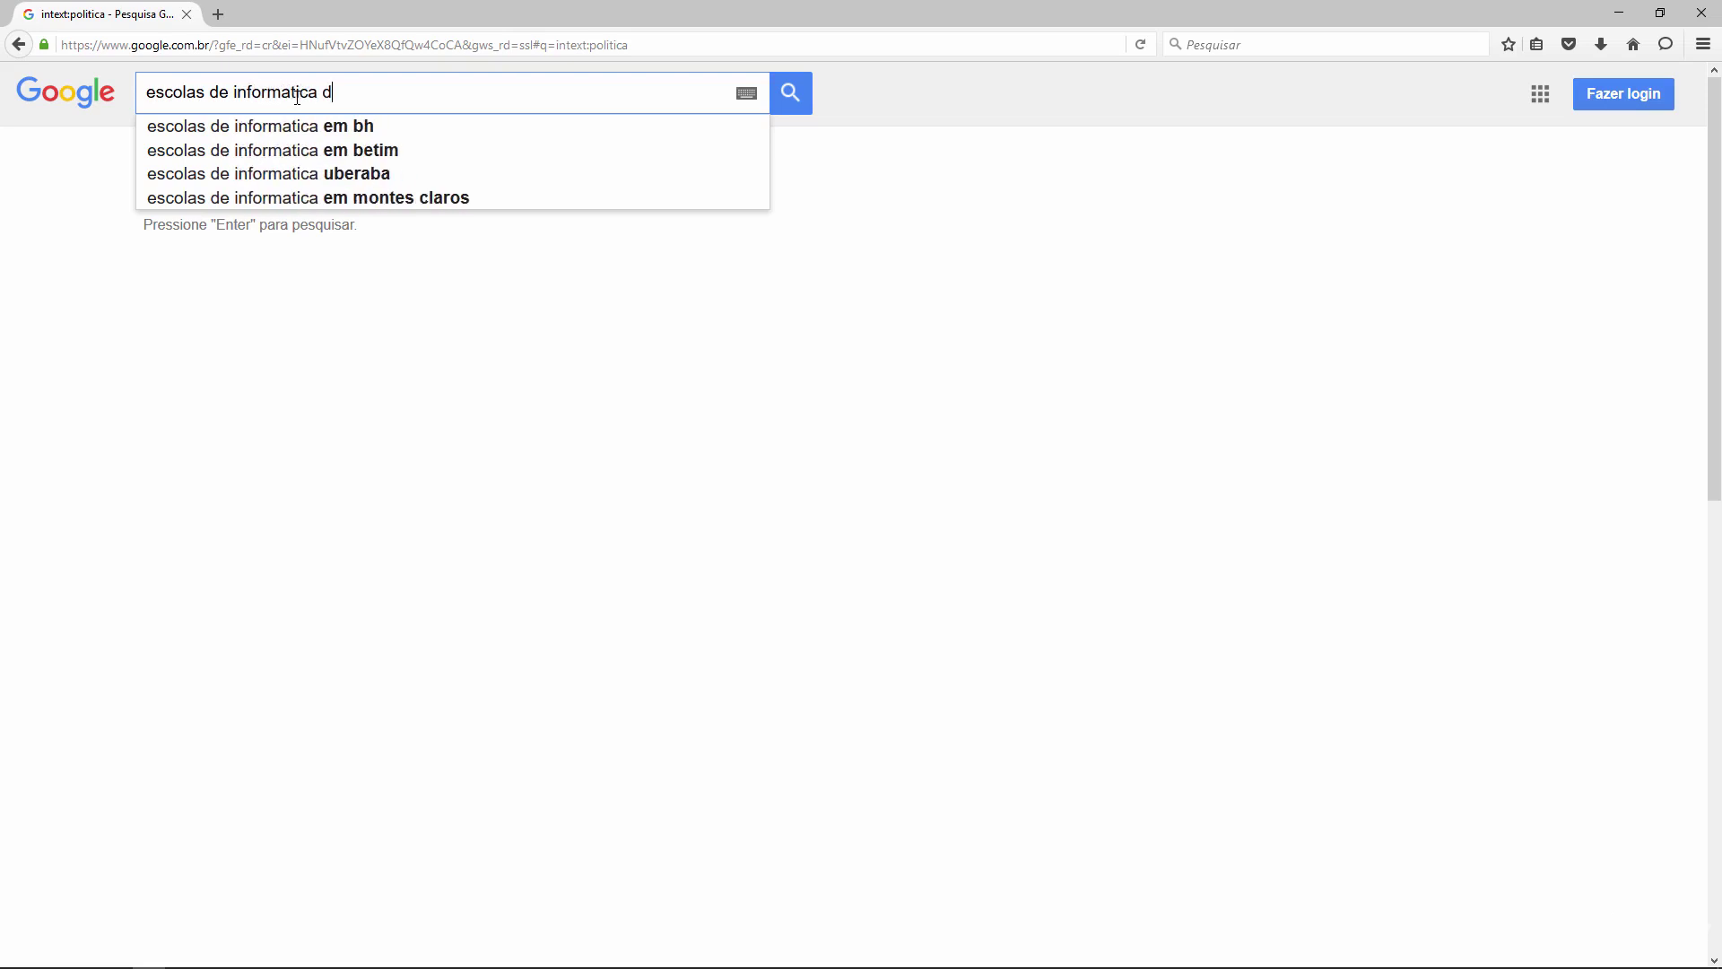
type("e")
type(" bel")
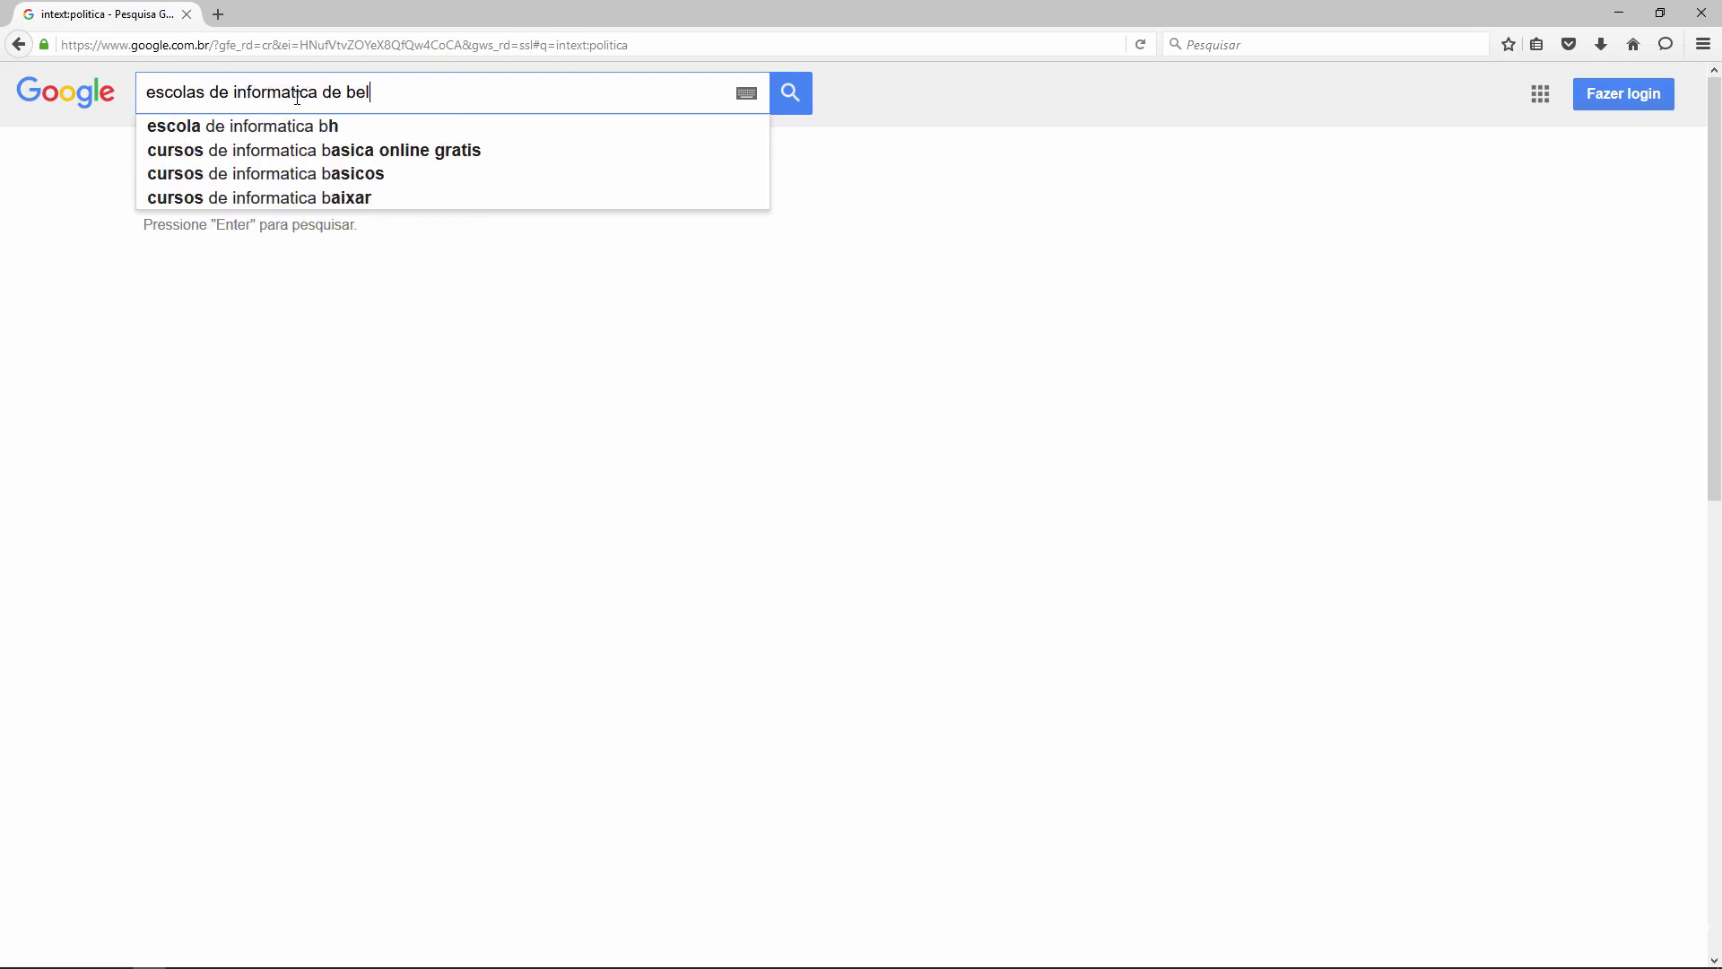
type("o horizonte")
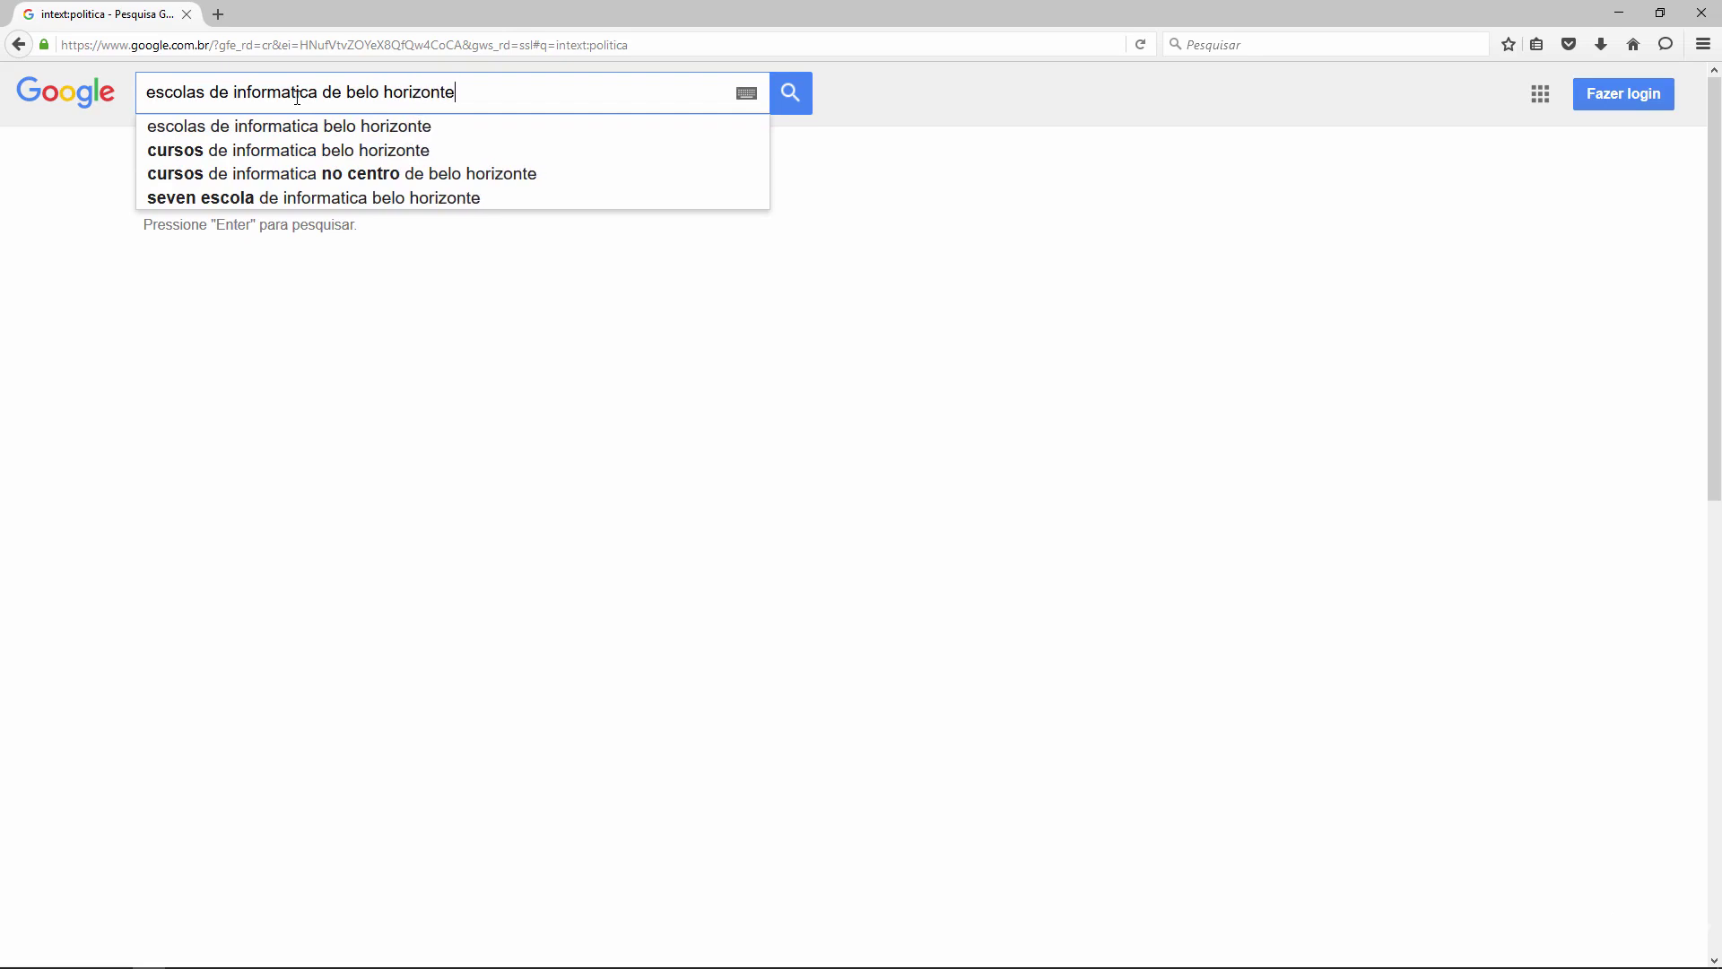
key("Return")
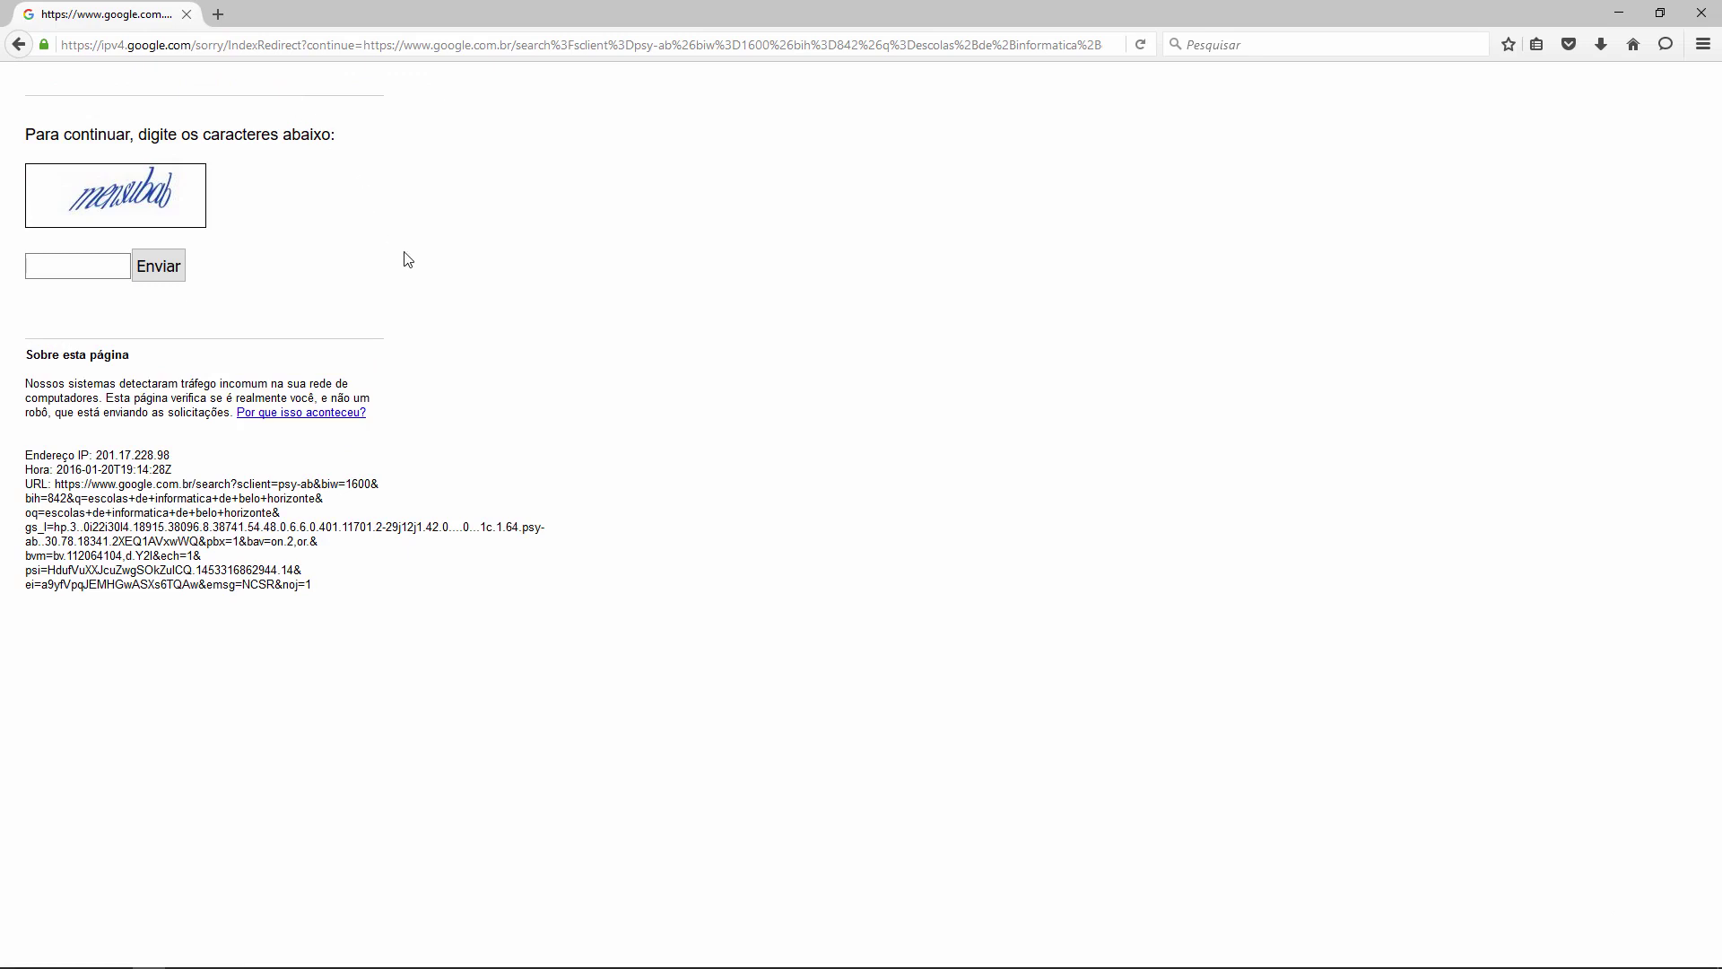
Enter the robot-check characters and submit them to reach the results
type("mensubab")
left_click(162, 267)
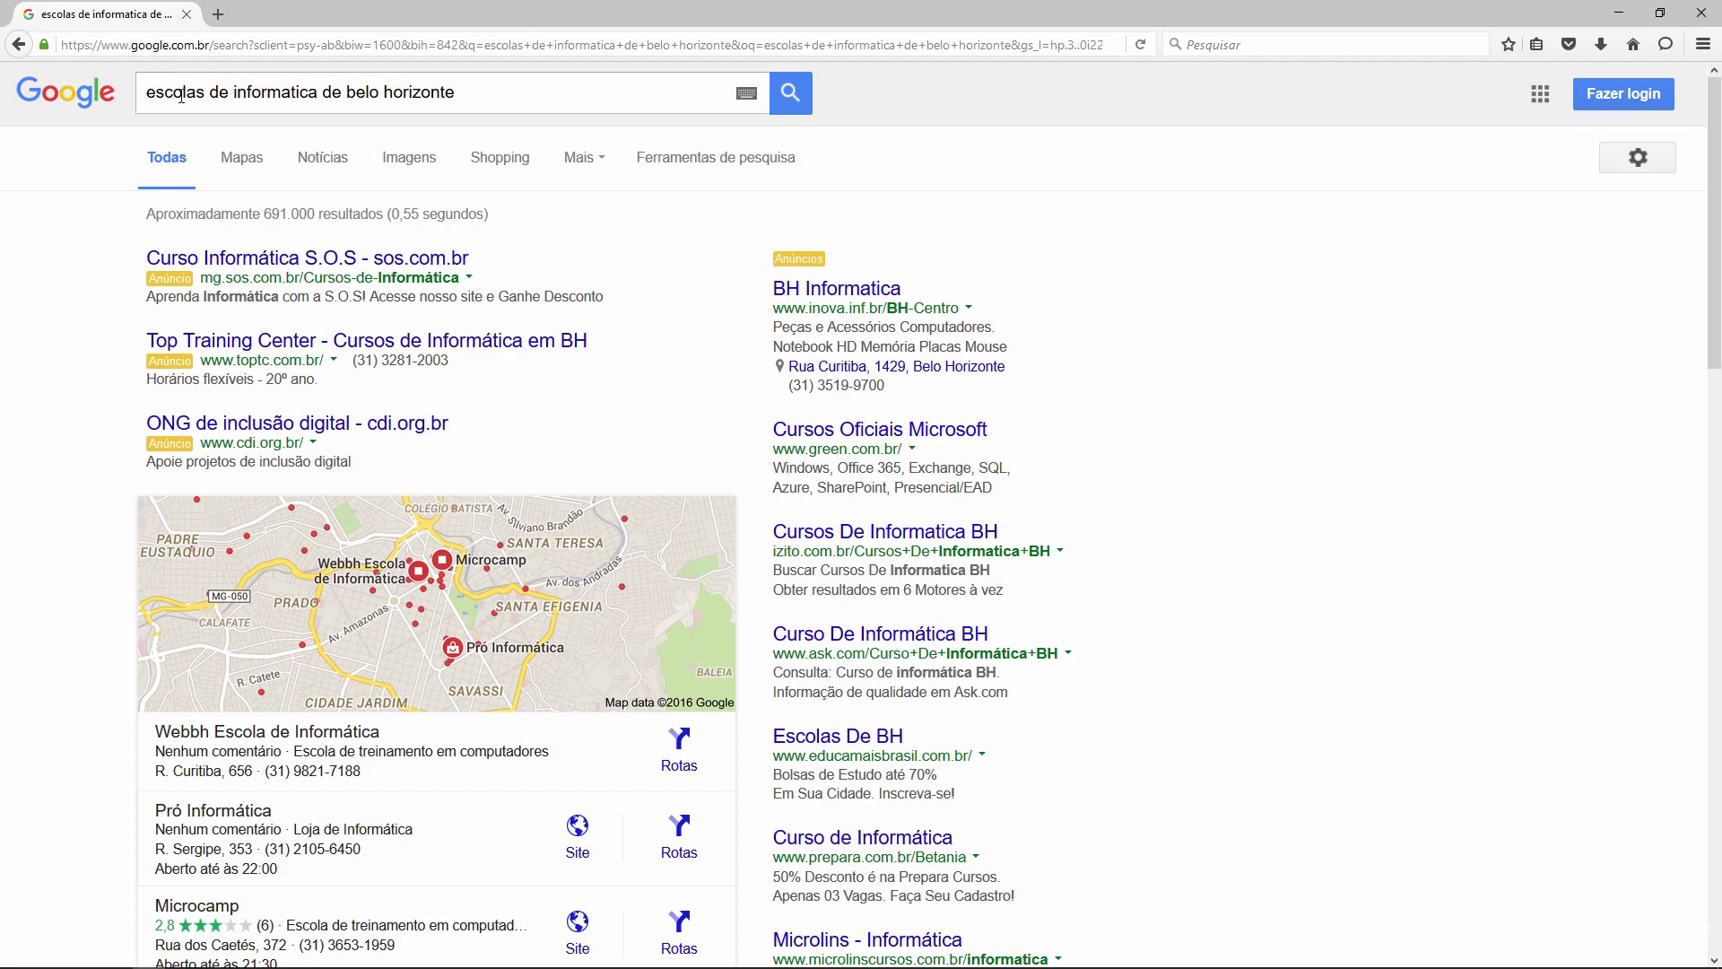
Review the results, then change escolas to singular escola in the query
scroll(1259, 425, "down", 5)
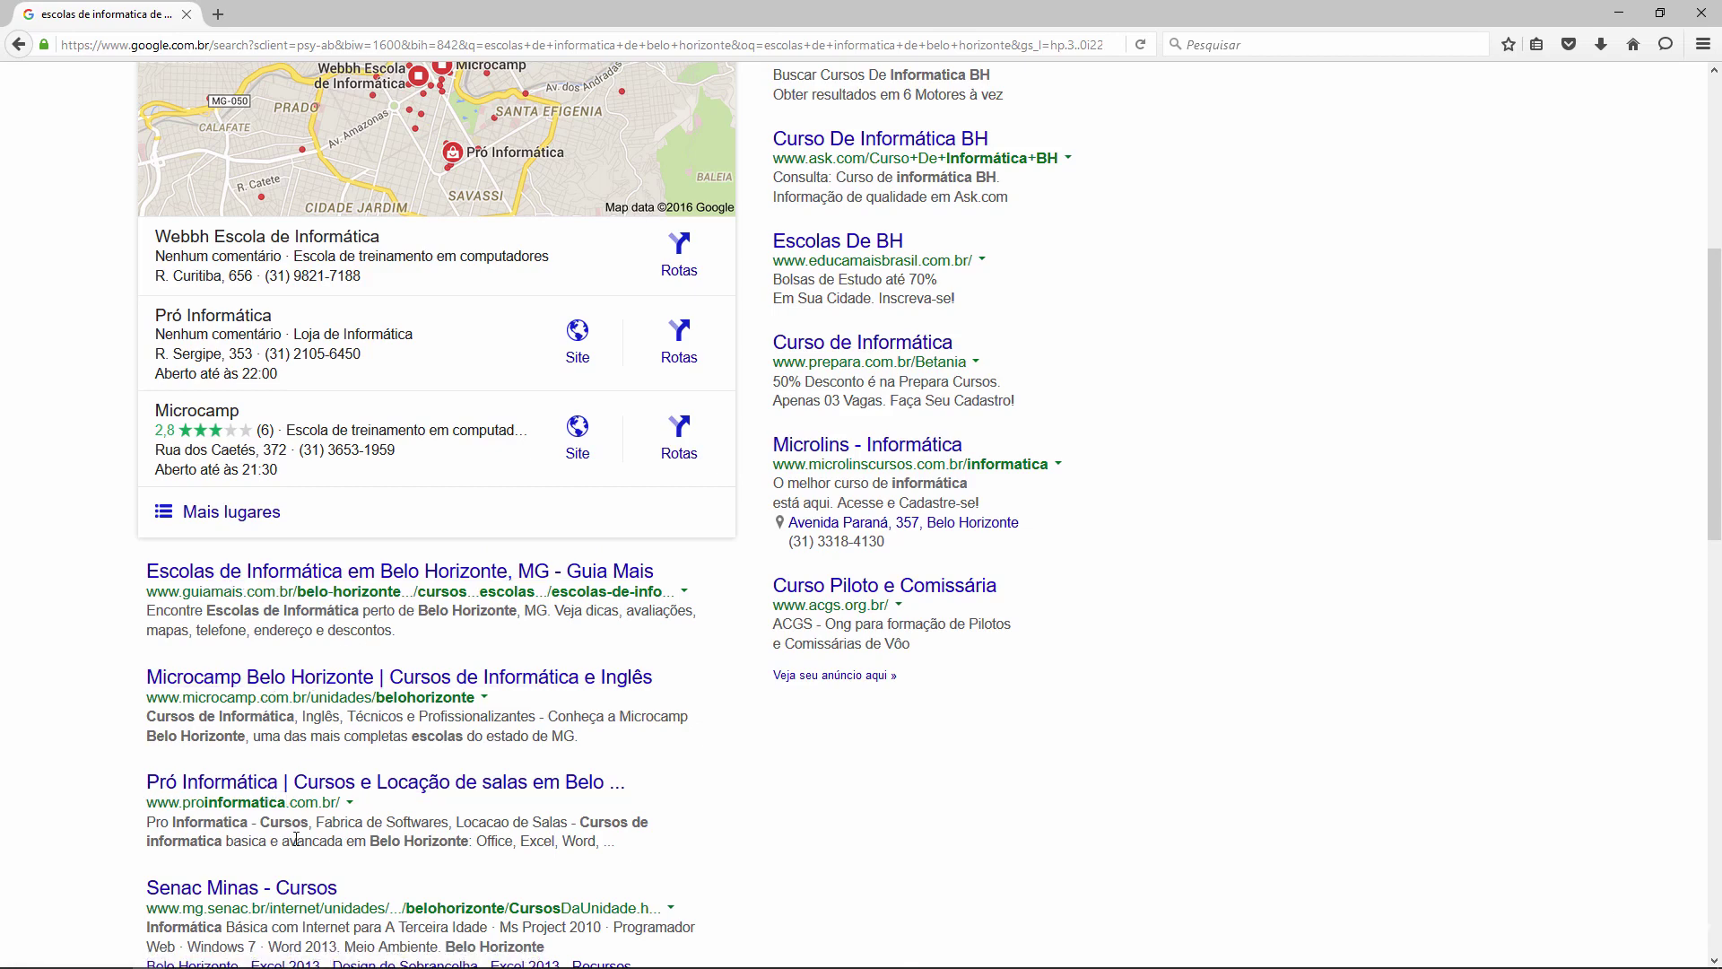
scroll(343, 910, "down", 5)
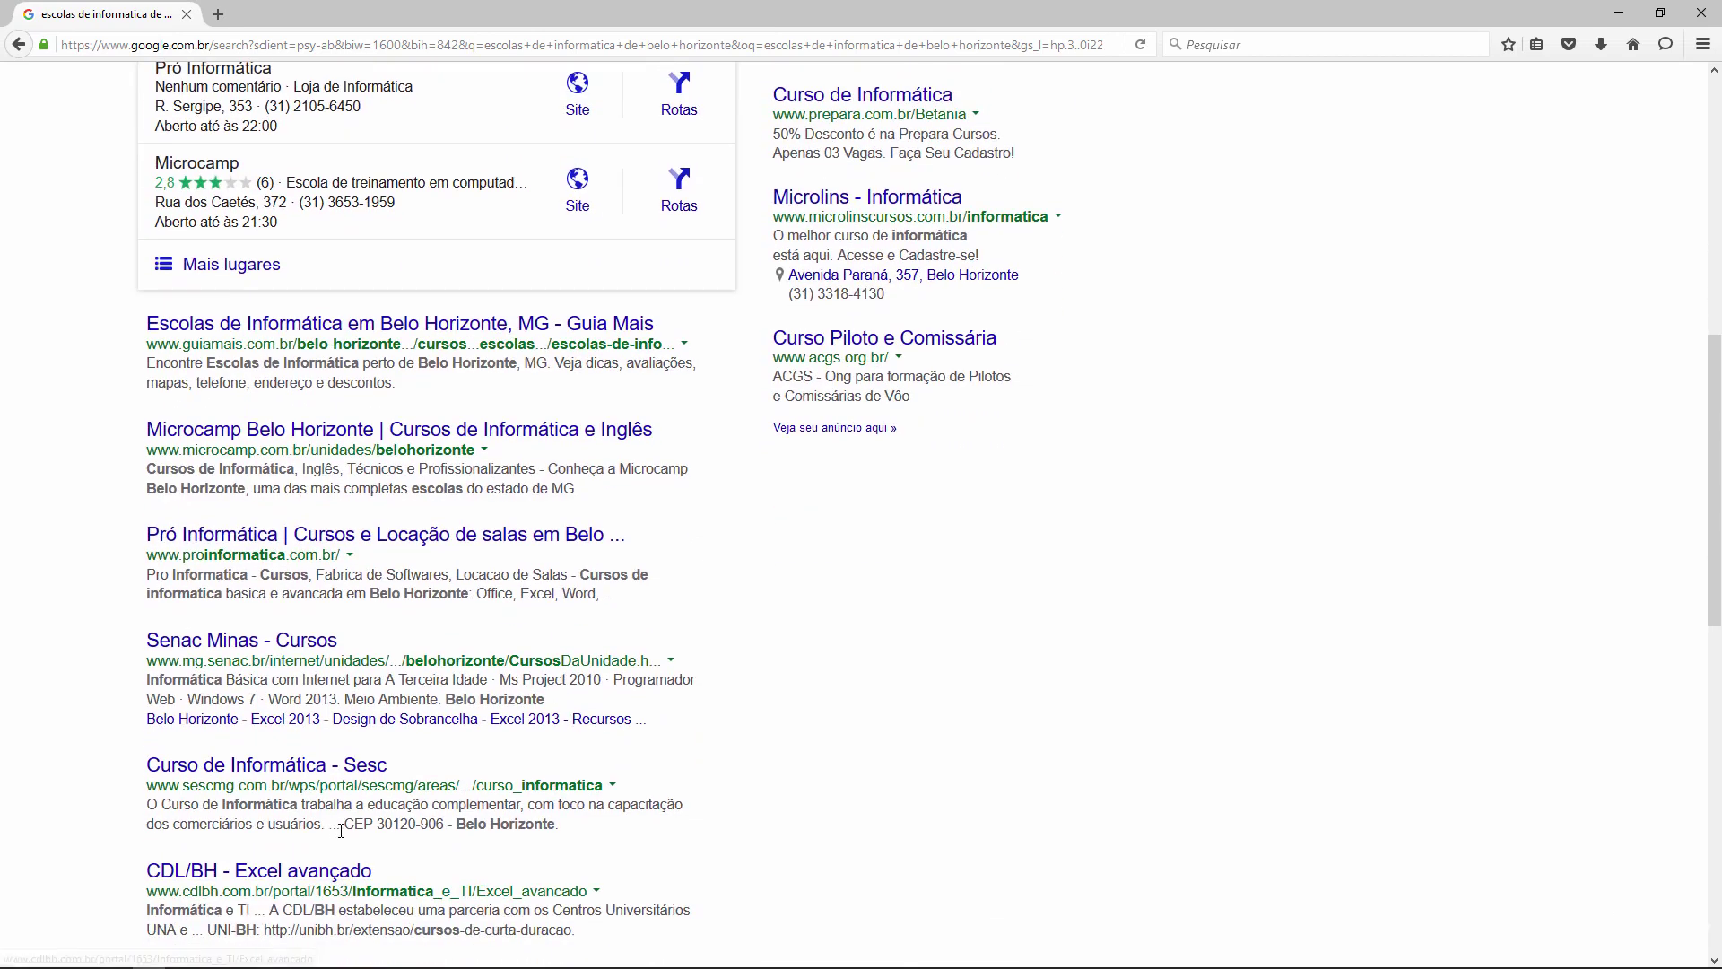
scroll(400, 742, "up", 15)
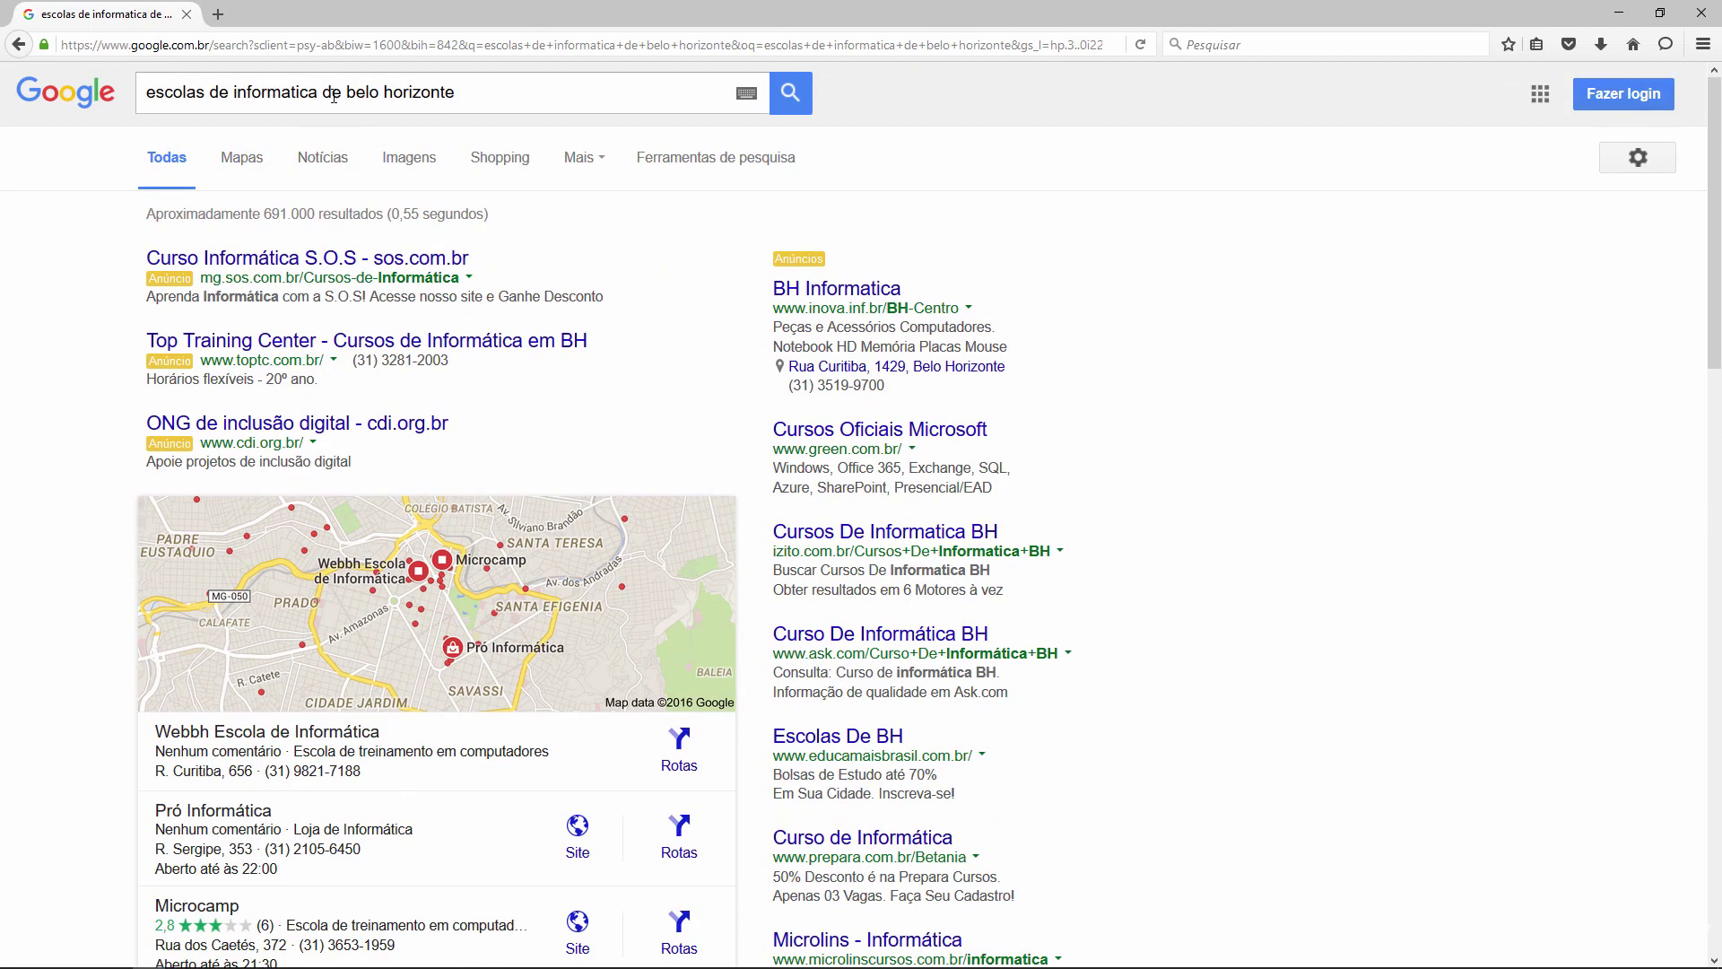
left_click(461, 89)
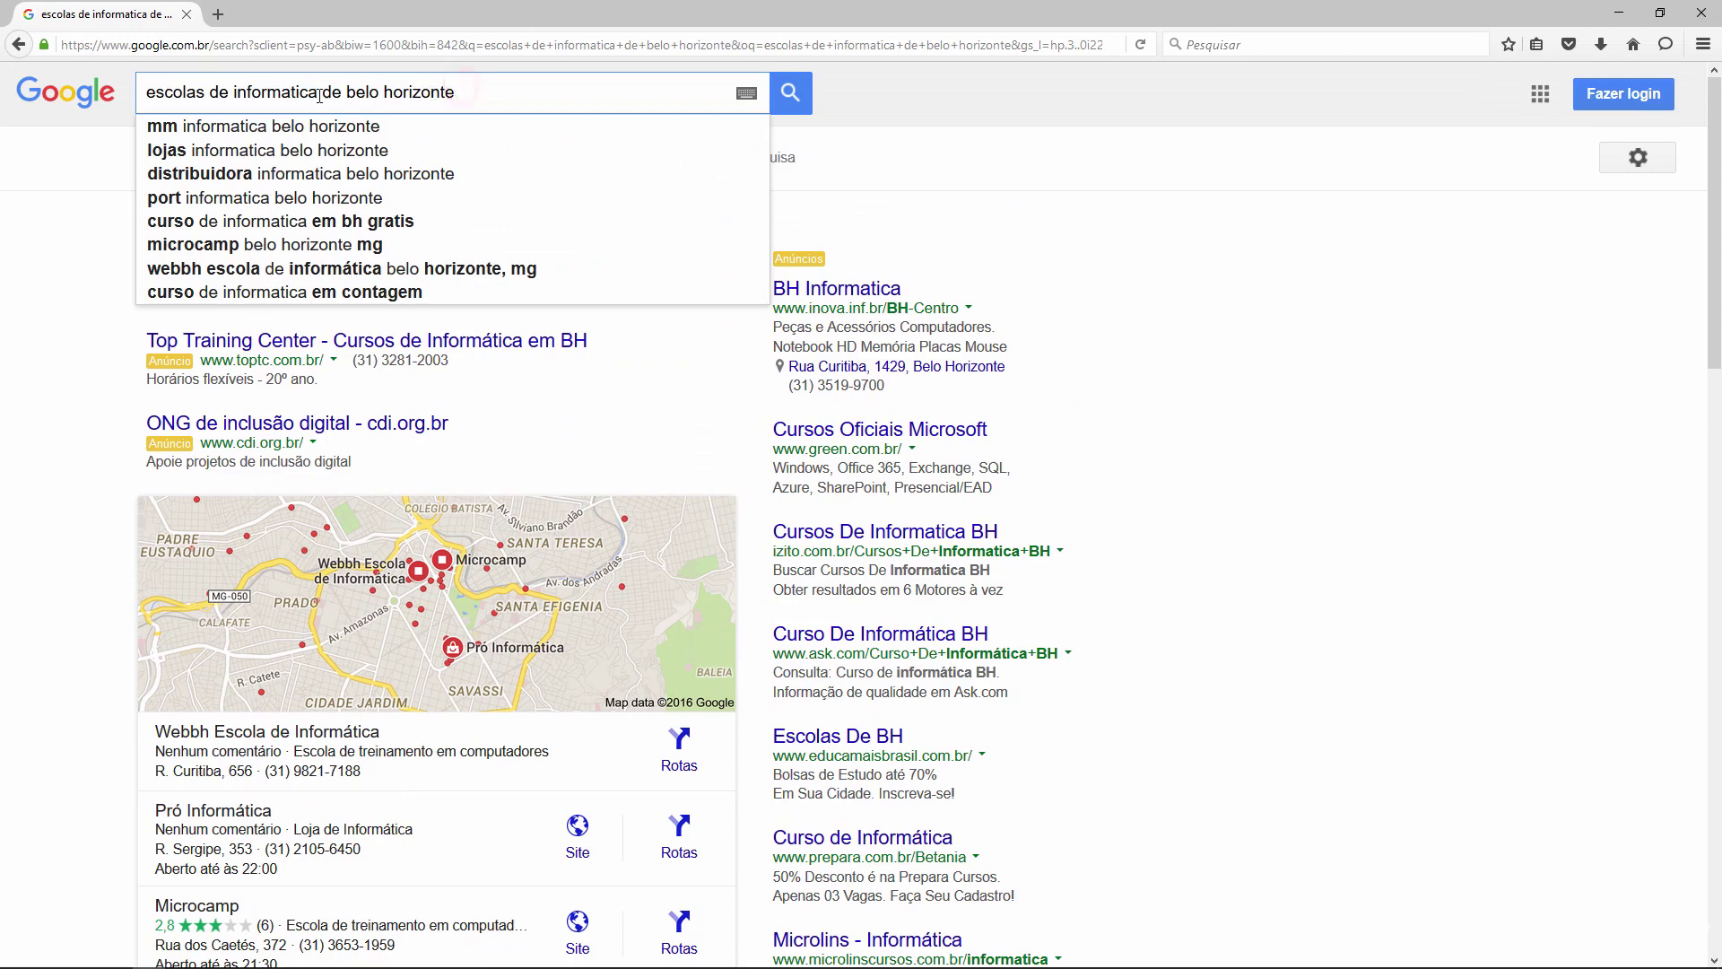
left_click(213, 94)
key("BackSpace")
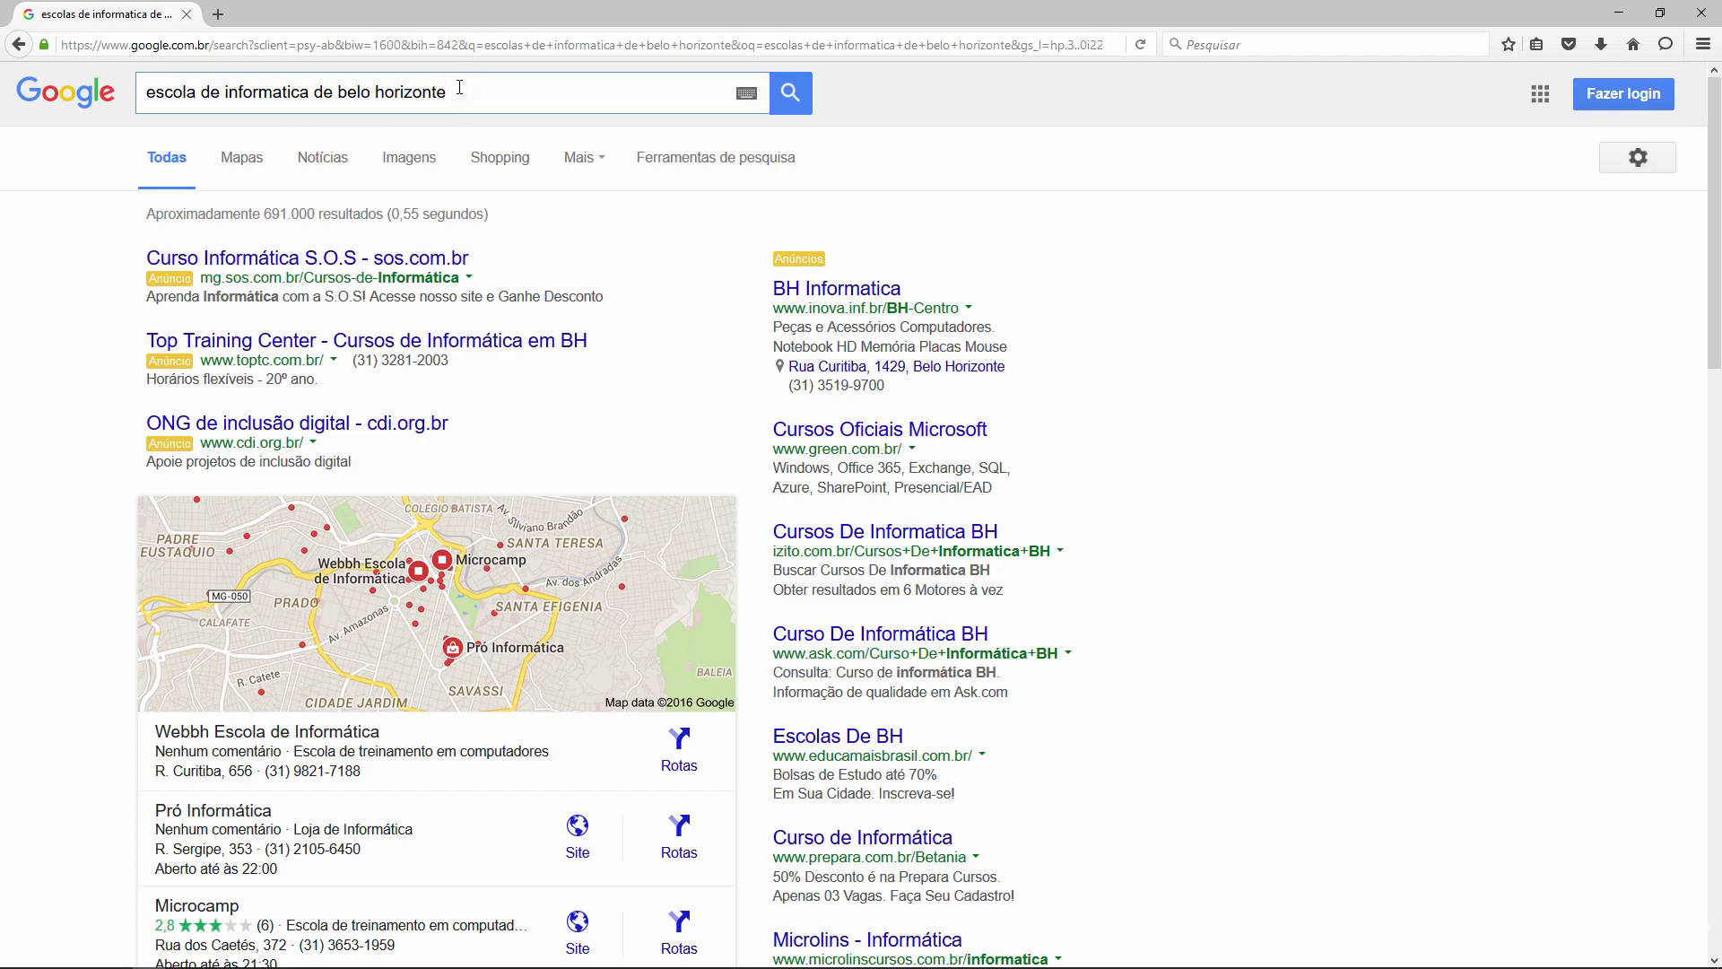
Wrap the query in quotes as "escola de informatica de belo horizonte" and select it all
left_click(461, 89)
type("\"")
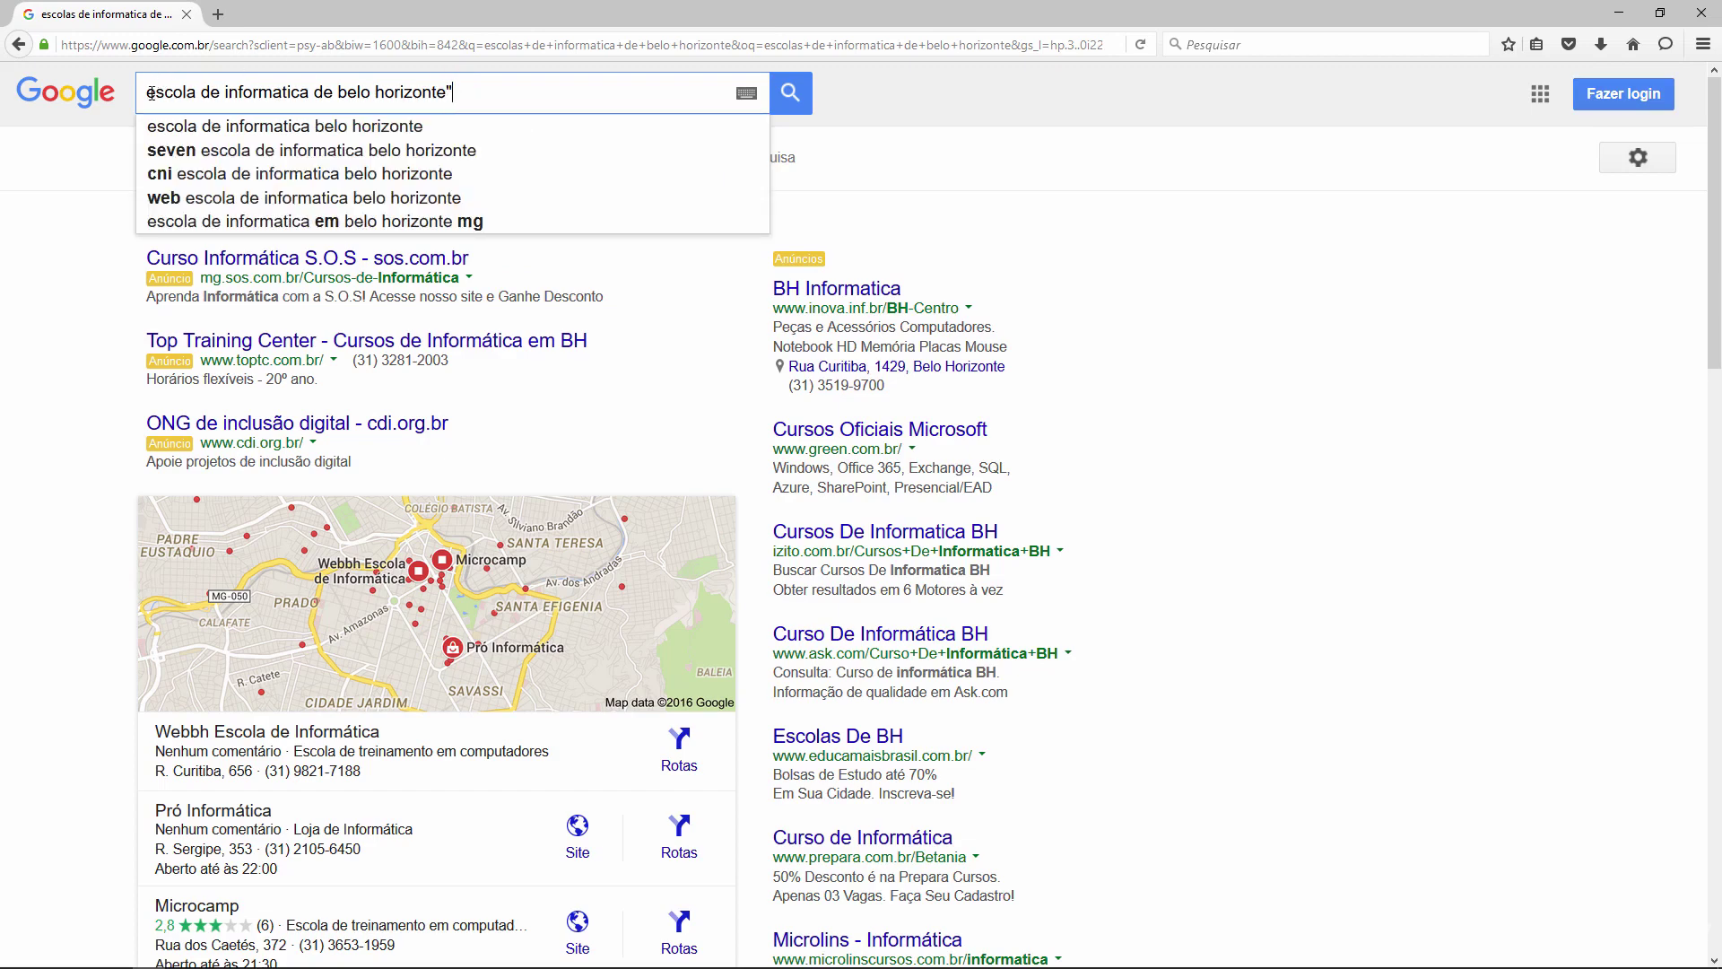
left_click(150, 92)
type("\"")
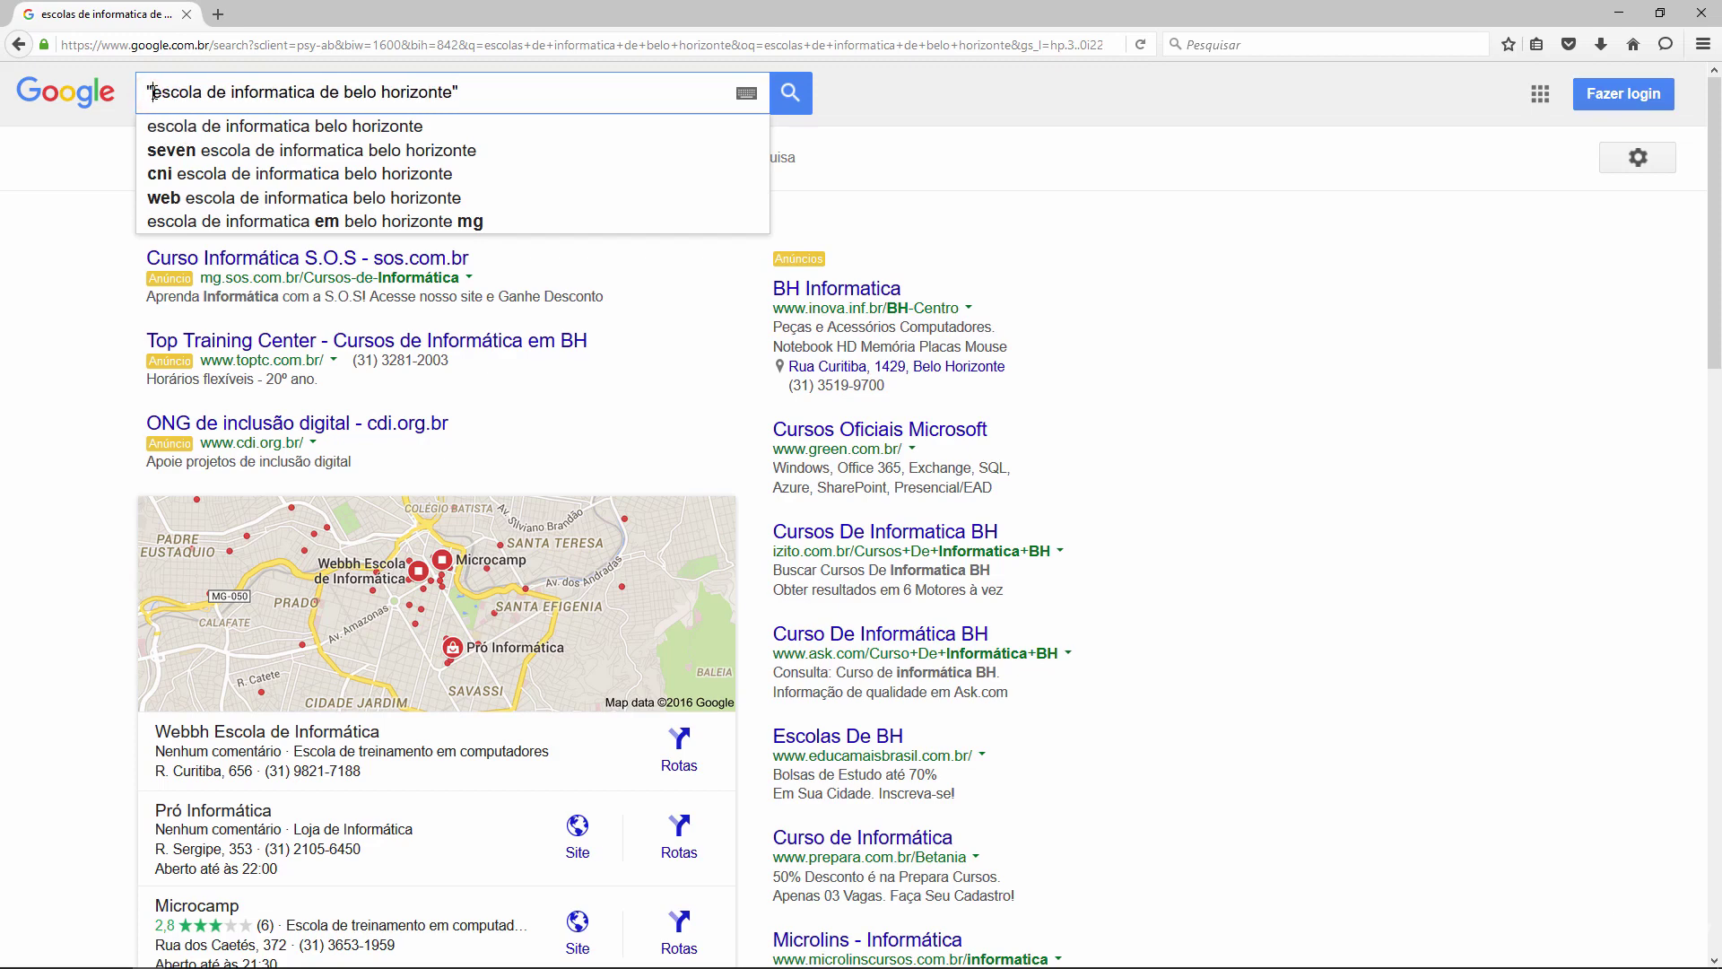
left_click(469, 97)
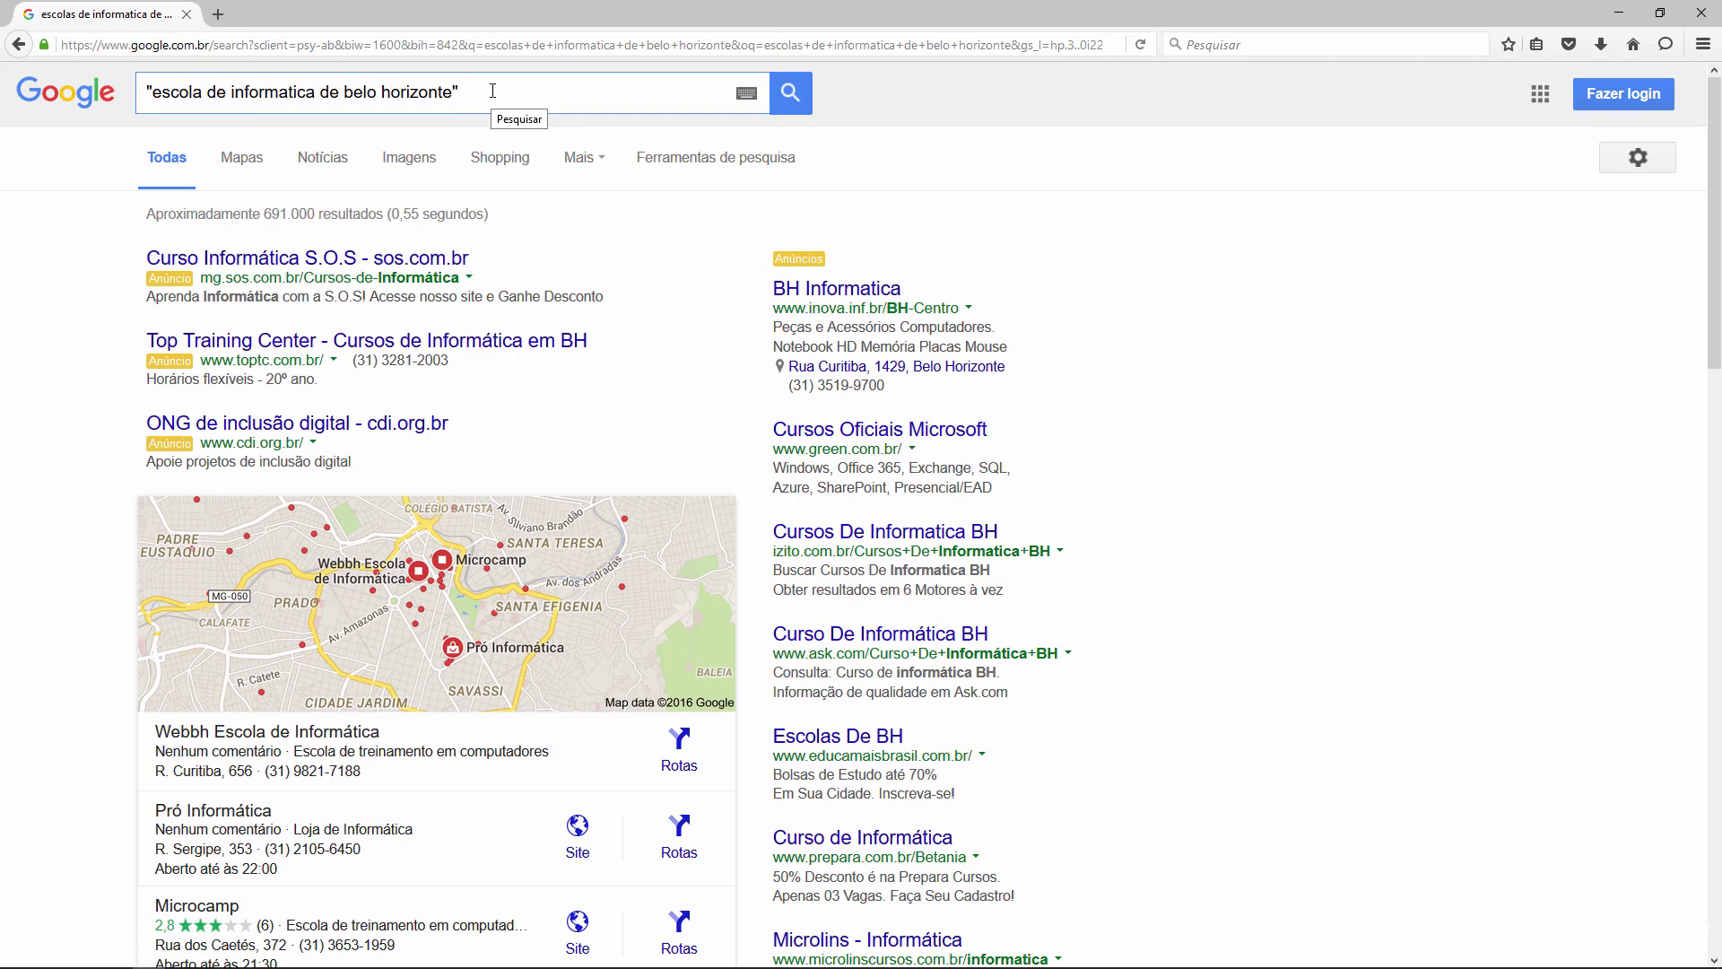
left_click_drag(466, 92, 142, 90)
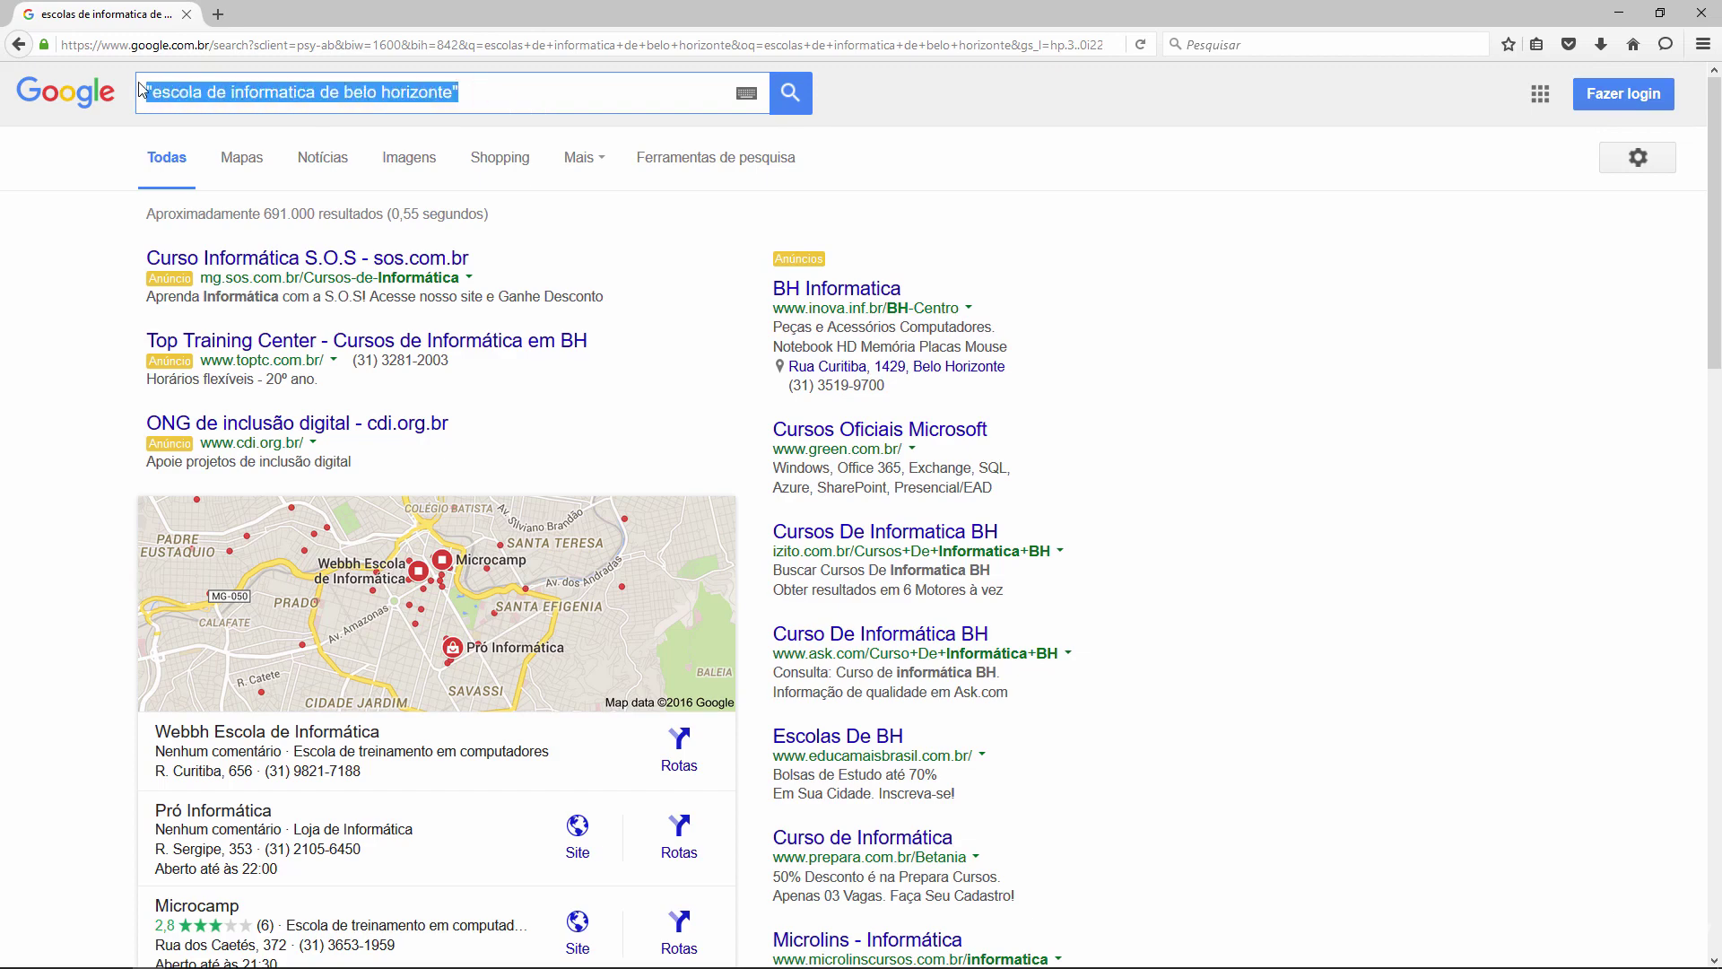
Search for the author's full name, then select the query text
type("marcos fla")
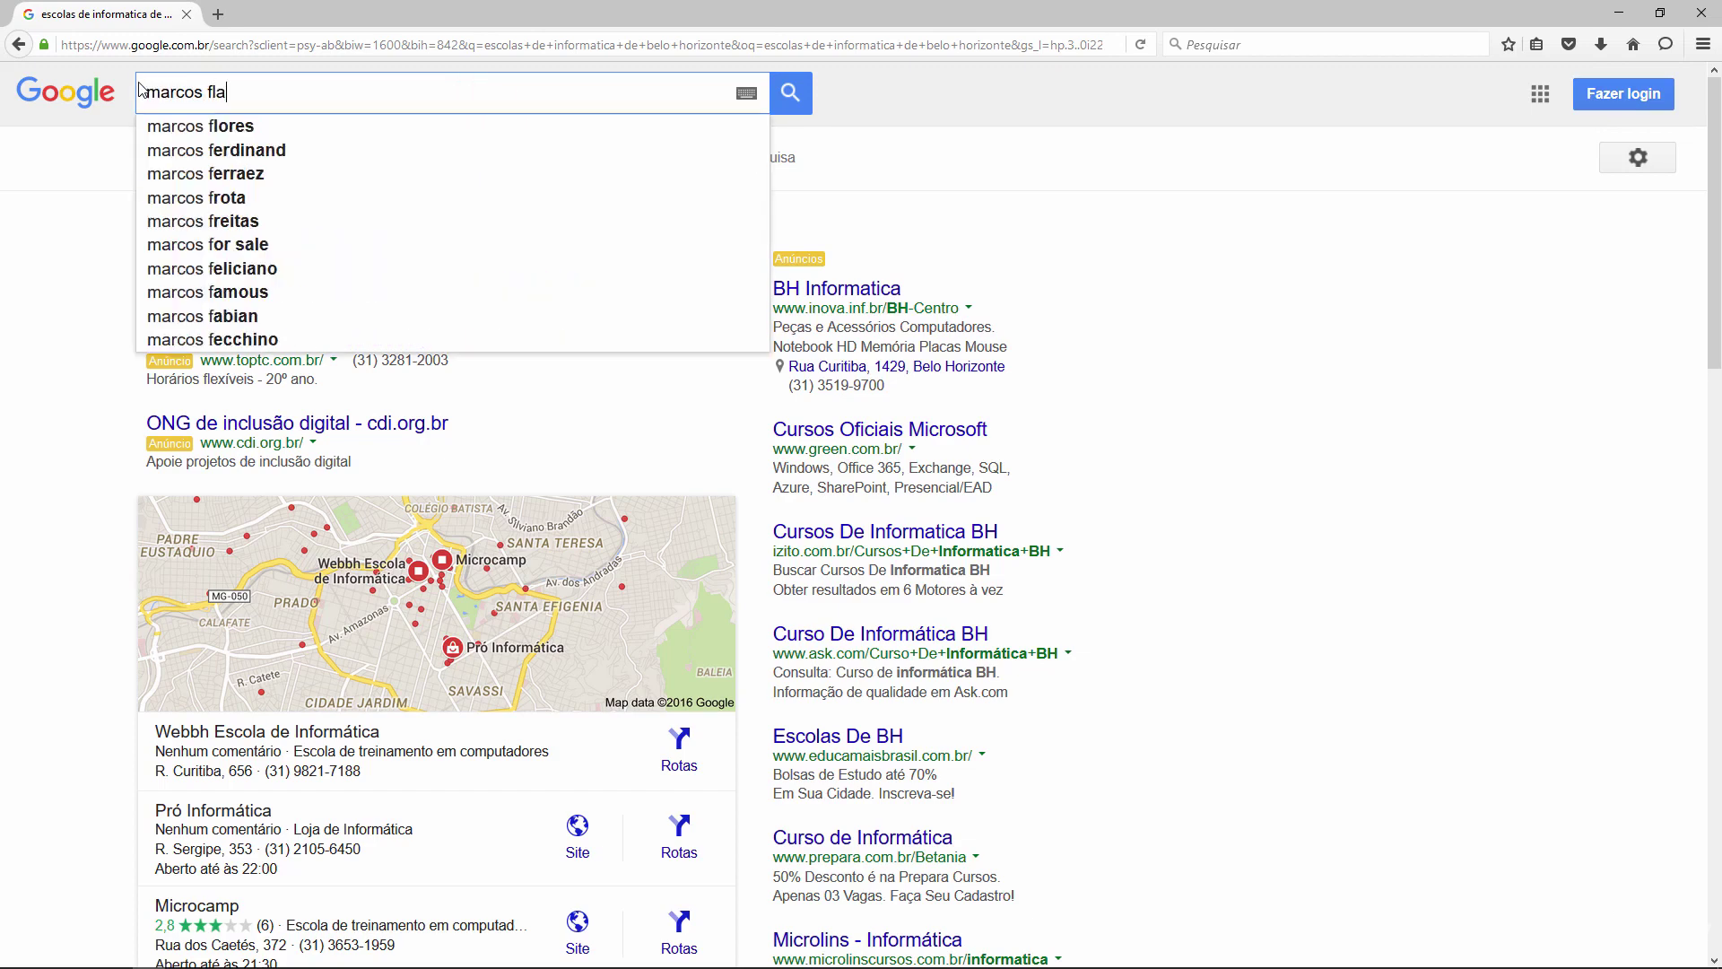
type("vio araujo assu")
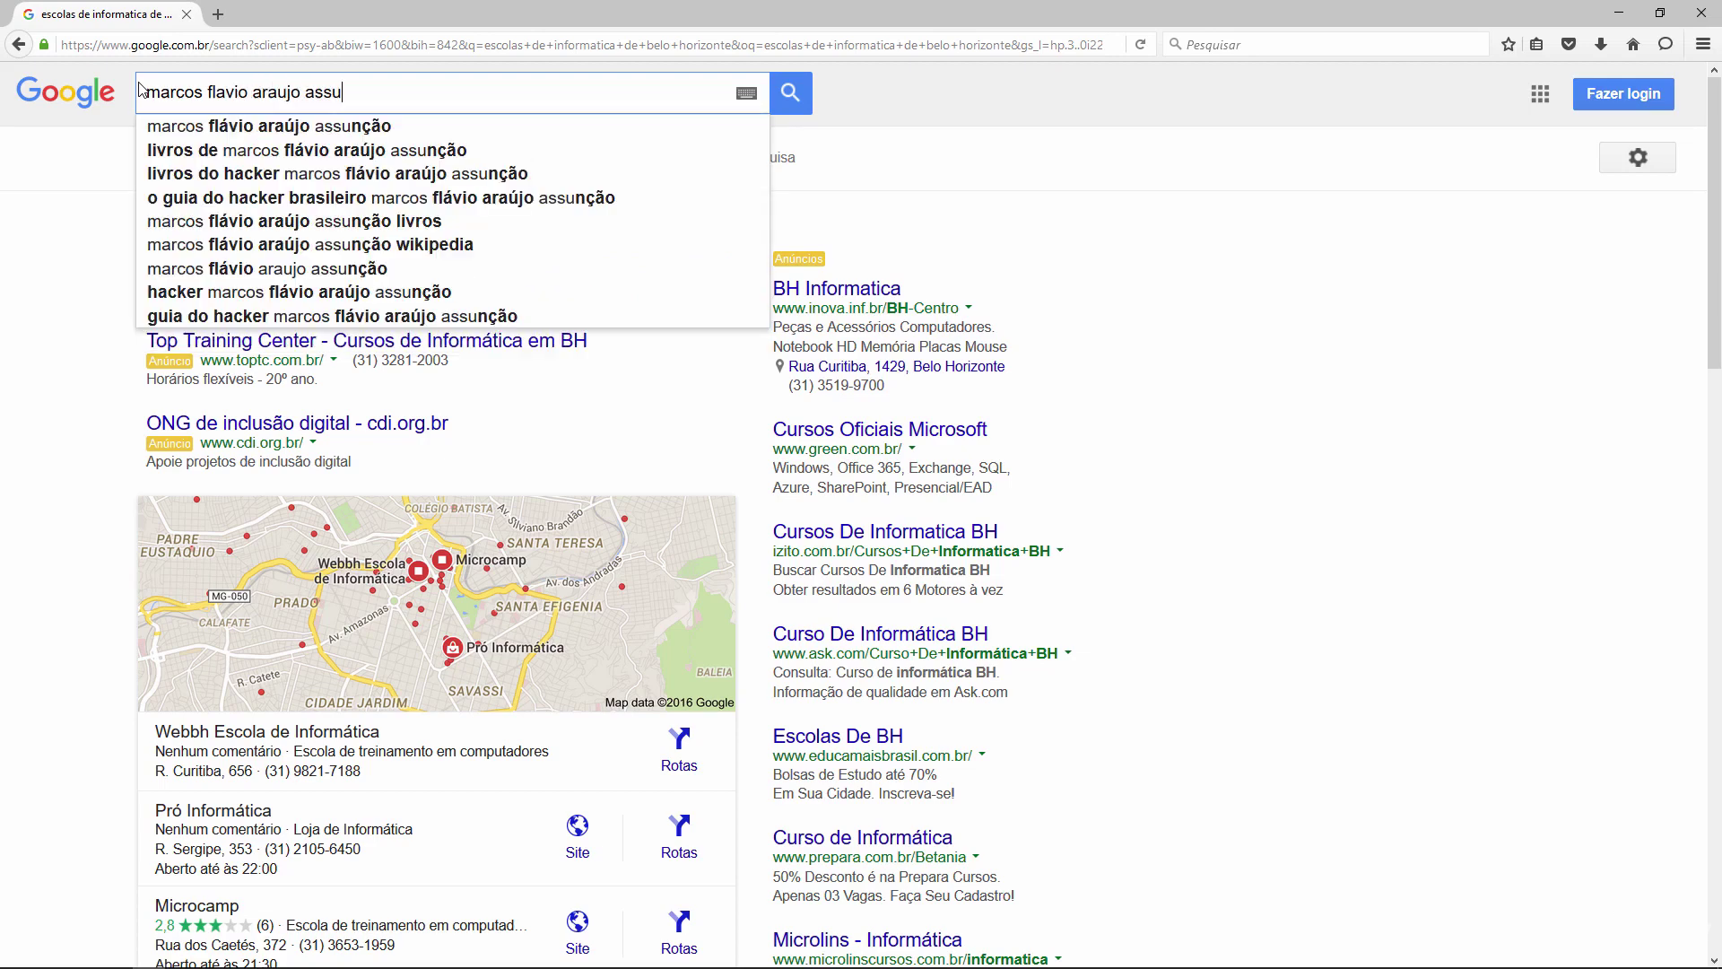
type("ncao")
key("Return")
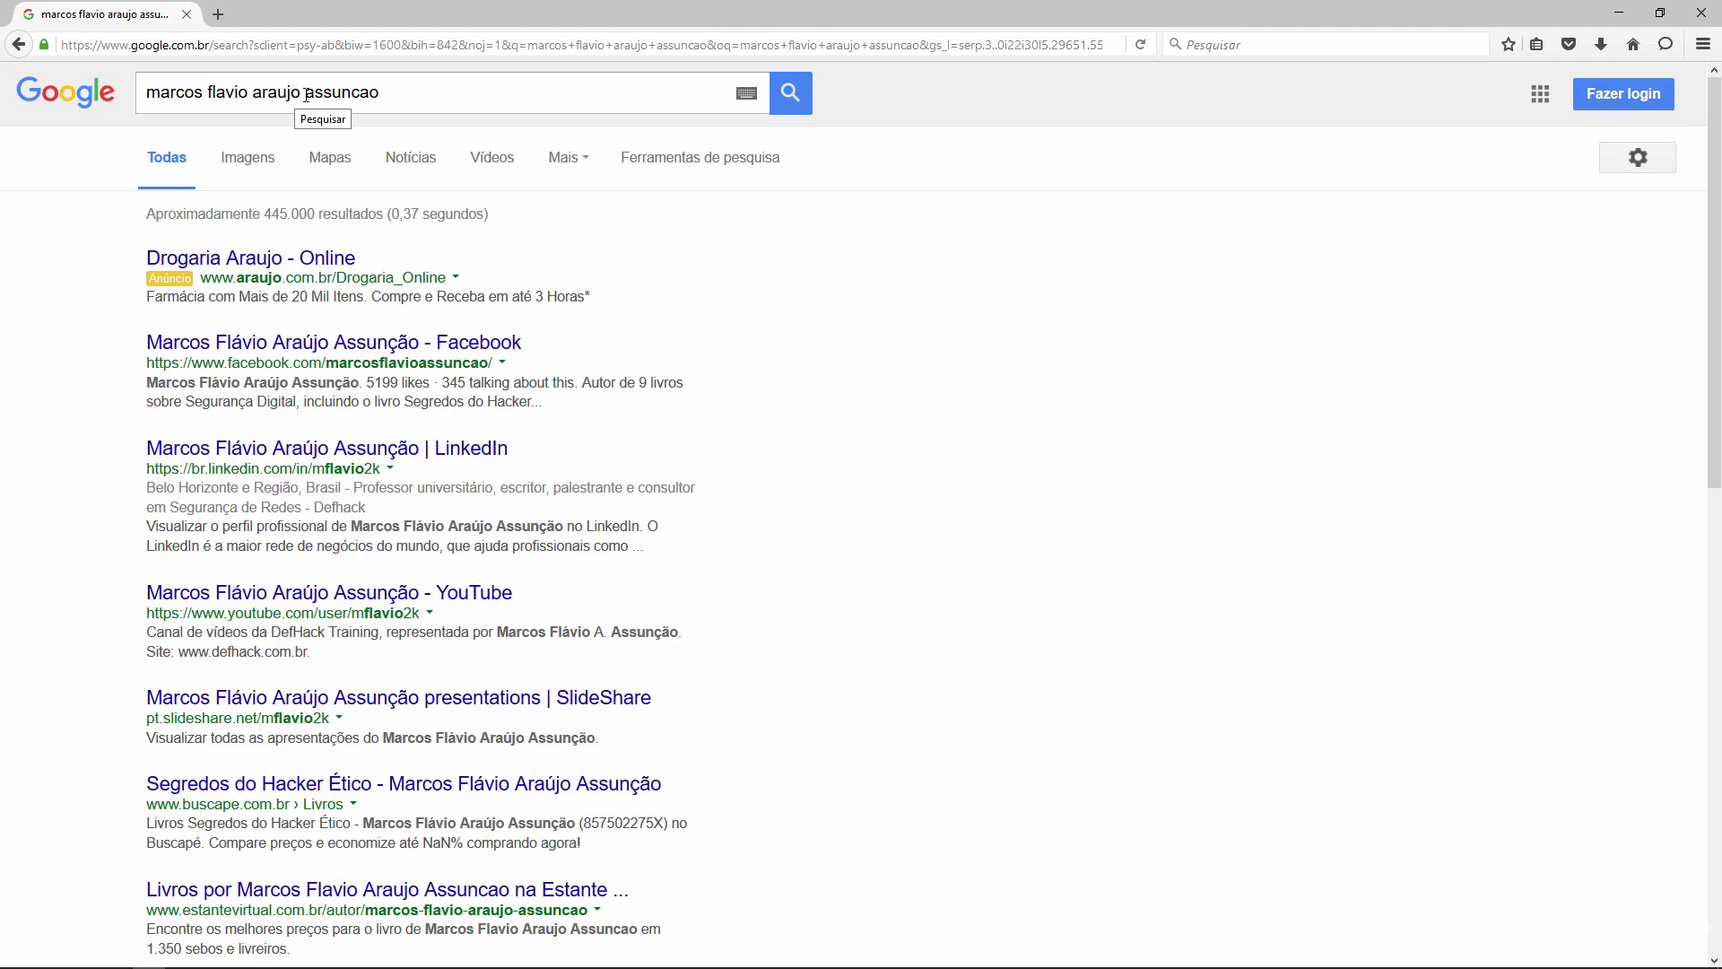
left_click_drag(385, 95, 146, 95)
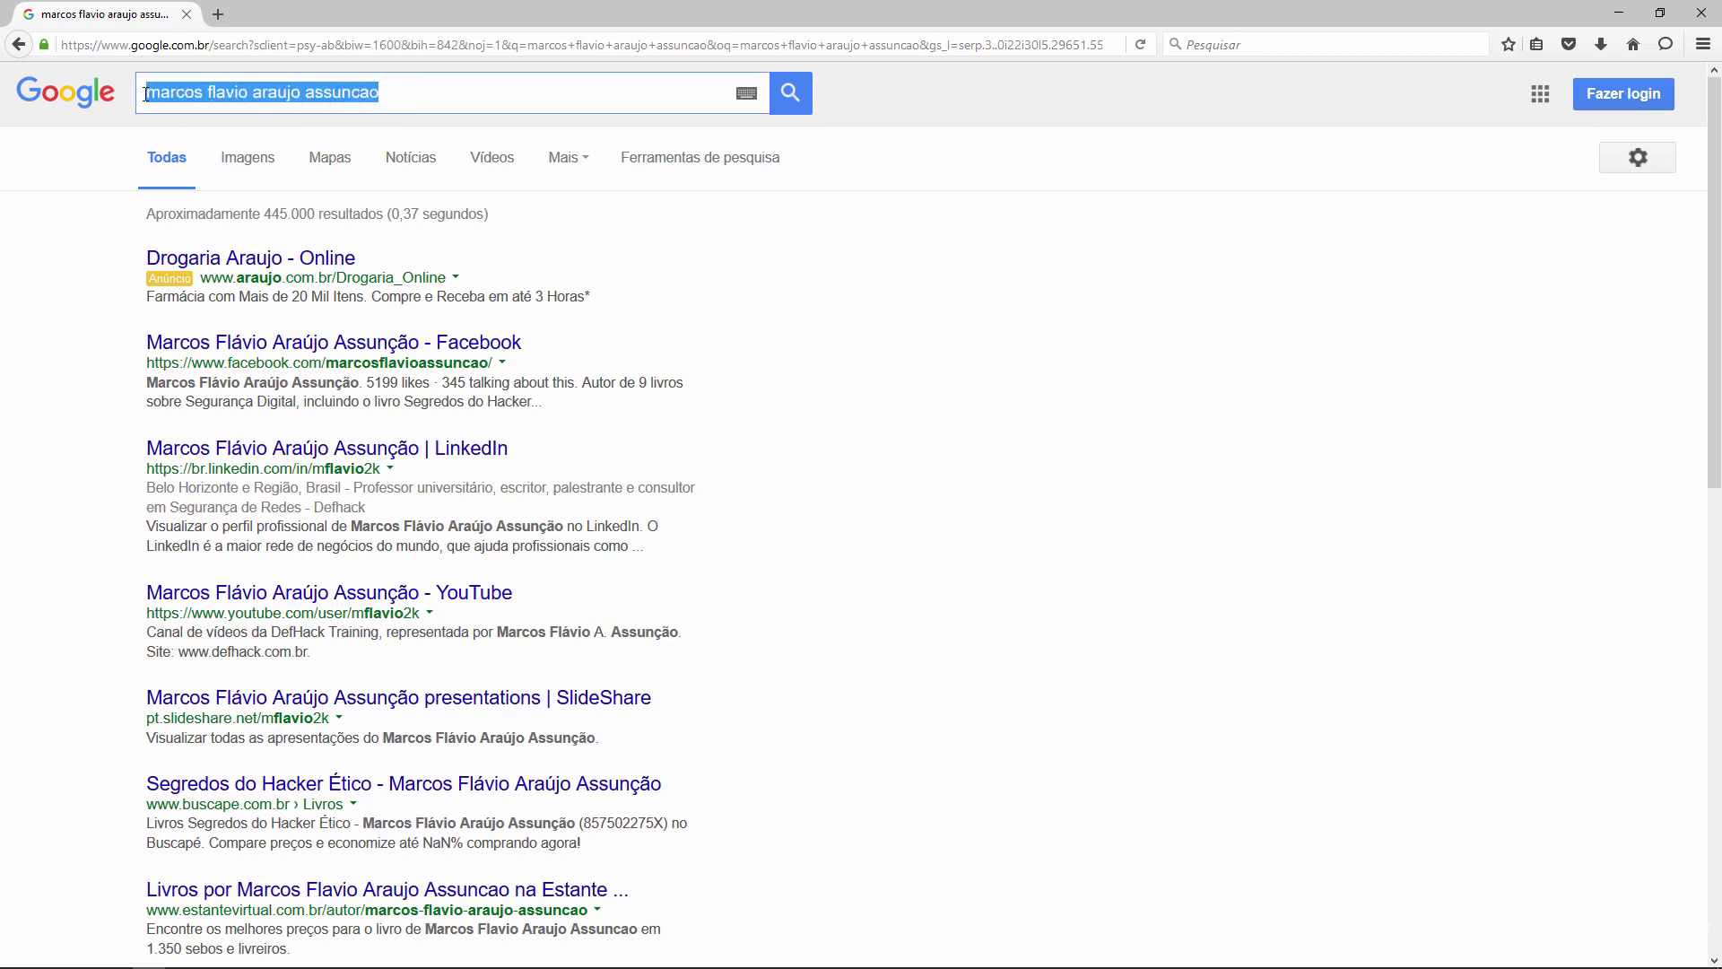
Enter "escola de informatica de belo horizonte" in quotes and select informatica
type("esc")
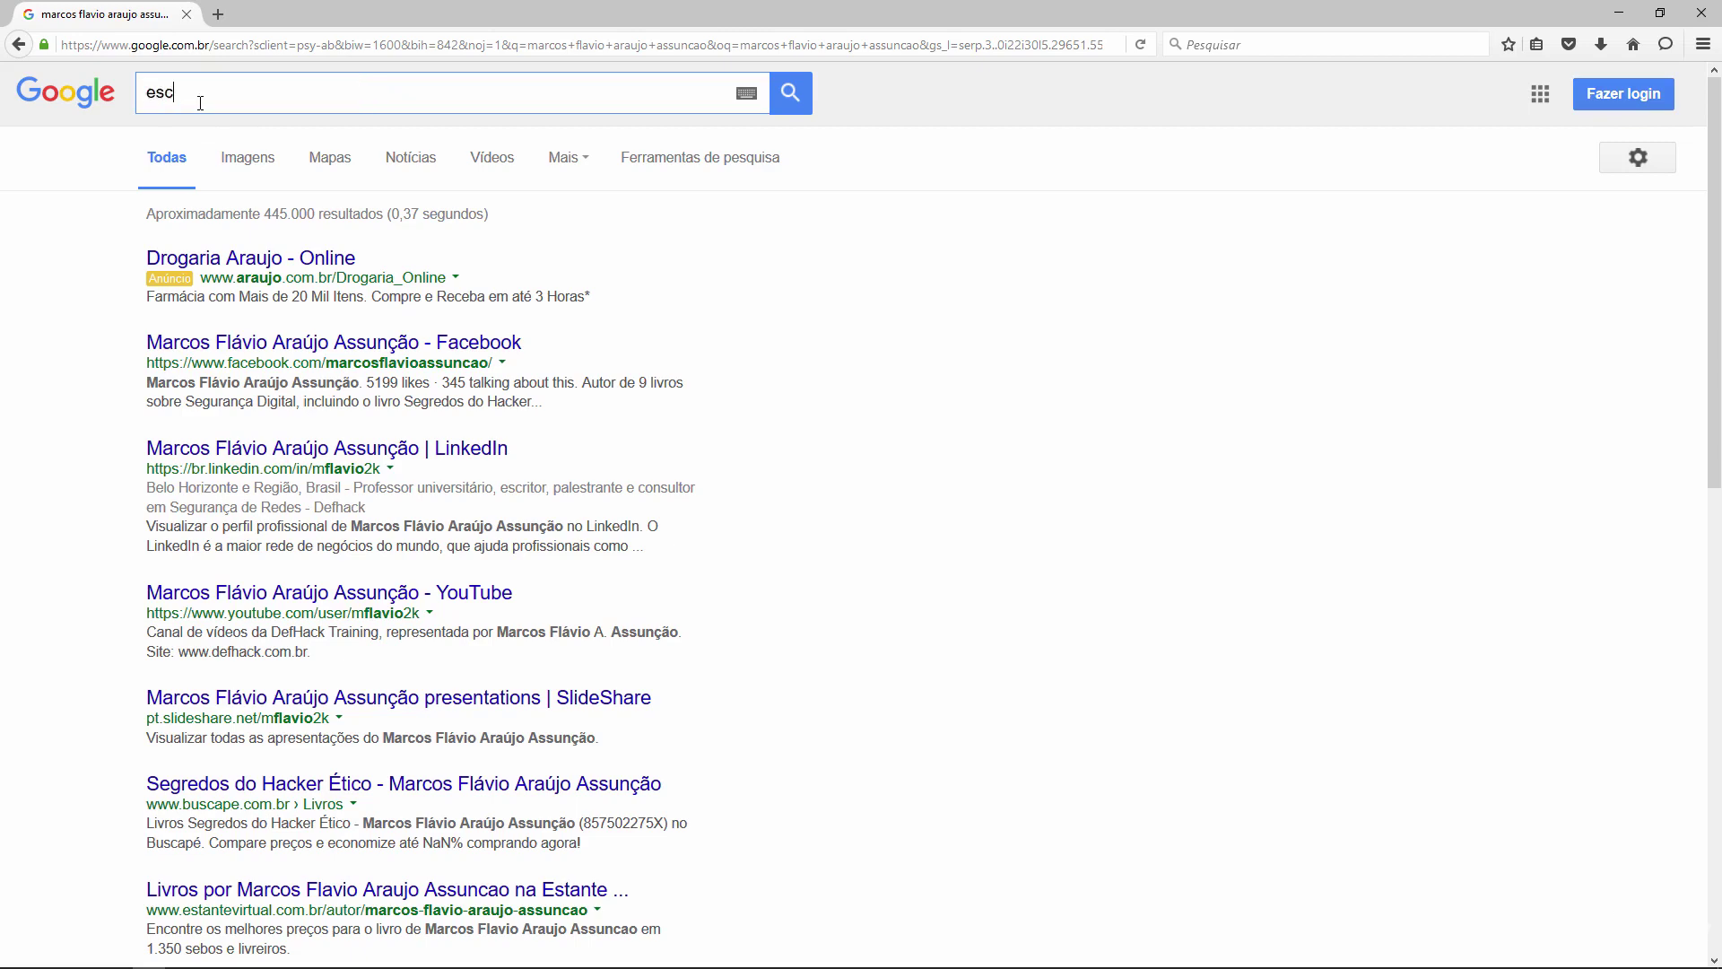
type("ola de info")
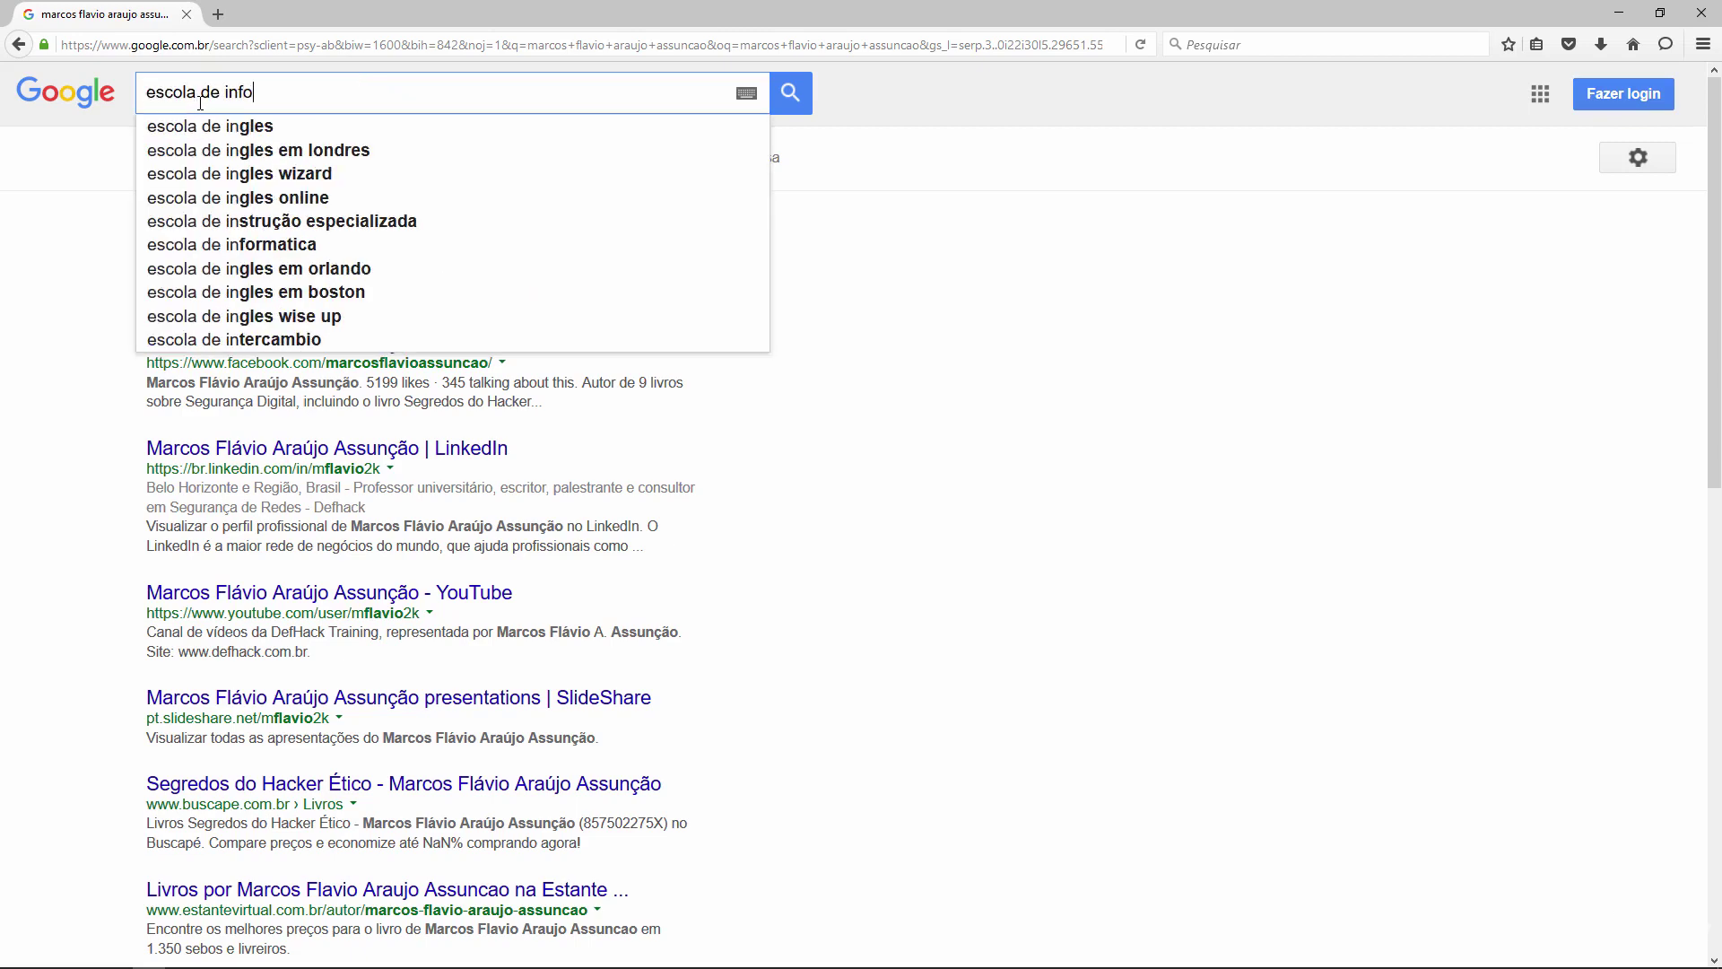
type("rmatica de bel")
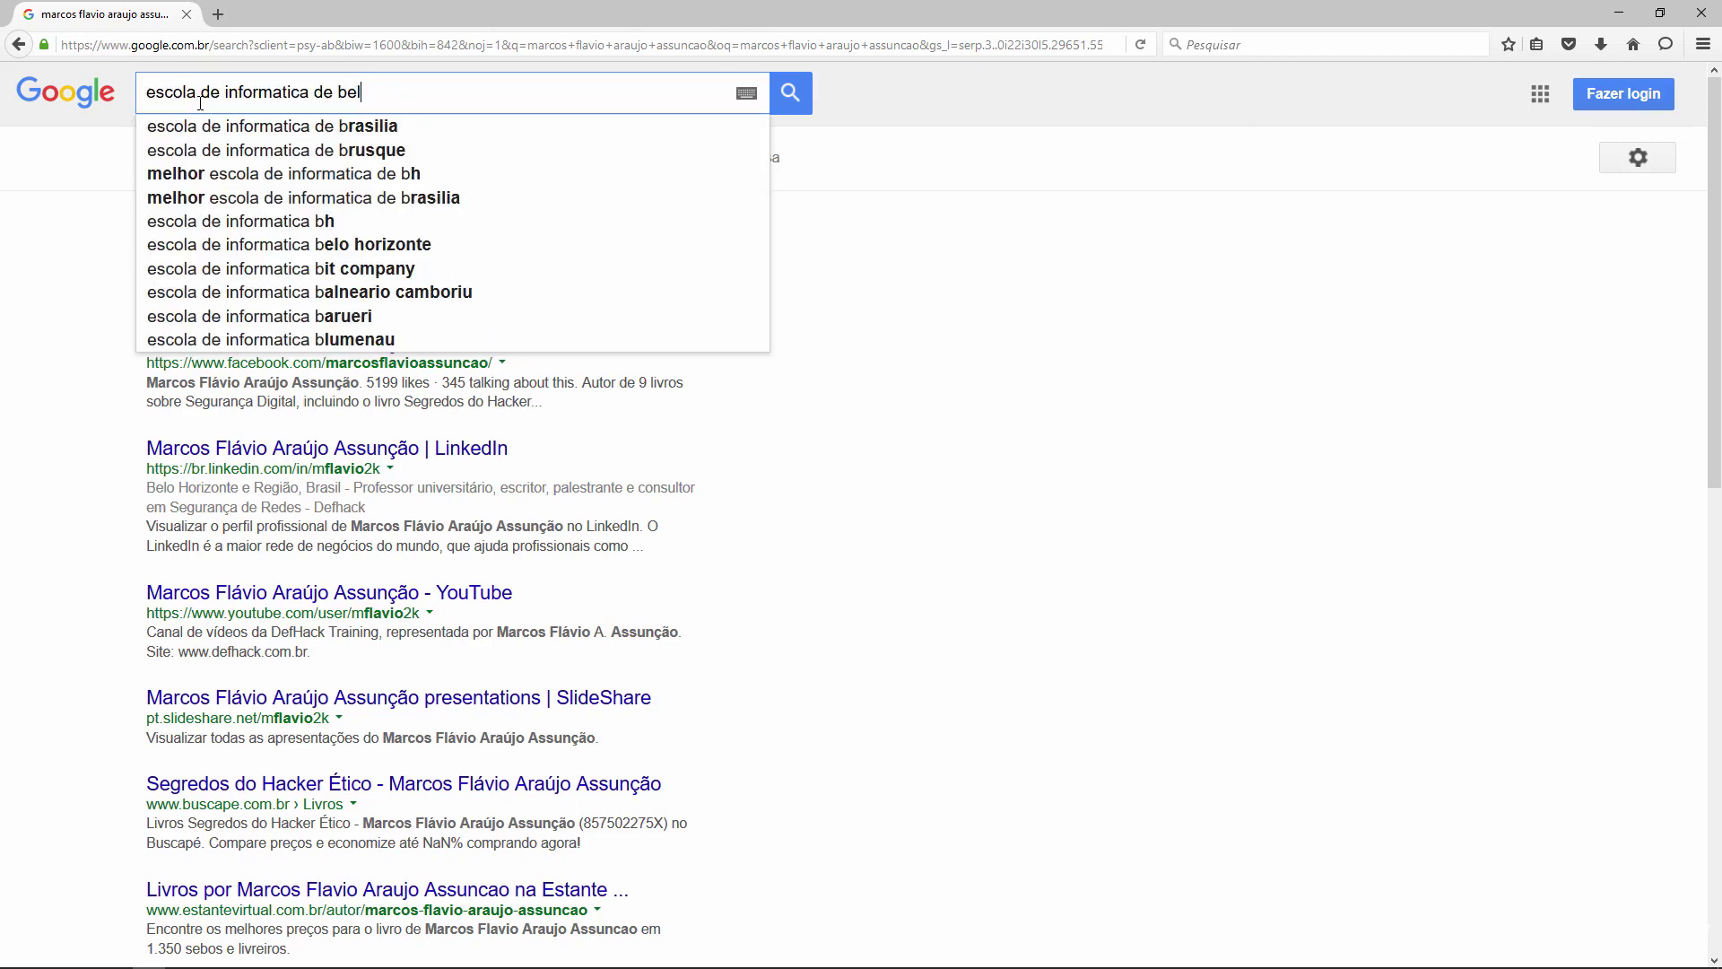
type("o horizonte")
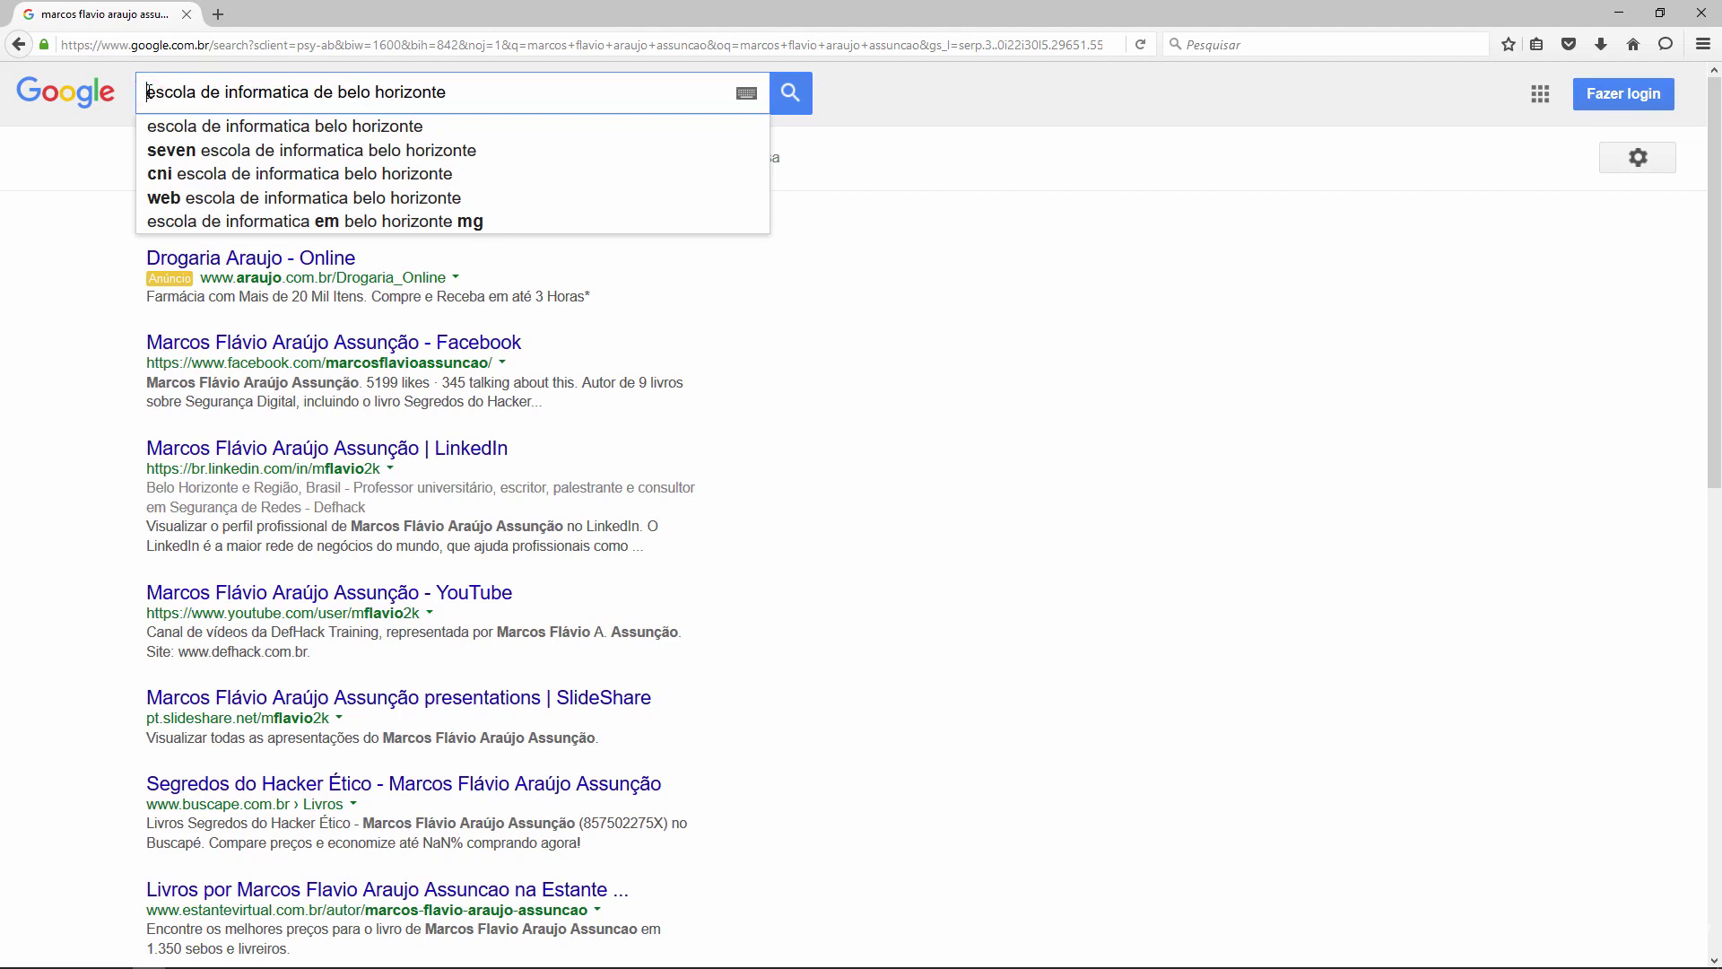
type("\"")
left_click(459, 91)
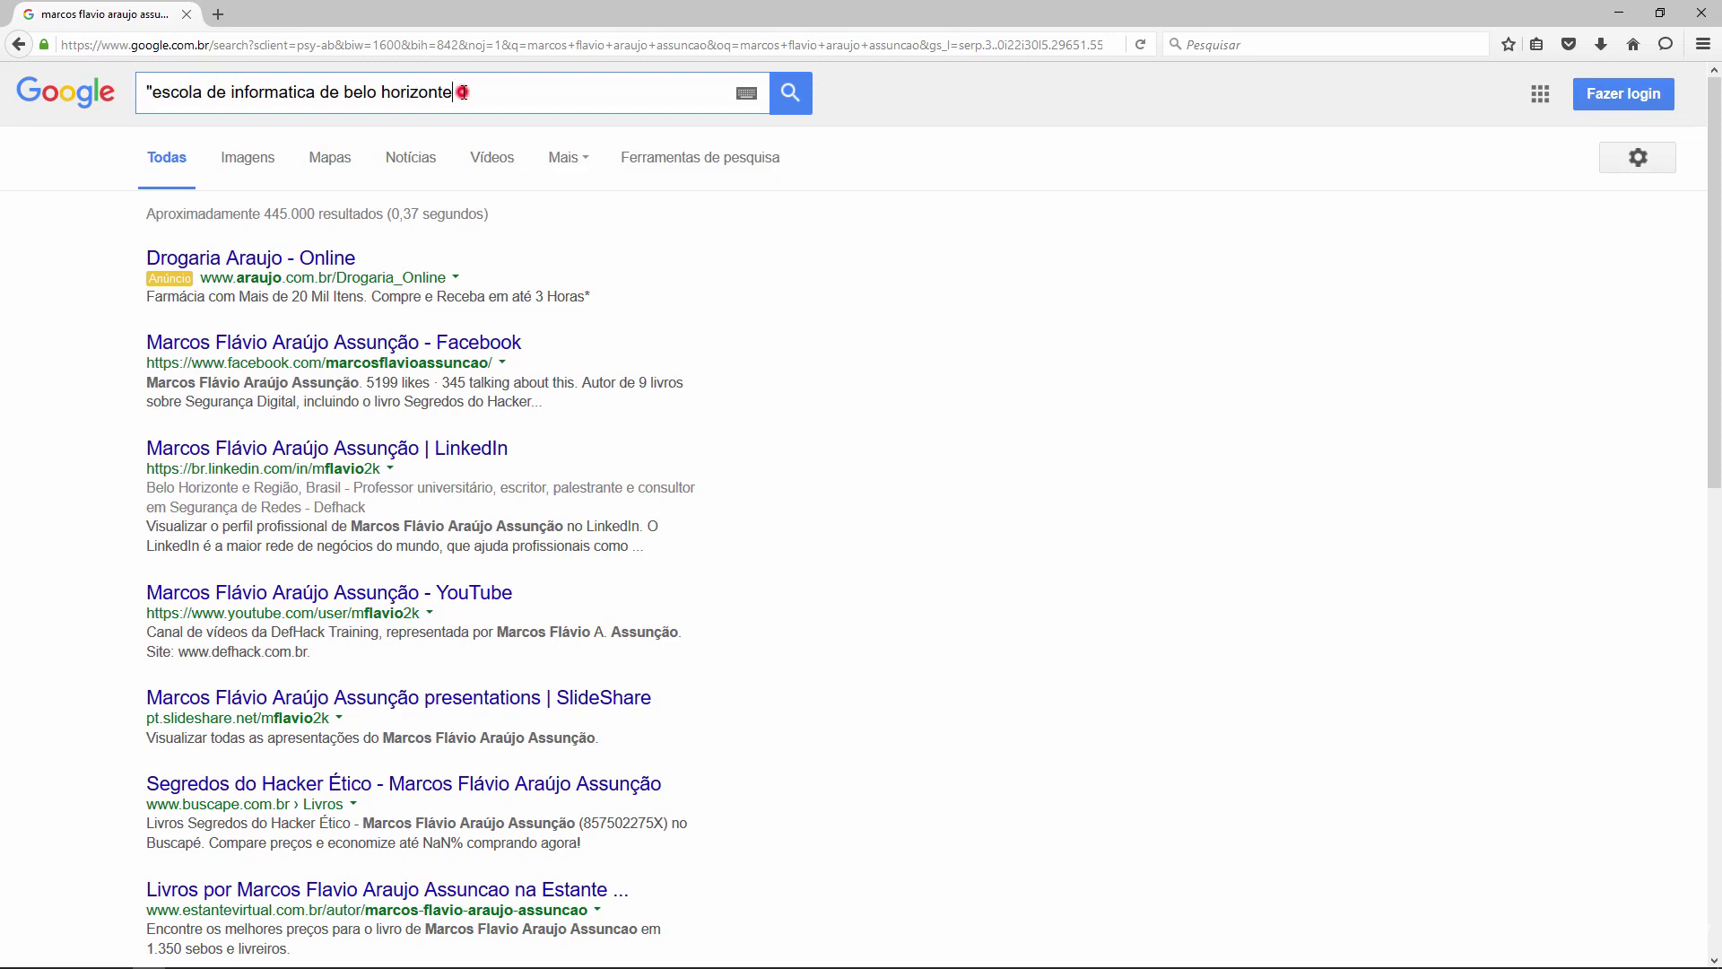
type("\"")
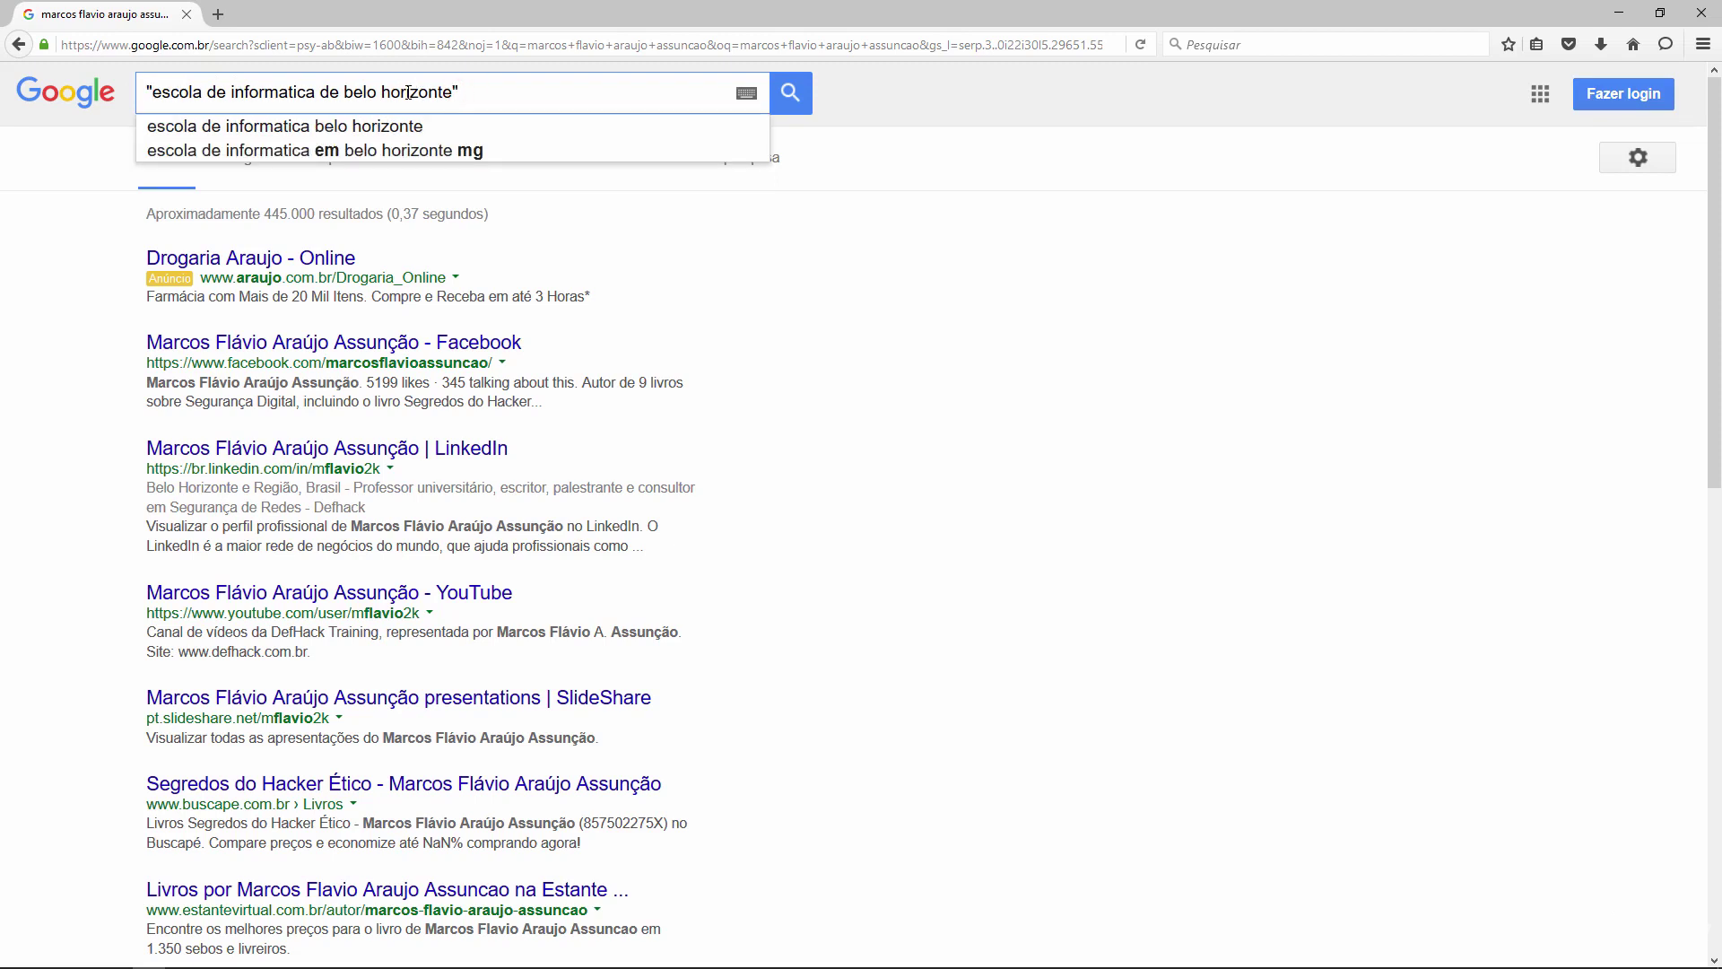
left_click_drag(313, 92, 230, 89)
Replace informatica with * and search "escola de * de belo horizonte", reviewing the results
type("*")
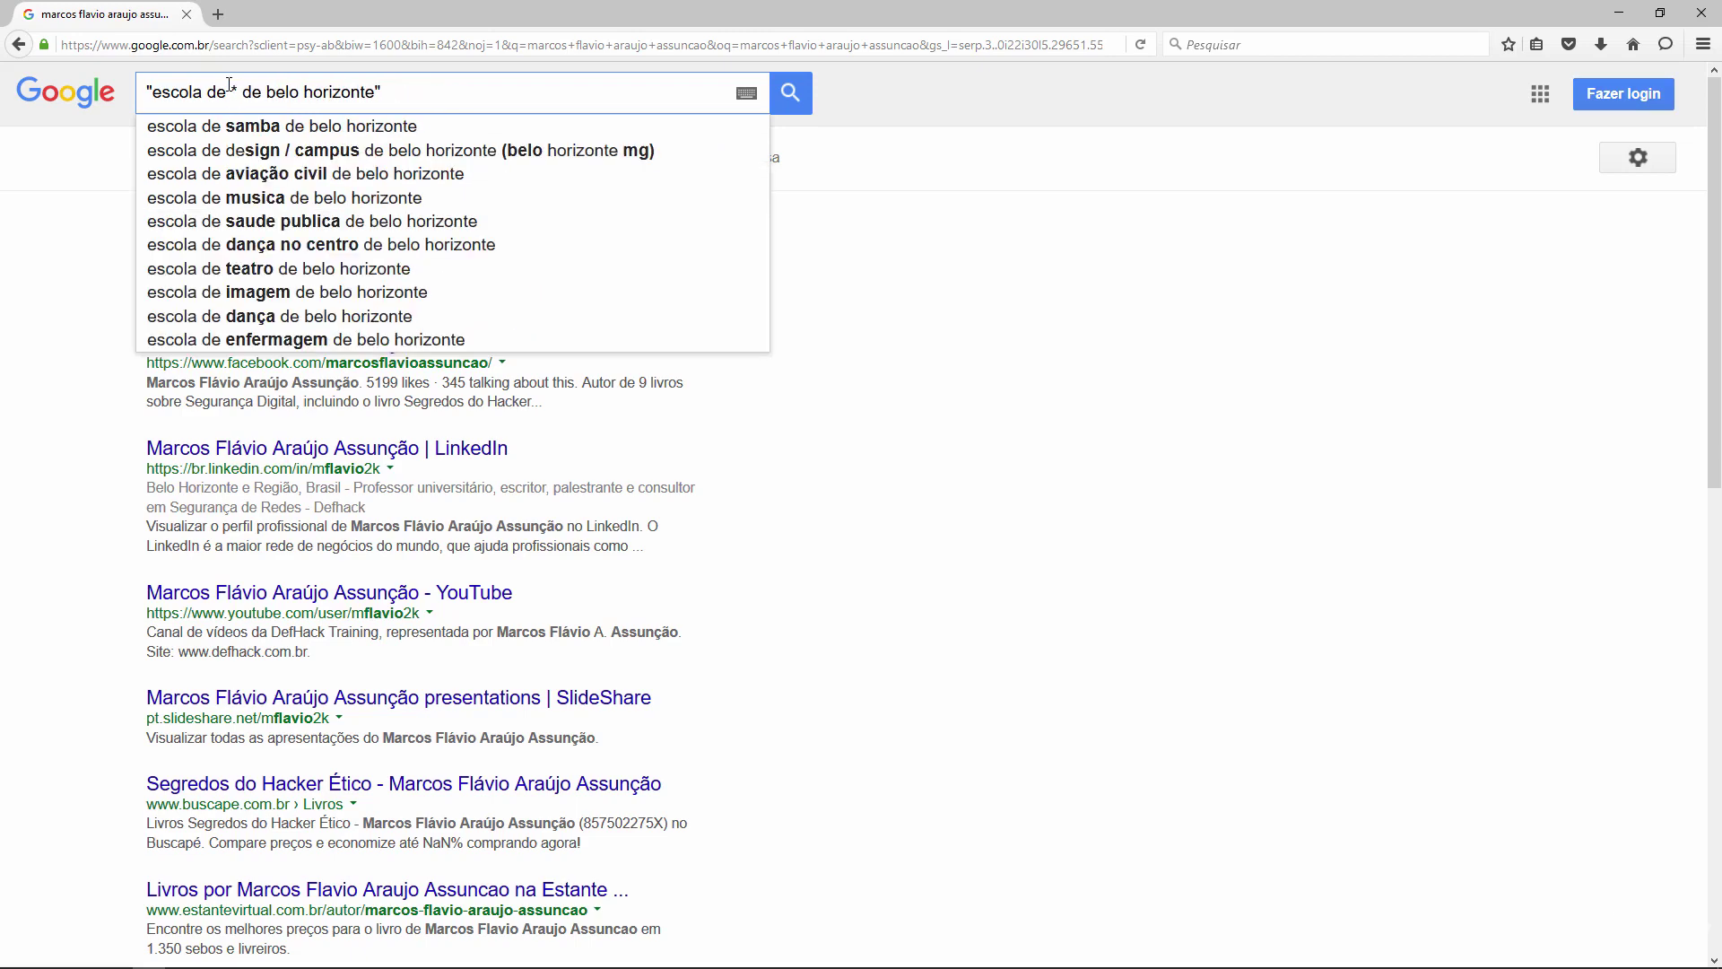
key("Return")
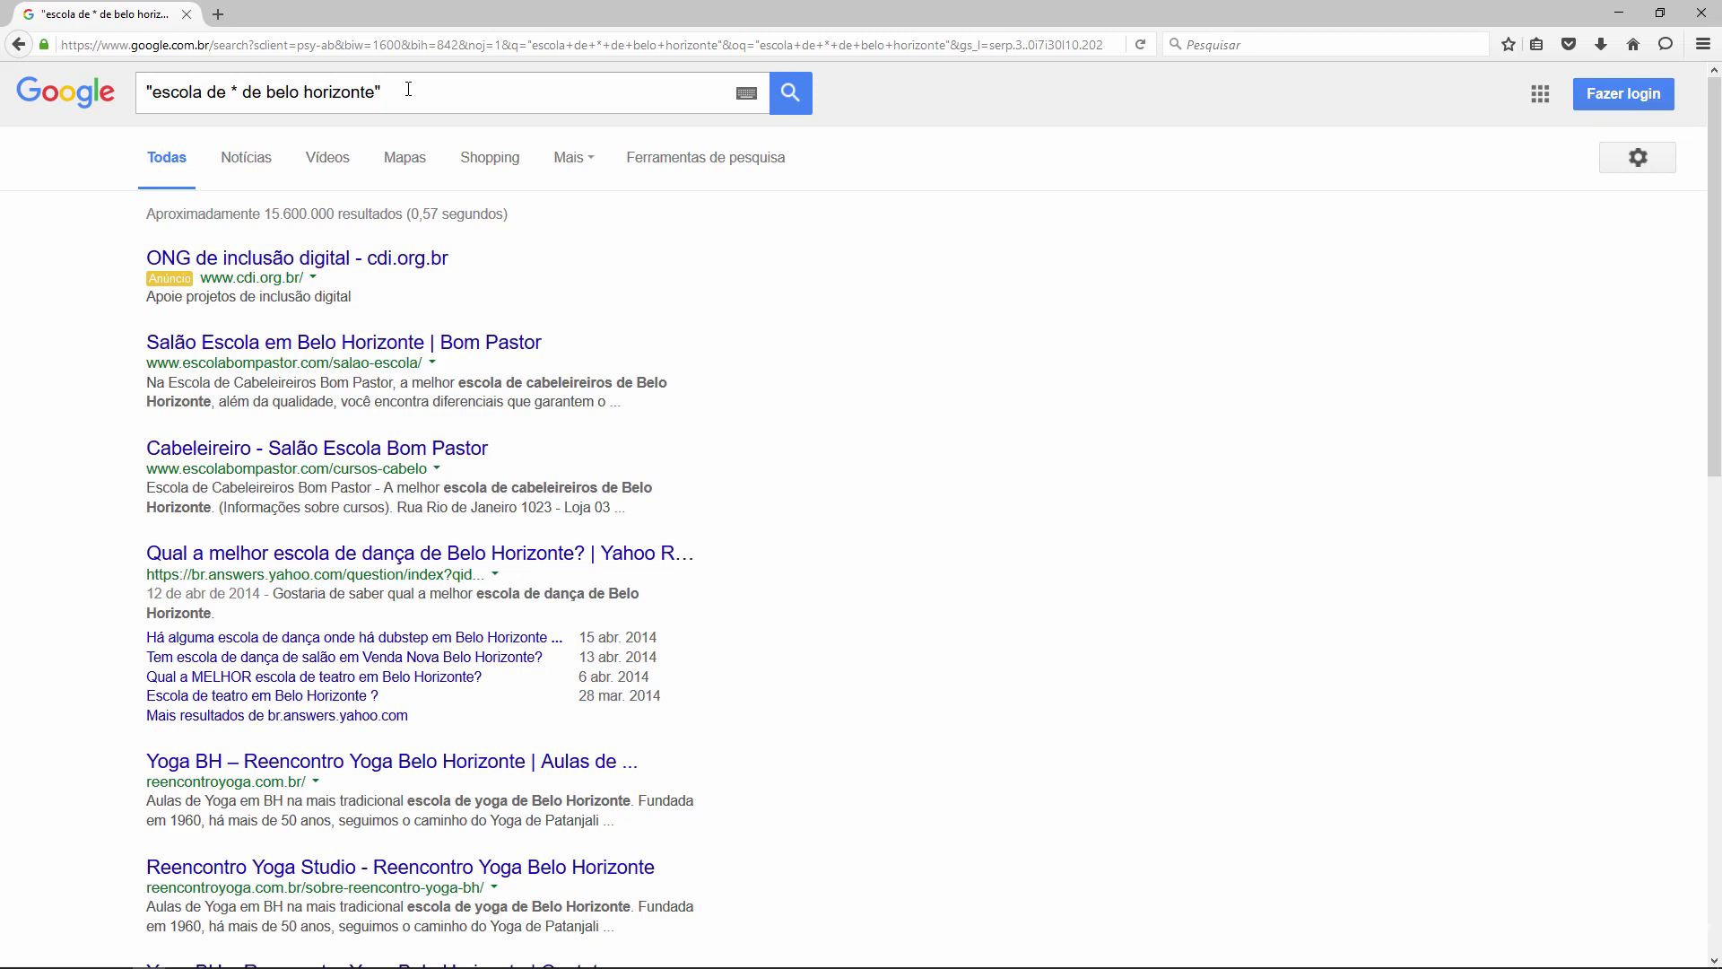
scroll(780, 538, "down", 3)
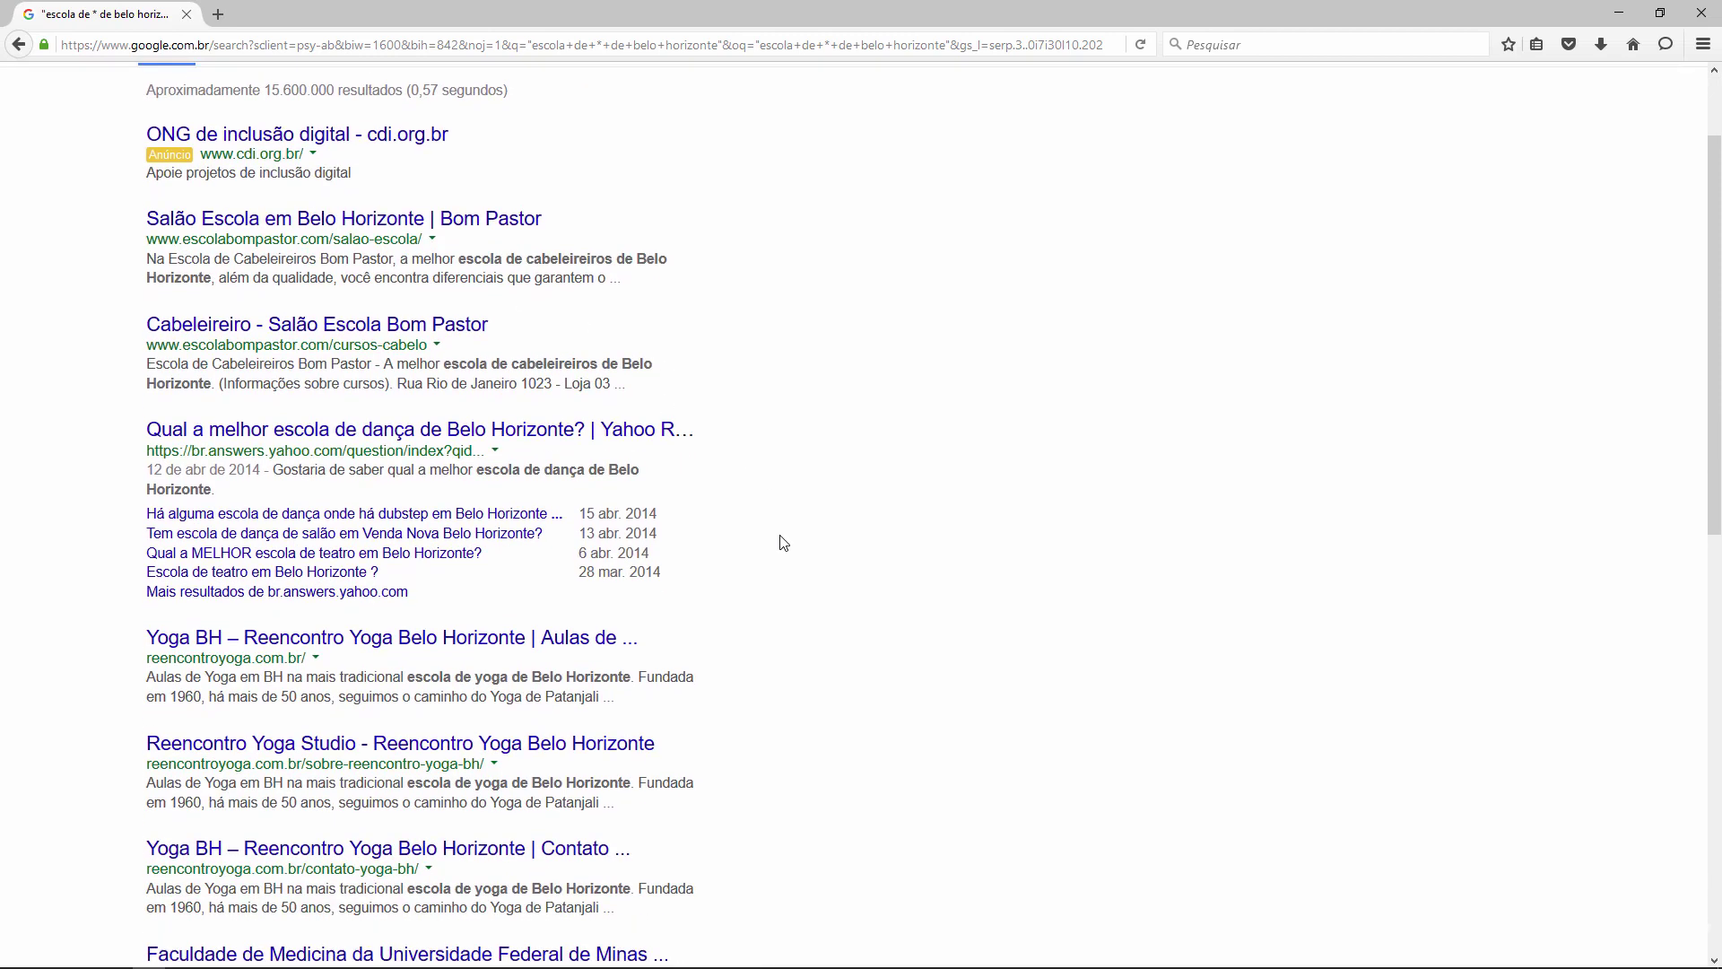
scroll(783, 541, "down", 3)
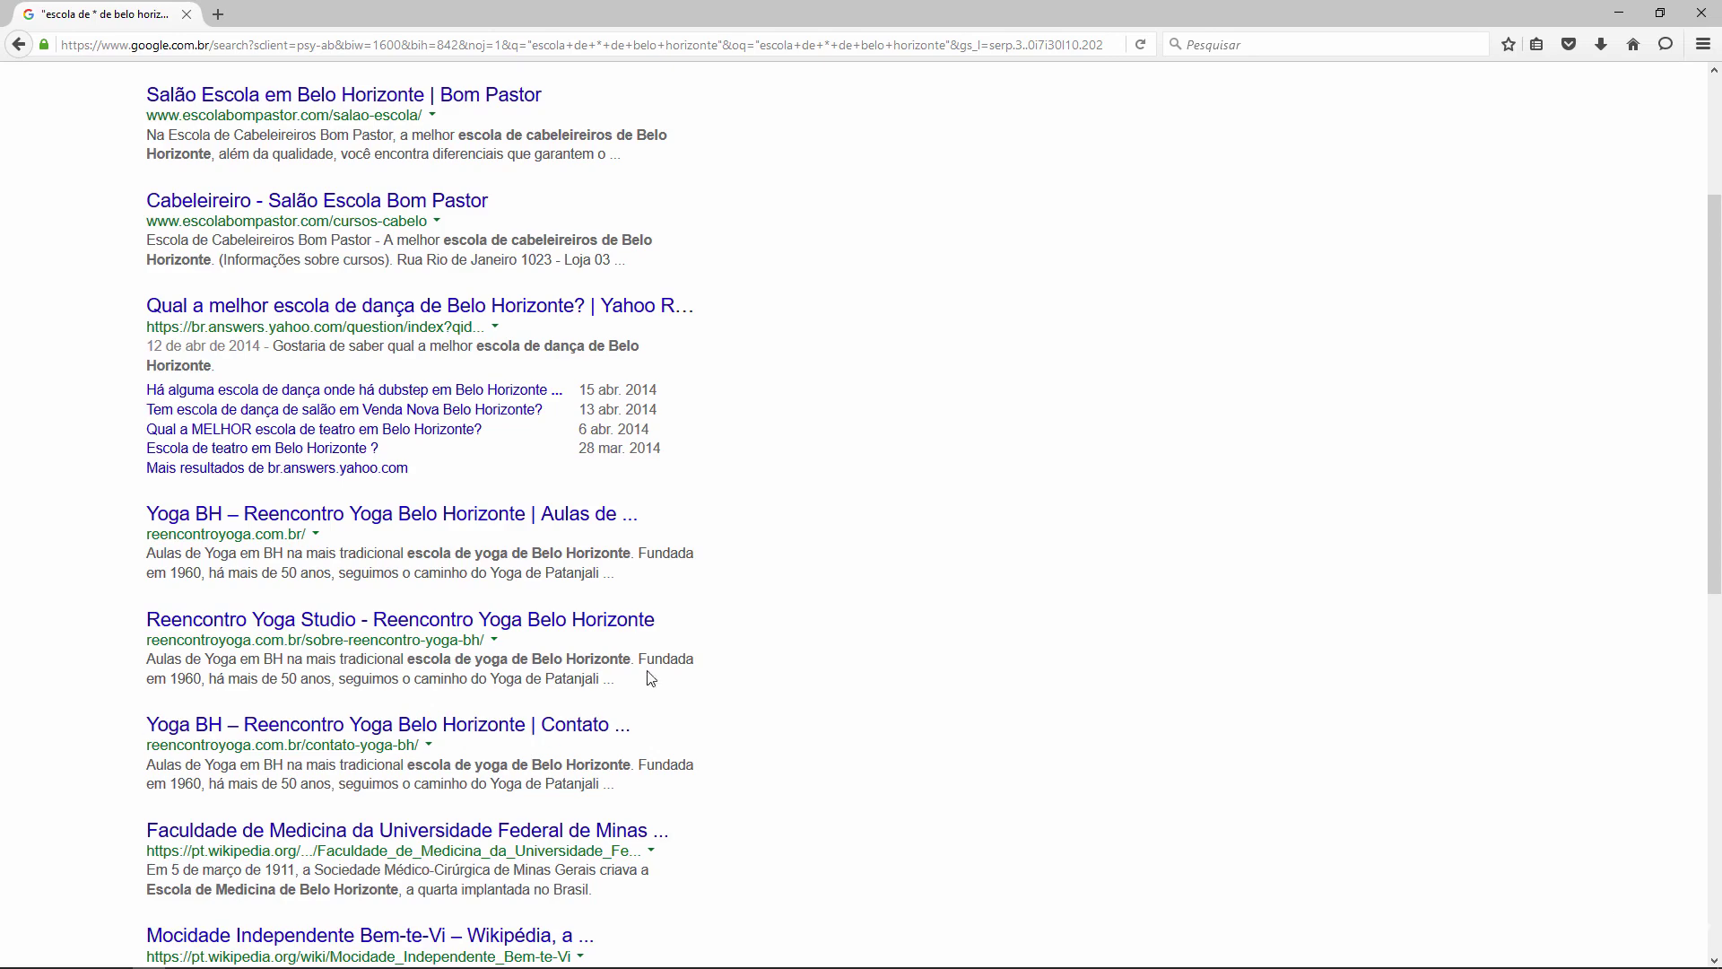
scroll(714, 653, "up", 3)
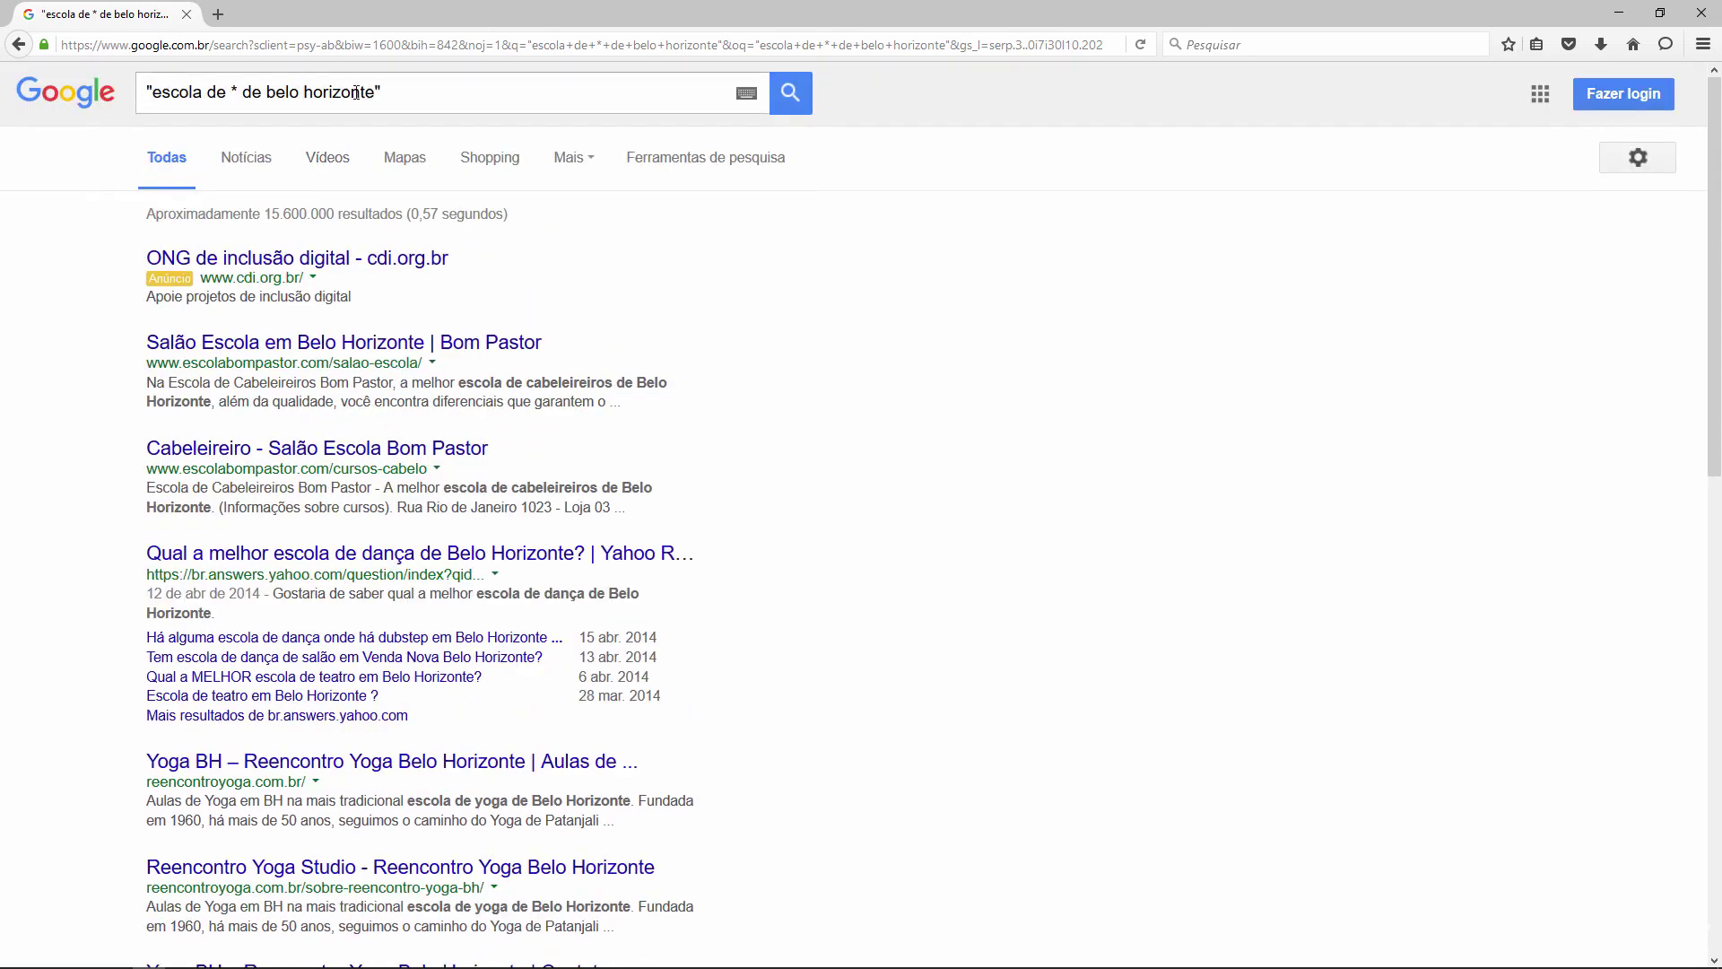
left_click(146, 95)
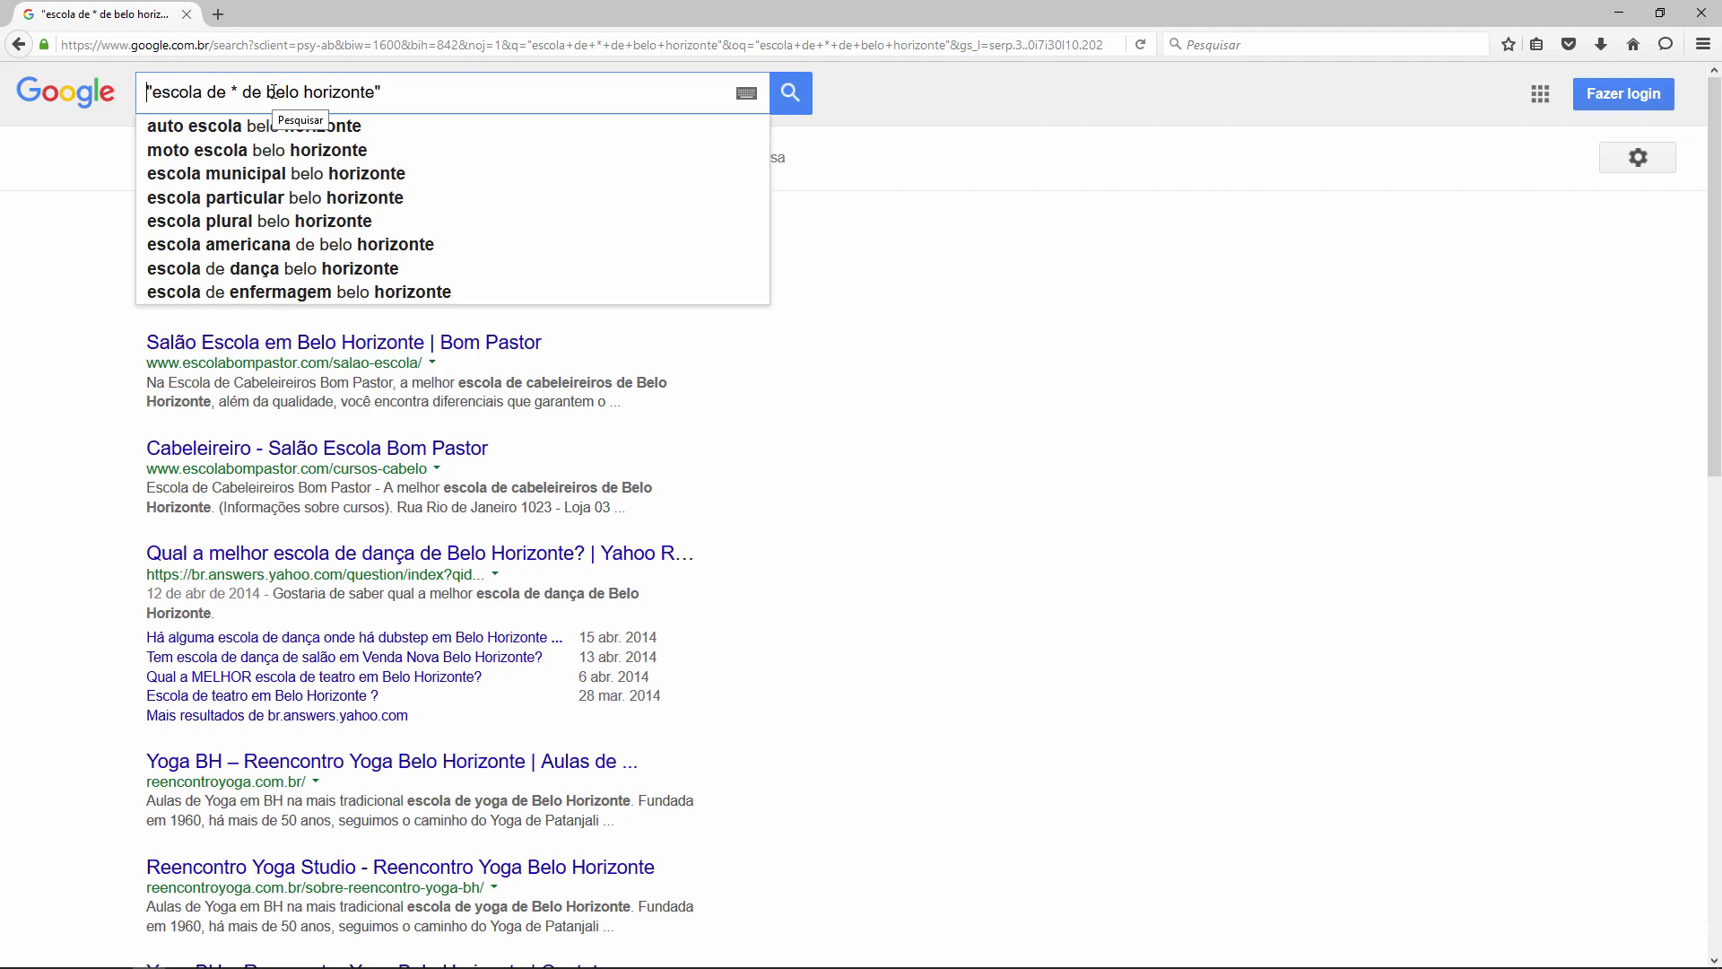
Refine the search to +"escola de * de belo horizonte" -yoga and review the results
type("+")
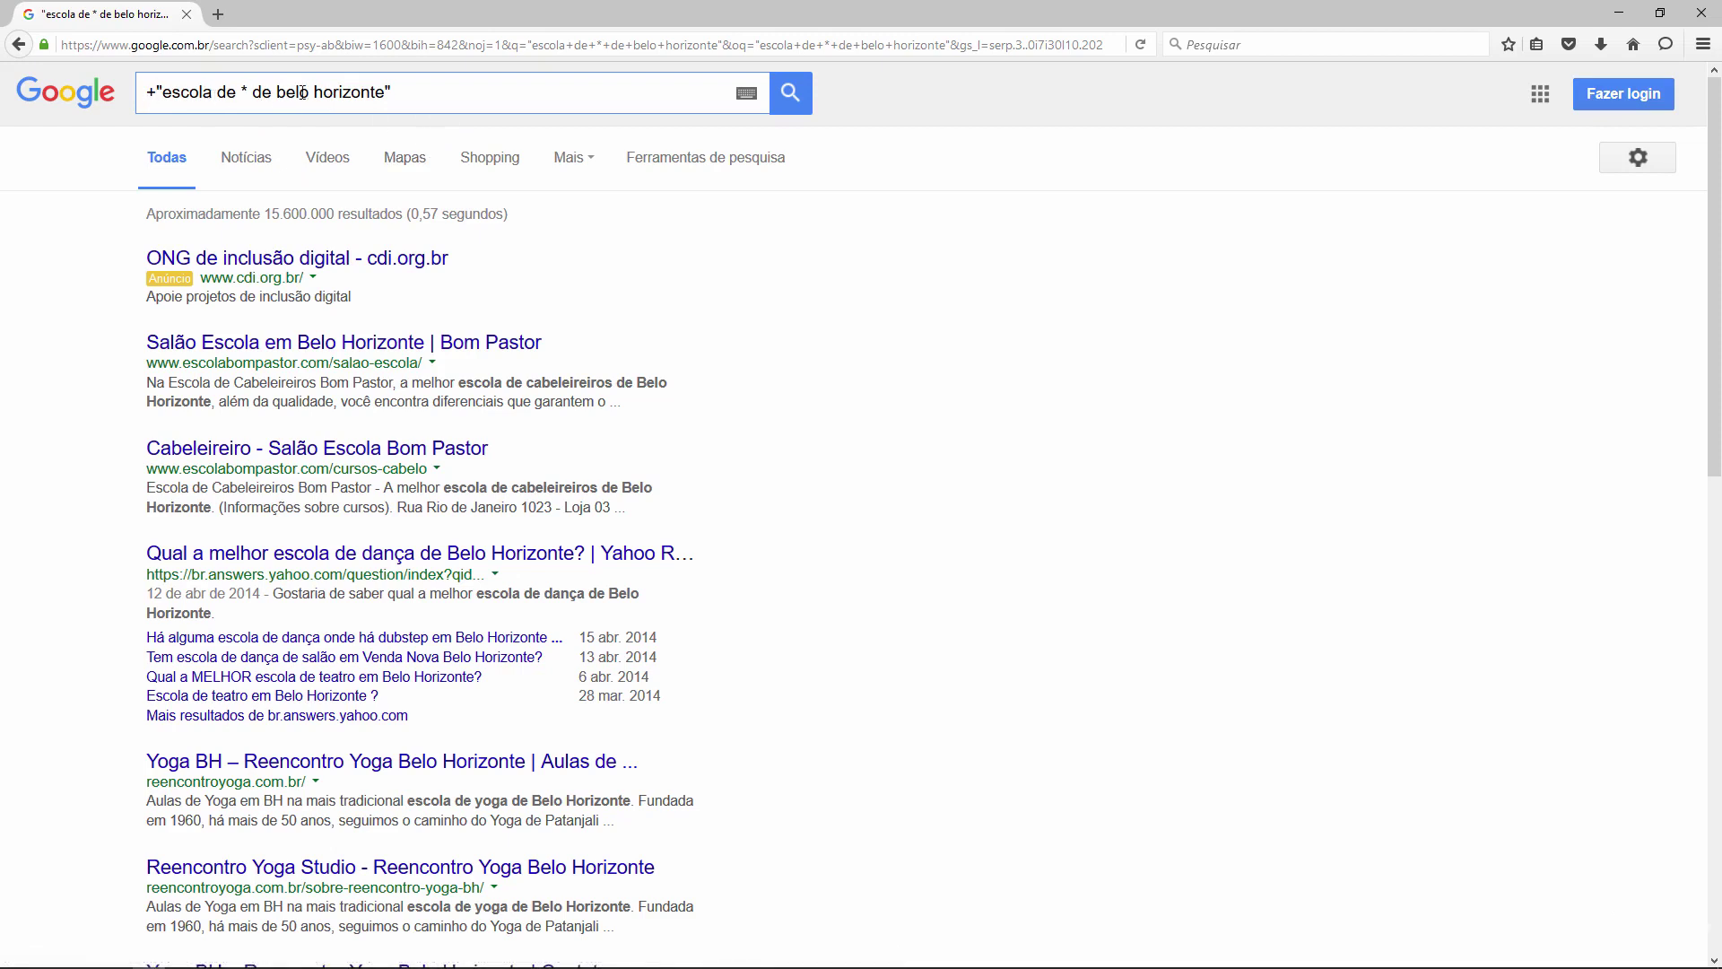
left_click(448, 92)
type("-yoga")
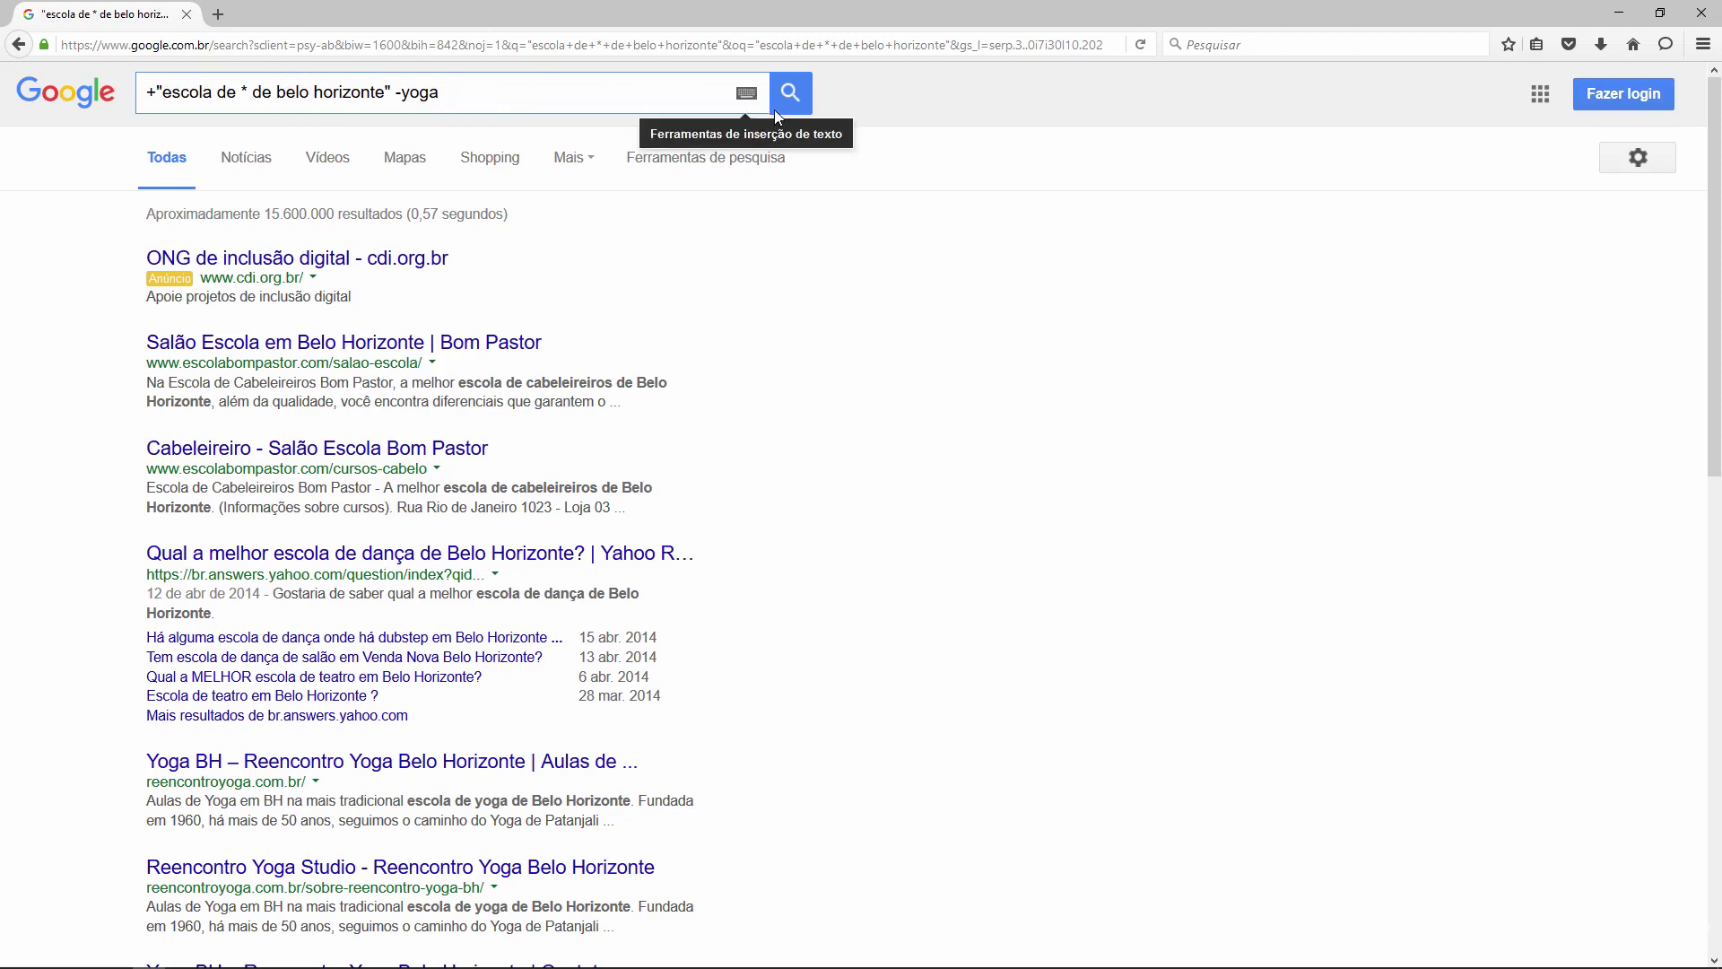
left_click(798, 101)
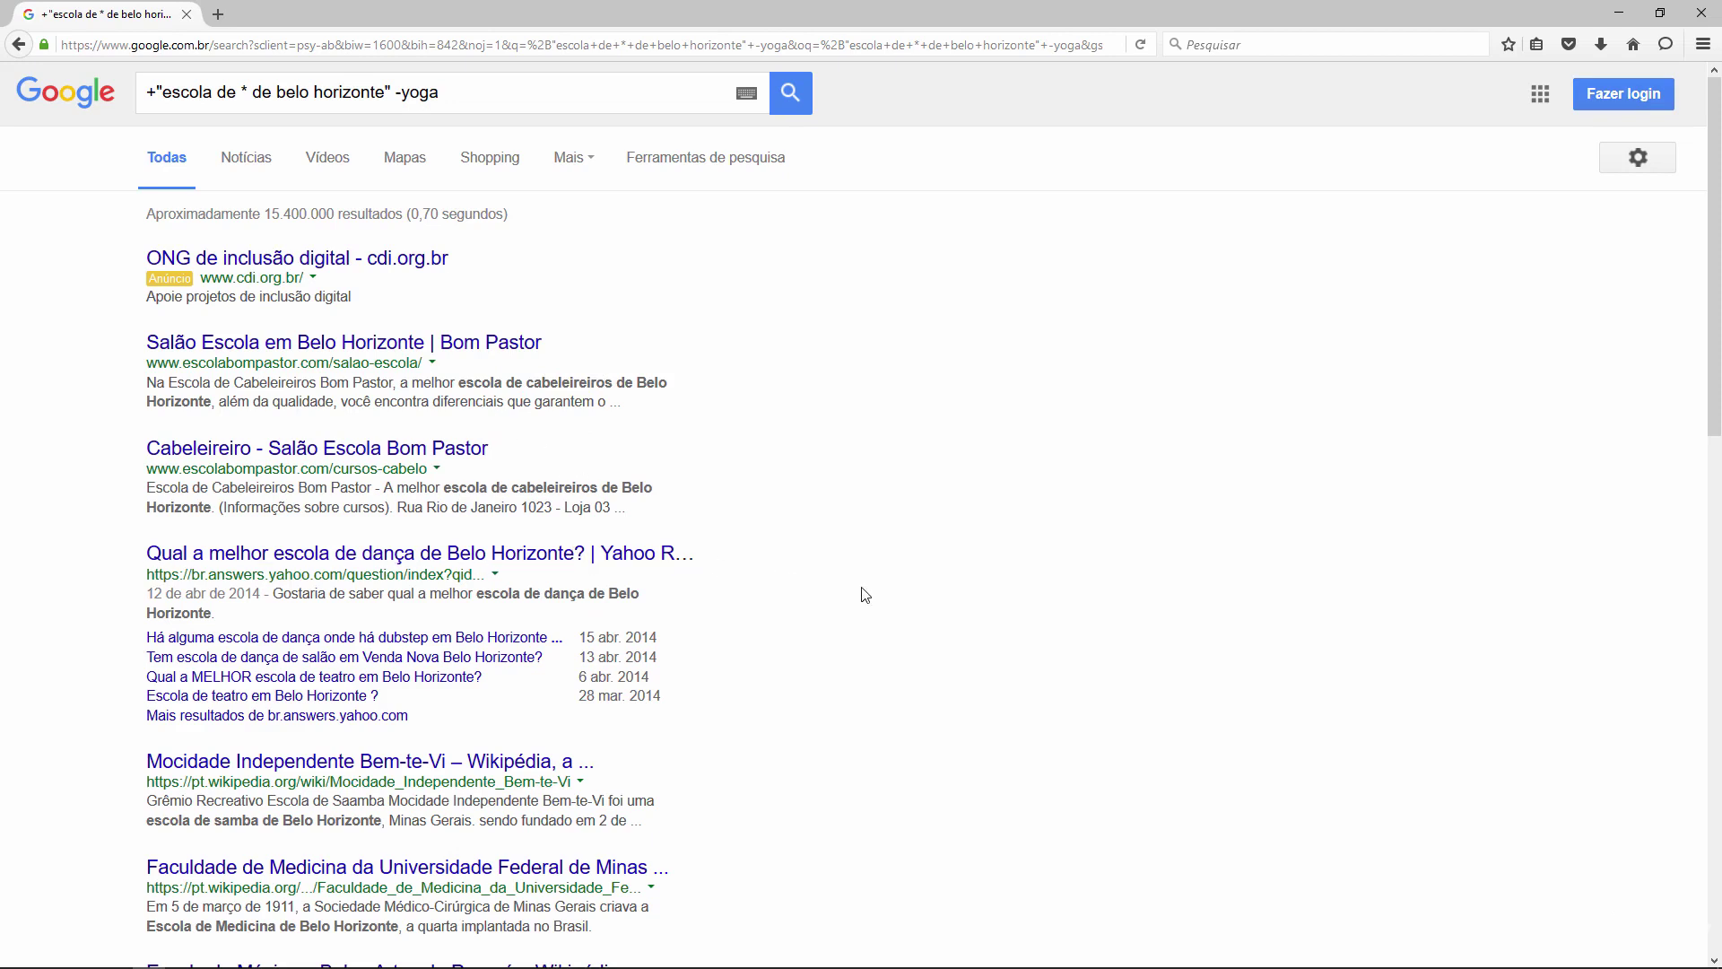
scroll(864, 595, "down", 5)
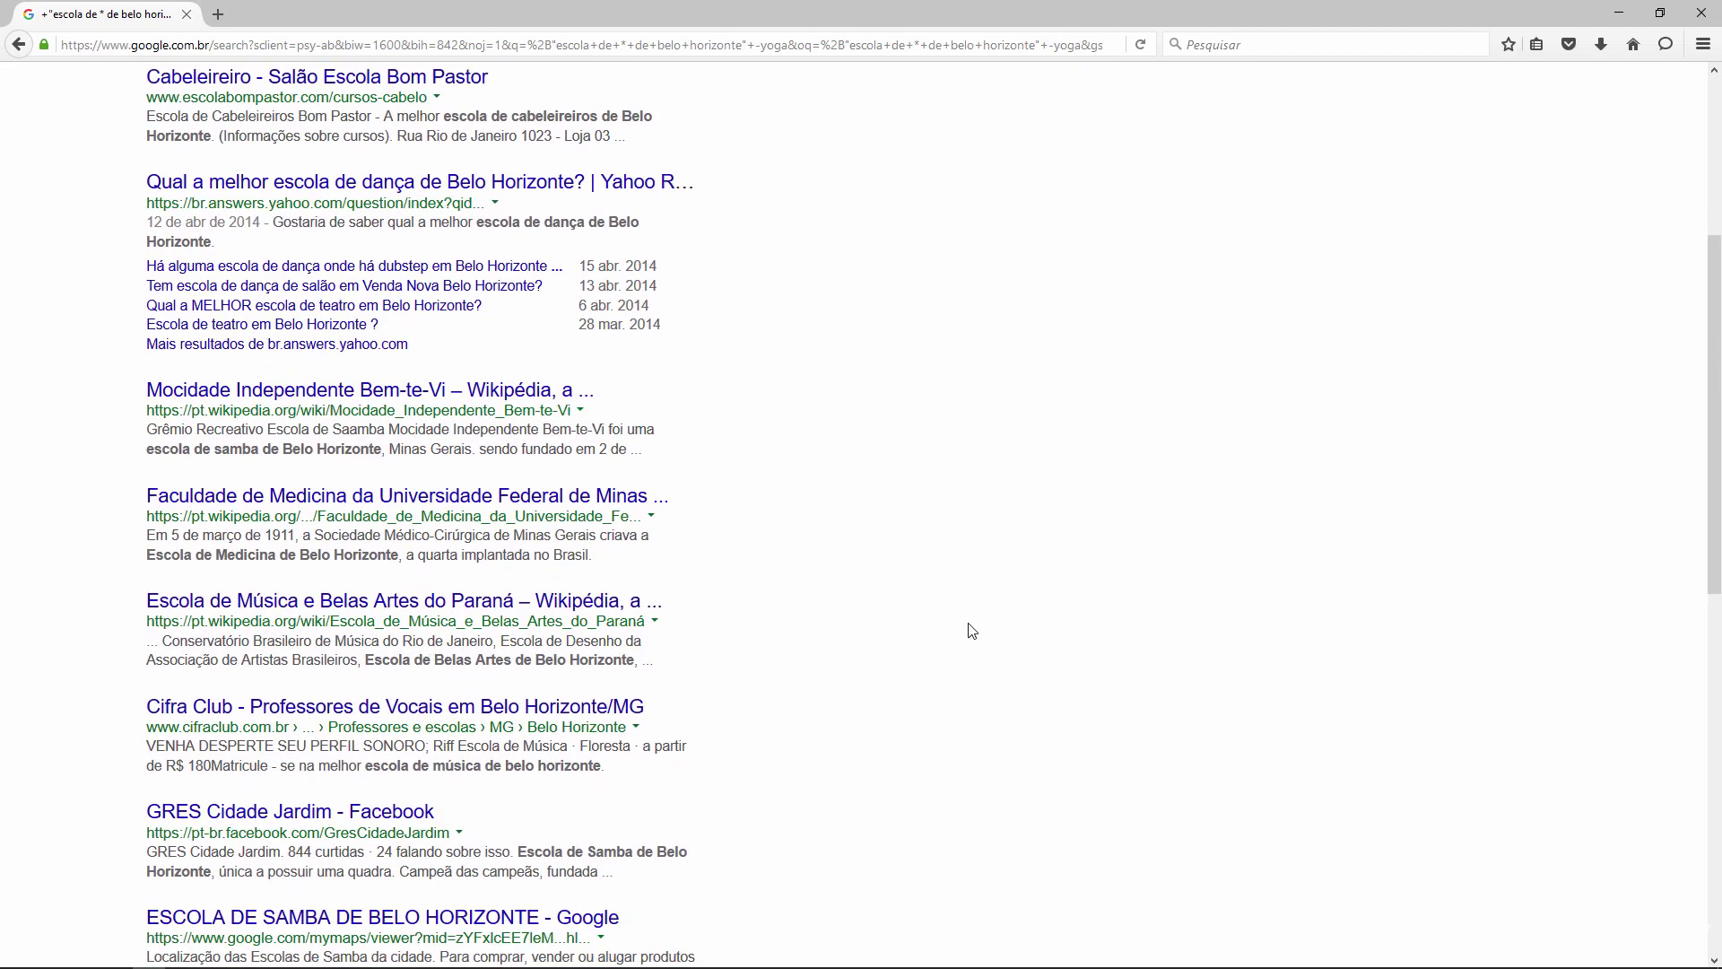
scroll(971, 631, "up", 5)
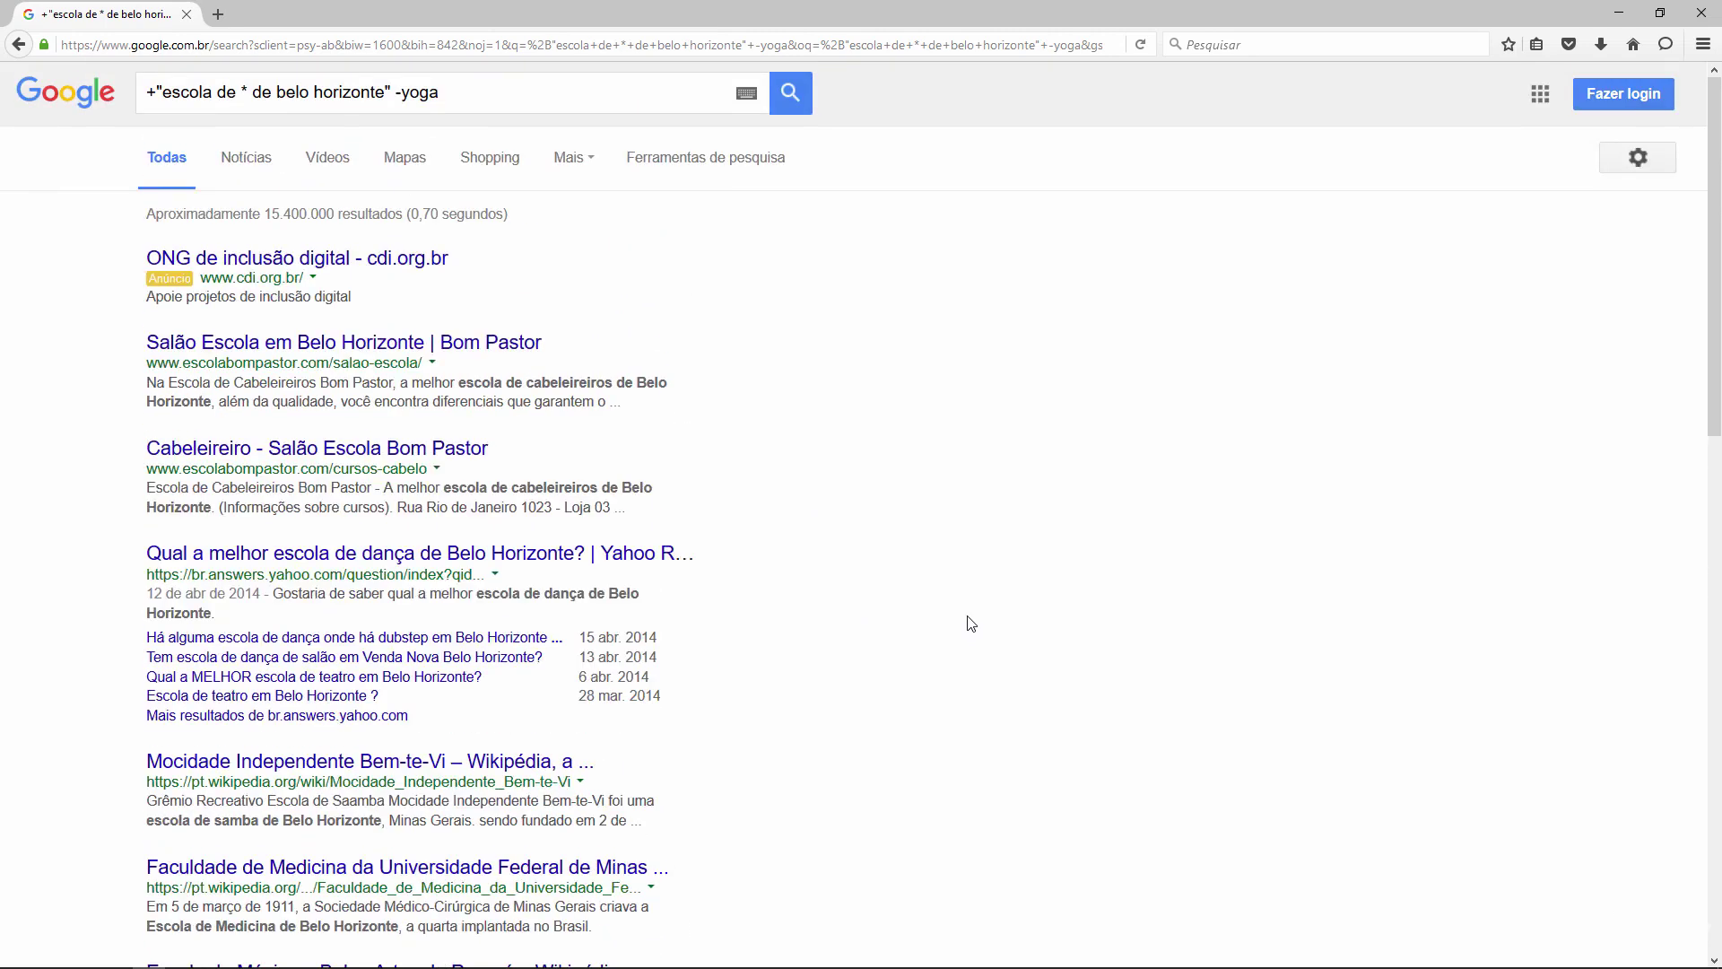